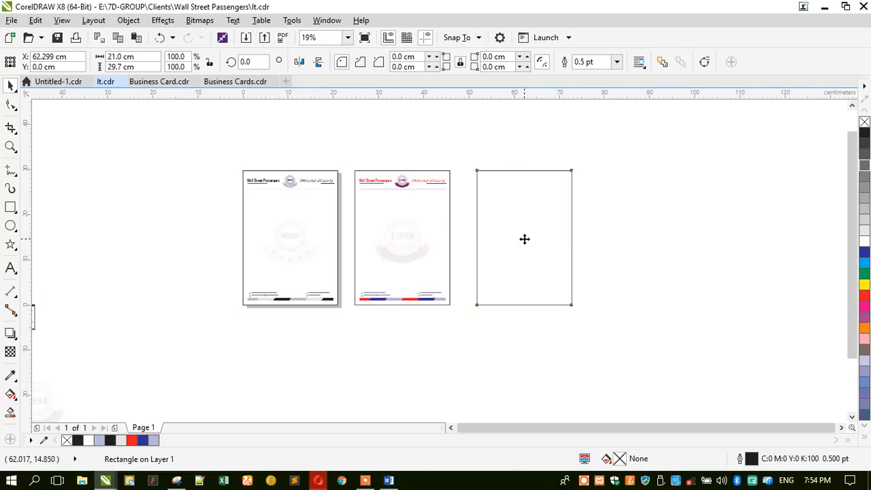
Step: Ungroup the coloured letterhead and place a copy of its header artwork above the blank page rectangle
{"action": "left_click", "coordinate": [530, 157]}
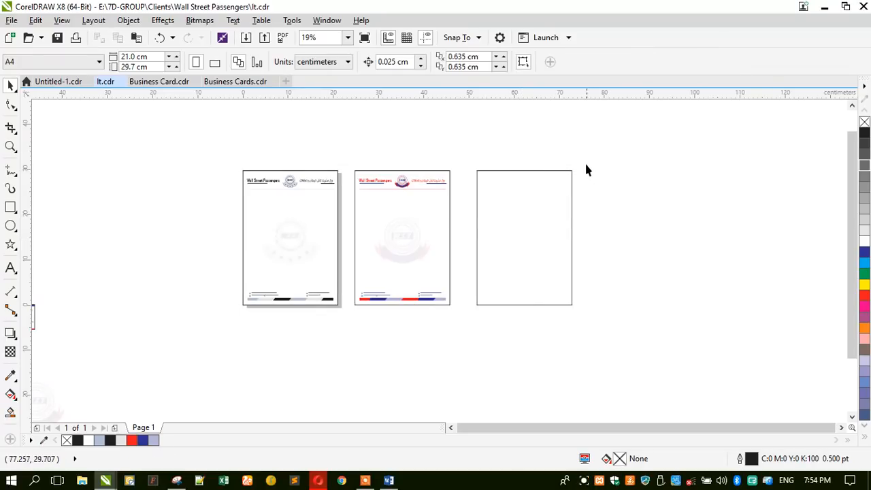
{"action": "scroll", "coordinate": [584, 161], "scroll_direction": "up", "scroll_amount": 2}
{"action": "left_click", "coordinate": [289, 213]}
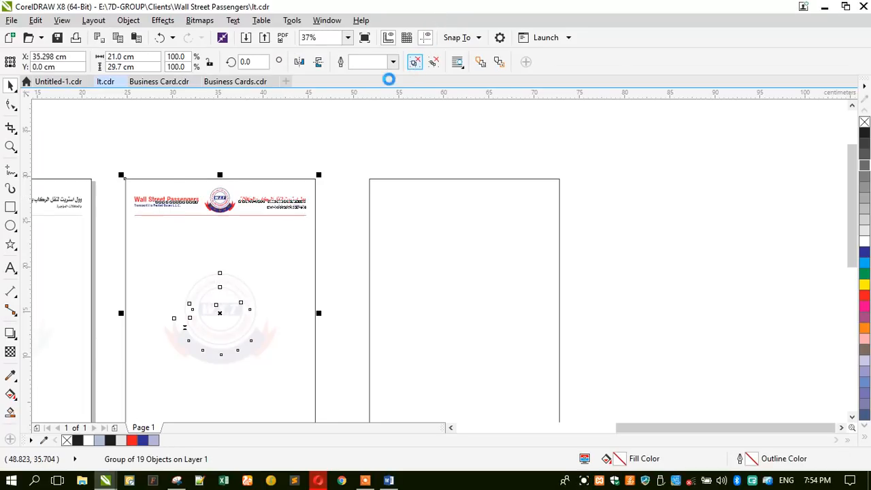
{"action": "key", "text": "ctrl+u"}
{"action": "left_click_drag", "start_coordinate": [114, 157], "coordinate": [315, 223]}
{"action": "left_click_drag", "start_coordinate": [229, 208], "coordinate": [453, 144]}
{"action": "scroll", "coordinate": [477, 110], "scroll_direction": "up", "scroll_amount": 1}
{"action": "left_click", "coordinate": [427, 179]}
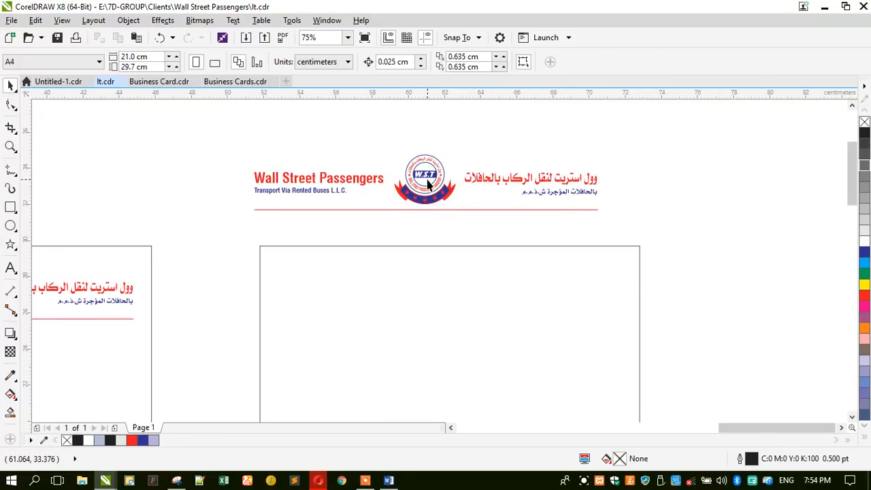
Step: Move the copied logo into the blank page's upper-left corner and scale it down to about 3.1 cm wide
{"action": "left_click", "coordinate": [426, 177]}
{"action": "left_click_drag", "start_coordinate": [424, 175], "coordinate": [309, 287]}
{"action": "left_click_drag", "start_coordinate": [267, 321], "coordinate": [274, 314]}
{"action": "left_click", "coordinate": [273, 302]}
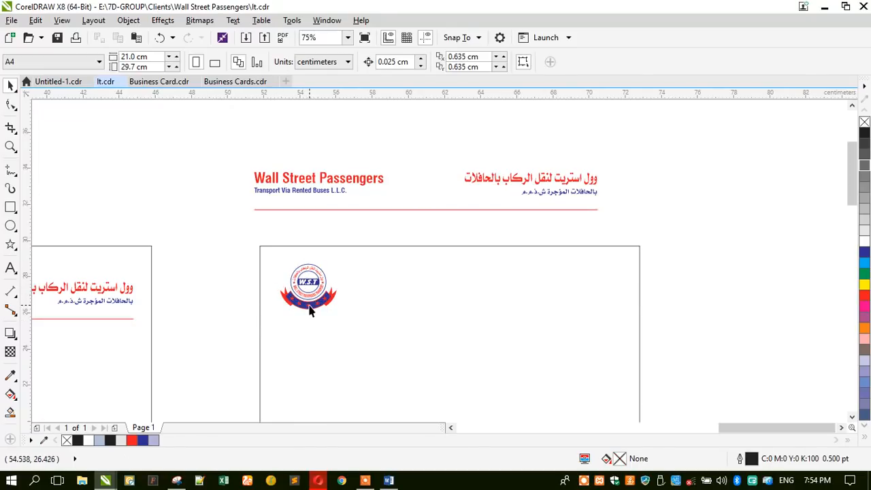
{"action": "scroll", "coordinate": [309, 310], "scroll_direction": "up", "scroll_amount": 2}
{"action": "left_click", "coordinate": [306, 306]}
{"action": "scroll", "coordinate": [307, 306], "scroll_direction": "down", "scroll_amount": 1}
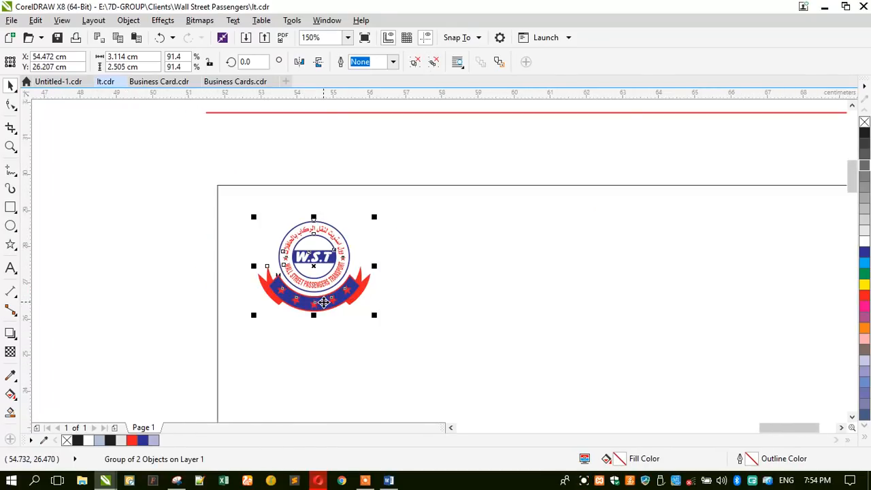
{"action": "left_click", "coordinate": [188, 267]}
Step: Move the red Arabic title up toward the English company name, then undo the last shift
{"action": "scroll", "coordinate": [361, 212], "scroll_direction": "down", "scroll_amount": 2}
{"action": "scroll", "coordinate": [436, 224], "scroll_direction": "down", "scroll_amount": 2}
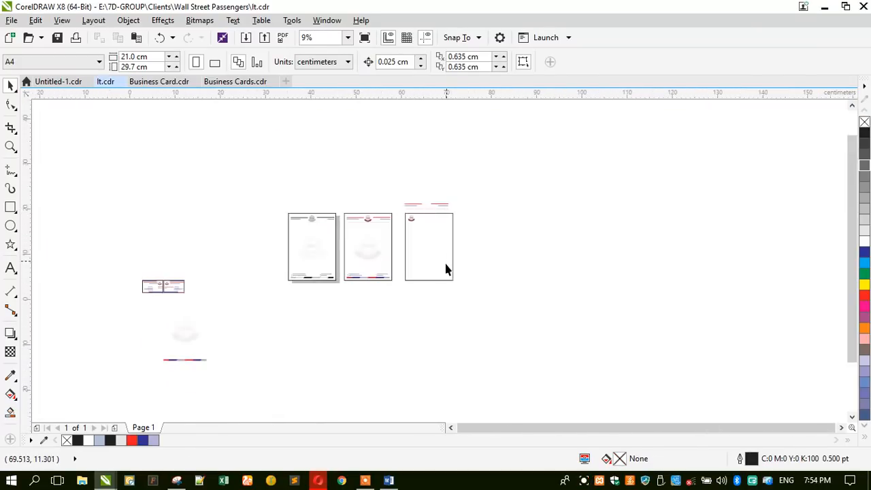
{"action": "scroll", "coordinate": [436, 272], "scroll_direction": "up", "scroll_amount": 2}
{"action": "scroll", "coordinate": [381, 299], "scroll_direction": "down", "scroll_amount": 1}
{"action": "scroll", "coordinate": [382, 183], "scroll_direction": "up", "scroll_amount": 2}
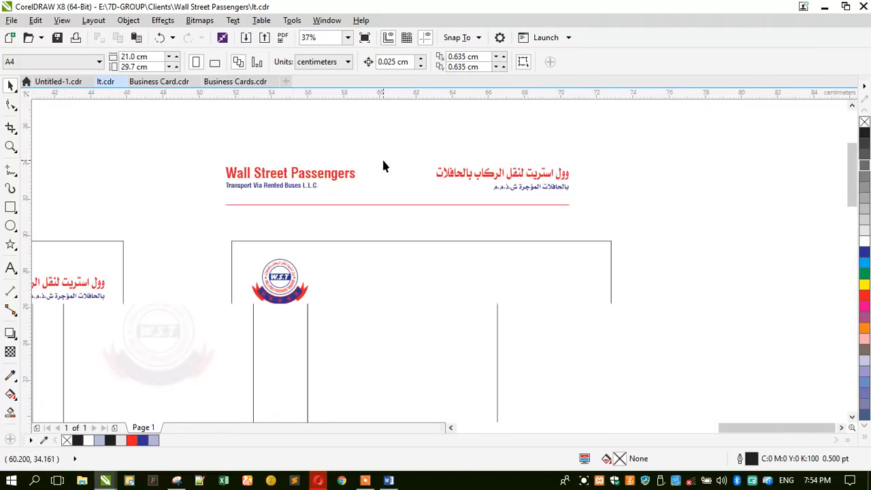
{"action": "left_click", "coordinate": [468, 174]}
{"action": "scroll", "coordinate": [468, 175], "scroll_direction": "up", "scroll_amount": 1}
{"action": "left_click_drag", "start_coordinate": [469, 174], "coordinate": [221, 157]}
{"action": "scroll", "coordinate": [378, 162], "scroll_direction": "down", "scroll_amount": 1}
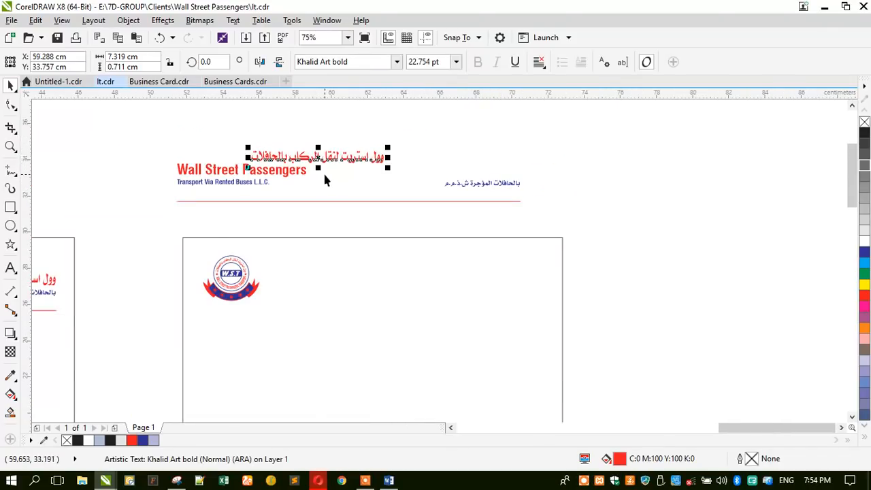
{"action": "key", "text": "ctrl+z"}
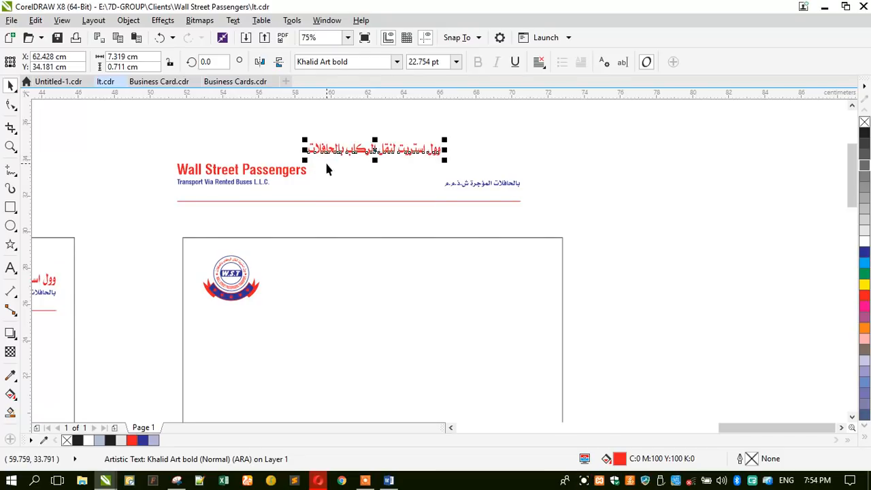
Step: Delete "L.L.C." from the English subtitle so it reads "Transport Via Rented Buses"
{"action": "scroll", "coordinate": [215, 178], "scroll_direction": "up", "scroll_amount": 2}
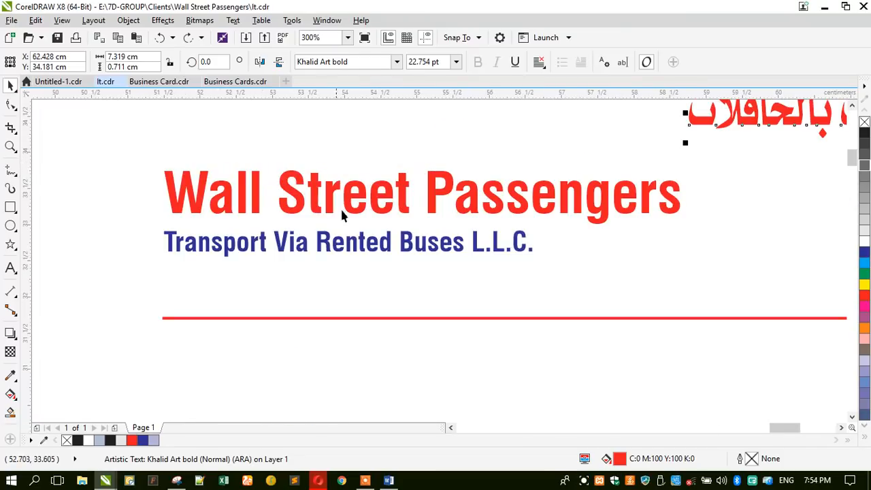
{"action": "double_click", "coordinate": [440, 250]}
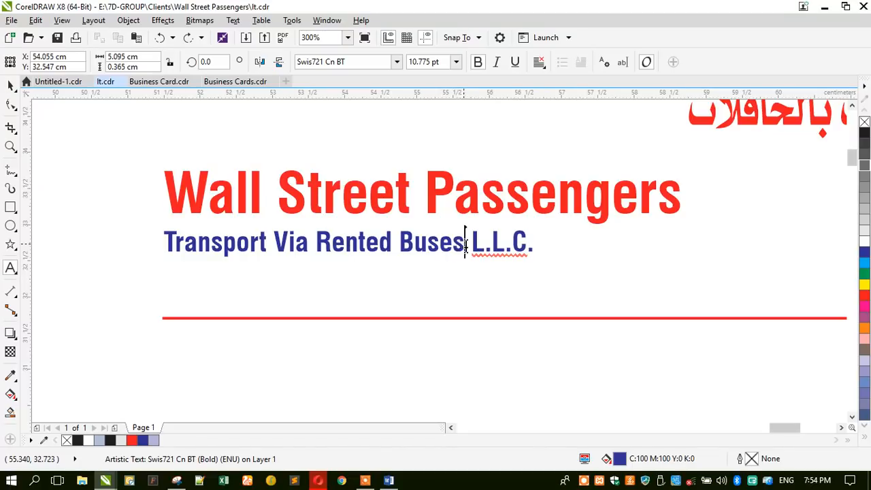
{"action": "left_click_drag", "start_coordinate": [464, 248], "coordinate": [544, 247]}
{"action": "key", "text": "Delete"}
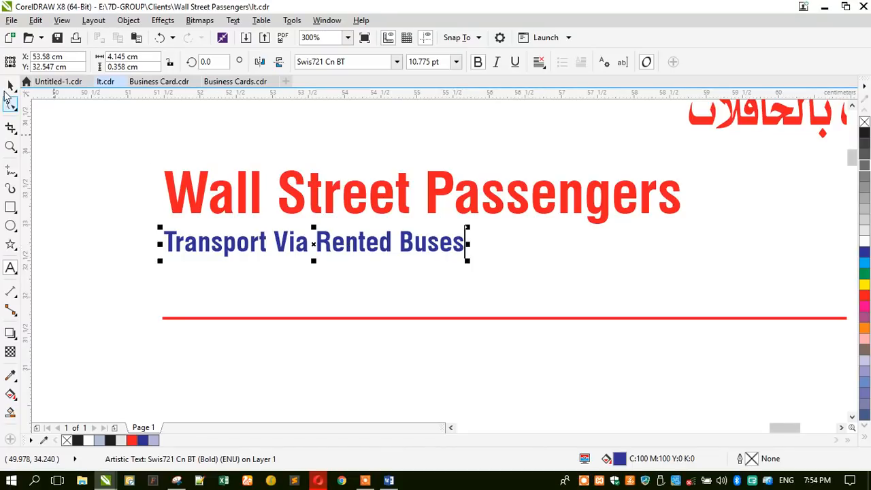
{"action": "left_click", "coordinate": [10, 85]}
{"action": "left_click", "coordinate": [107, 196]}
{"action": "scroll", "coordinate": [306, 224], "scroll_direction": "down", "scroll_amount": 1}
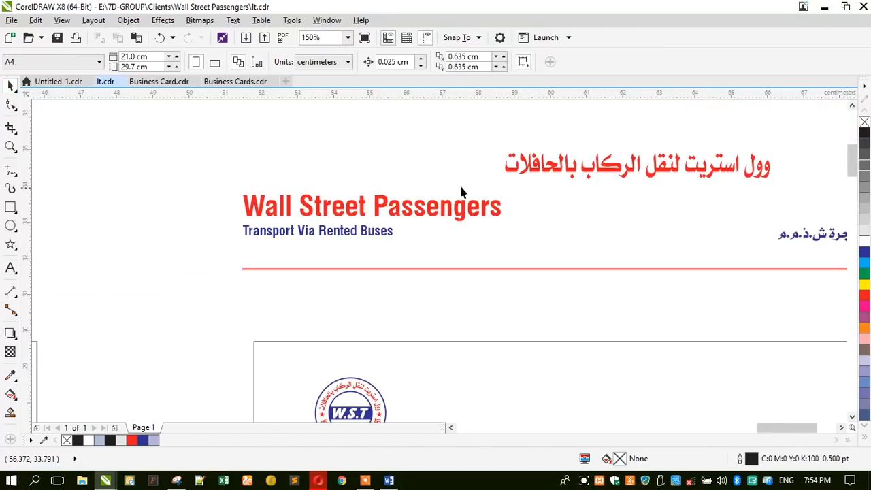
Step: Move both Arabic text lines together closer to the English company name, with the red title above it
{"action": "left_click", "coordinate": [511, 175]}
{"action": "left_click", "coordinate": [813, 242], "text": "shift"}
{"action": "left_click_drag", "start_coordinate": [812, 242], "coordinate": [569, 219]}
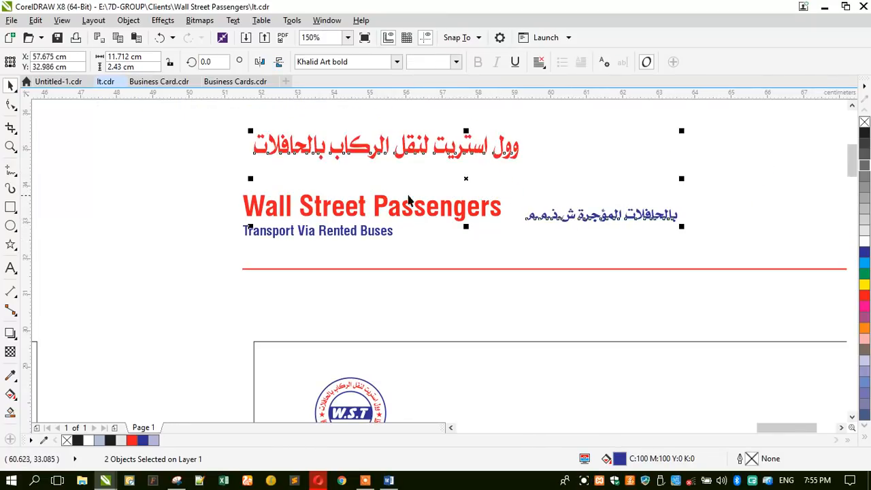
{"action": "left_click", "coordinate": [378, 172]}
Step: Try the GE SS Two Bold font on the red Arabic title and undo the change
{"action": "left_click", "coordinate": [381, 146]}
{"action": "left_click", "coordinate": [360, 62]}
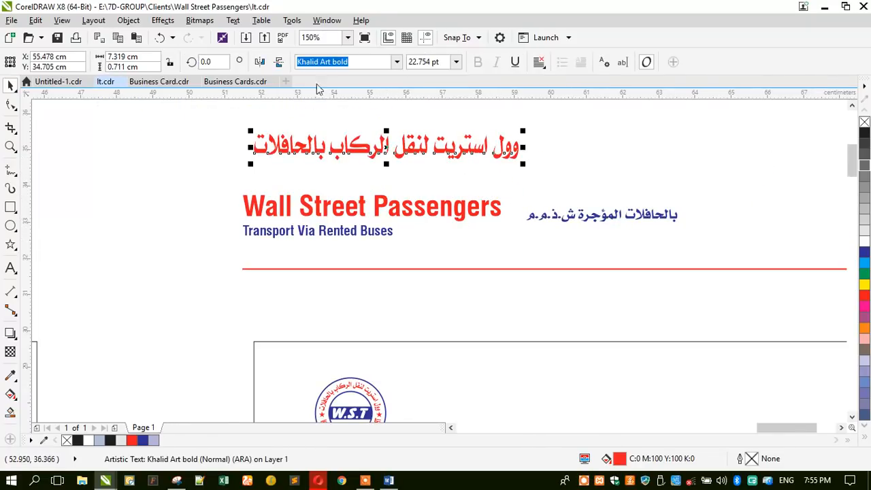
{"action": "left_click", "coordinate": [364, 62]}
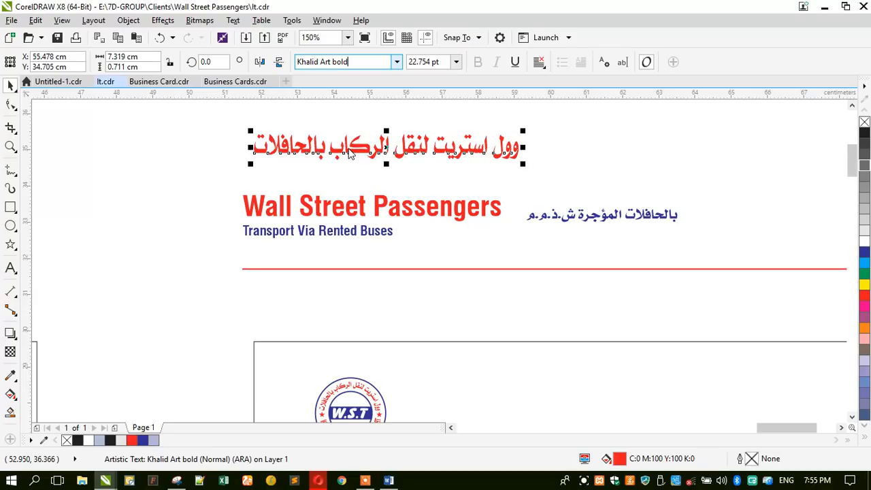
{"action": "key", "text": "alt+Down"}
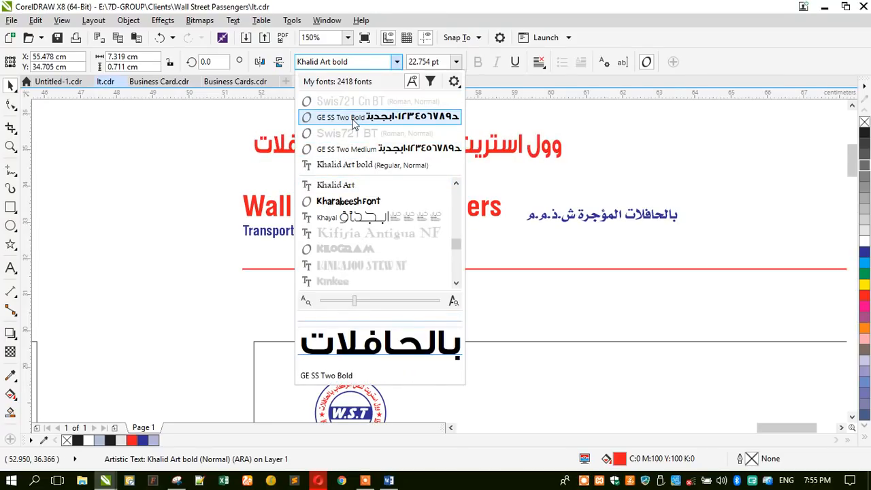
{"action": "left_click", "coordinate": [353, 123]}
{"action": "left_click", "coordinate": [237, 144]}
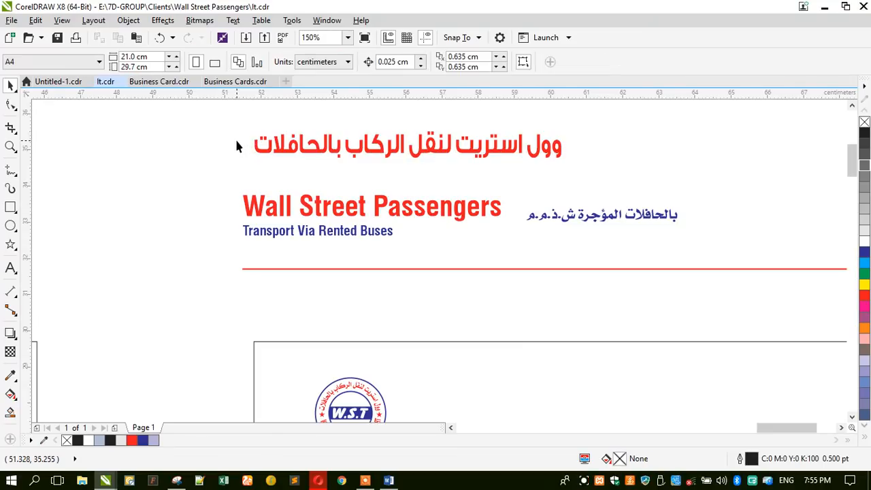
{"action": "key", "text": "ctrl+z"}
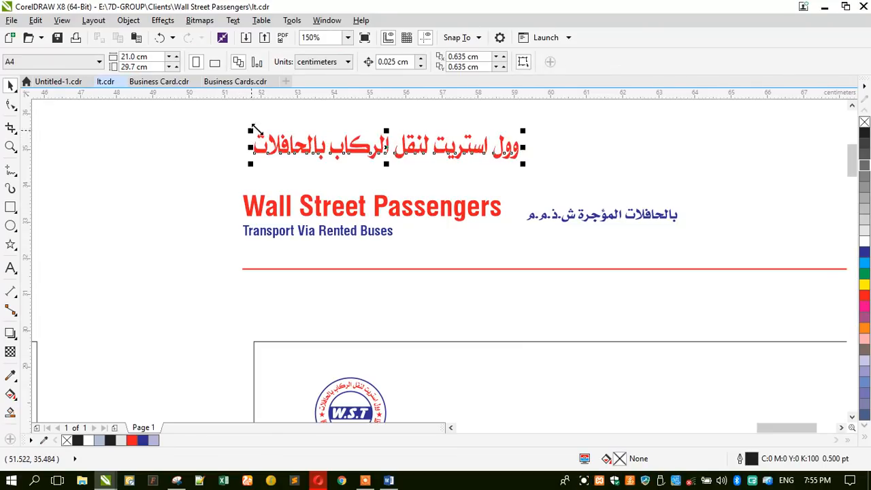
Step: Set the red Arabic title to Font 041 and move it above the blue Arabic line
{"action": "left_click", "coordinate": [355, 62]}
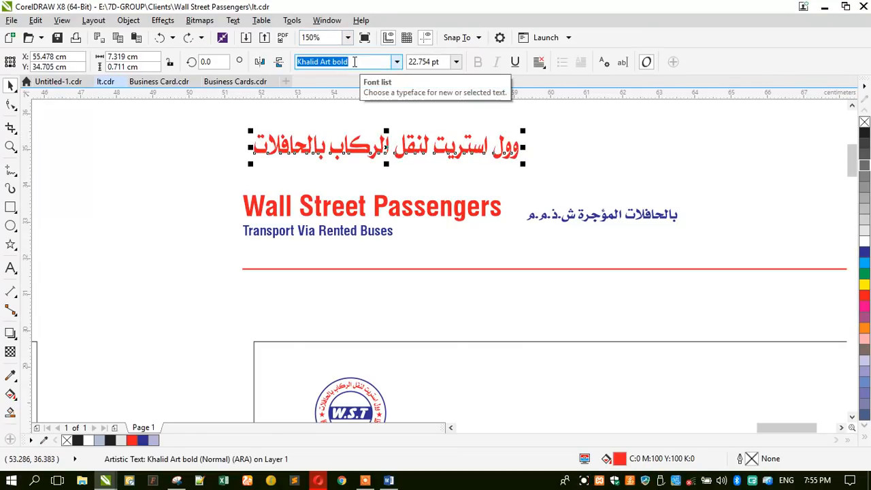
{"action": "type", "text": "Font 010"}
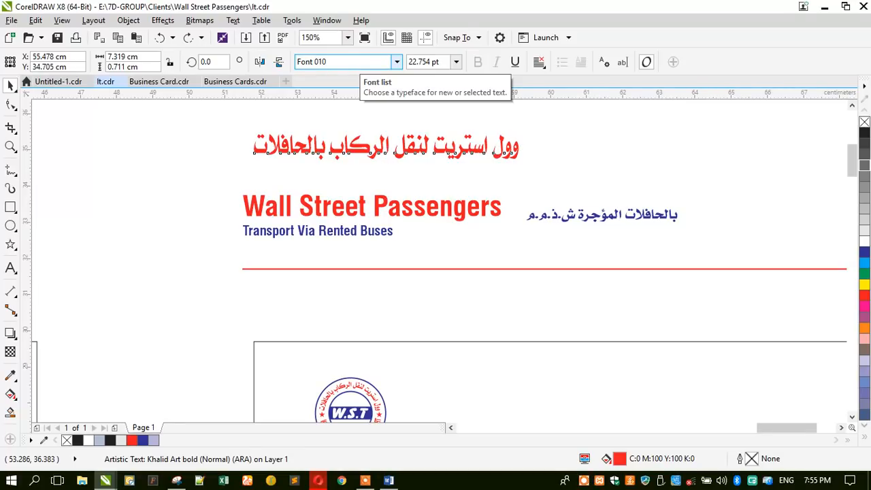
{"action": "left_click", "coordinate": [397, 62]}
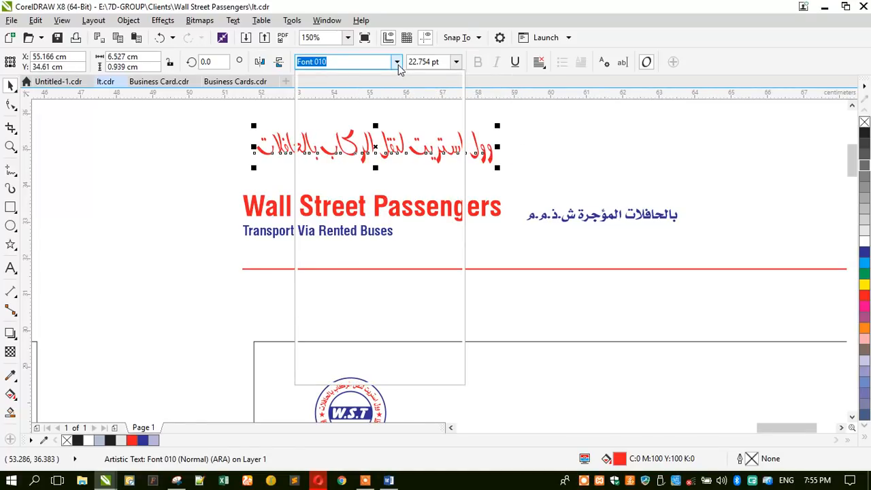
{"action": "mouse_move", "coordinate": [406, 191]}
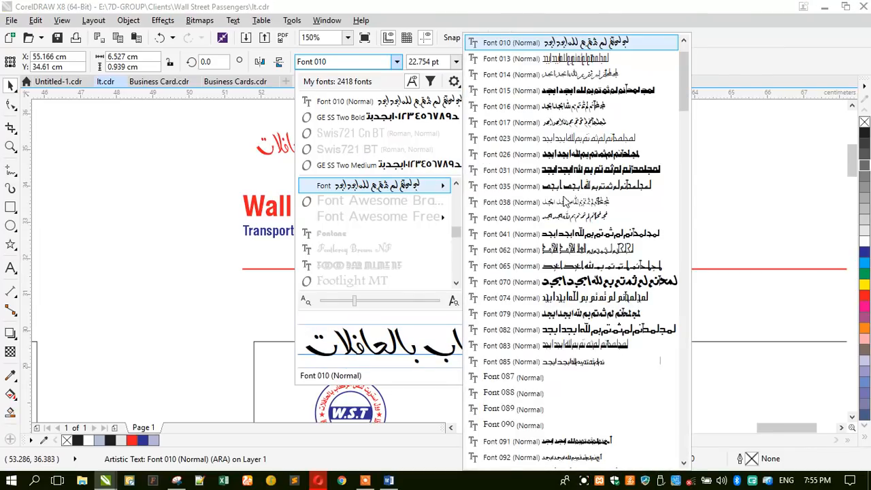
{"action": "left_click", "coordinate": [575, 233]}
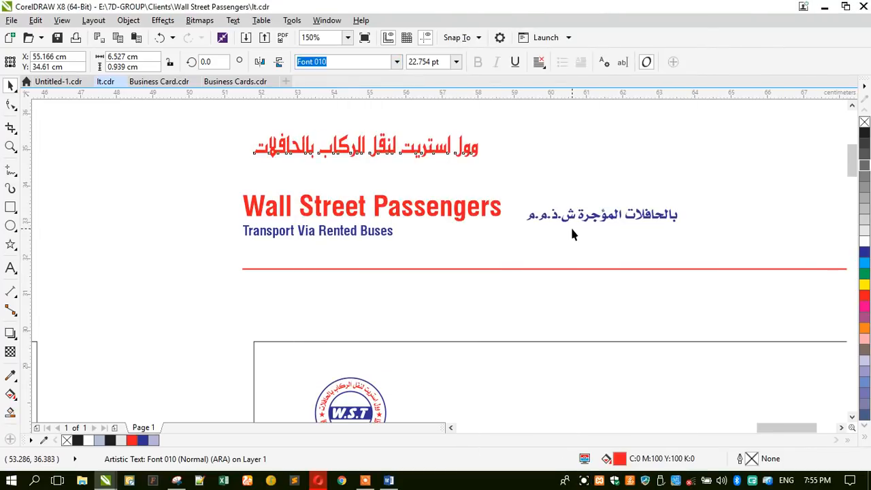
{"action": "left_click_drag", "start_coordinate": [422, 182], "coordinate": [620, 194]}
Step: Change the red Arabic title to Font 079 and stretch it horizontally to about 7.3 cm wide
{"action": "left_click", "coordinate": [397, 62]}
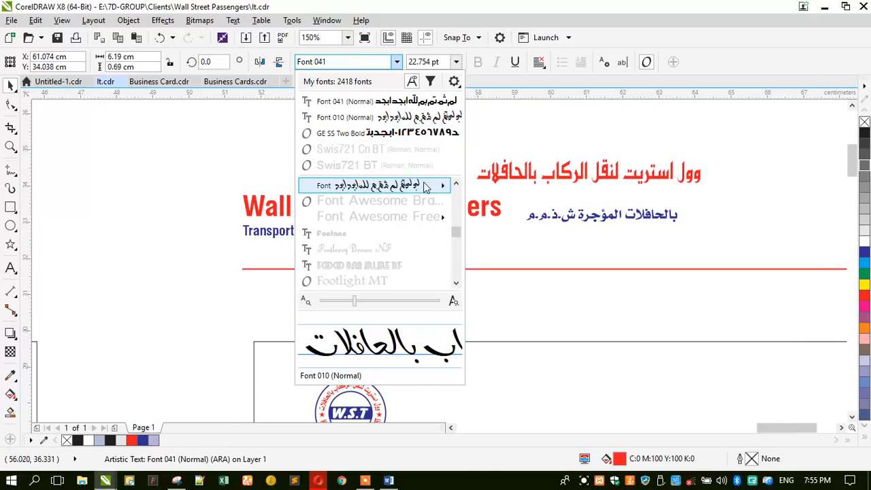
{"action": "mouse_move", "coordinate": [425, 187]}
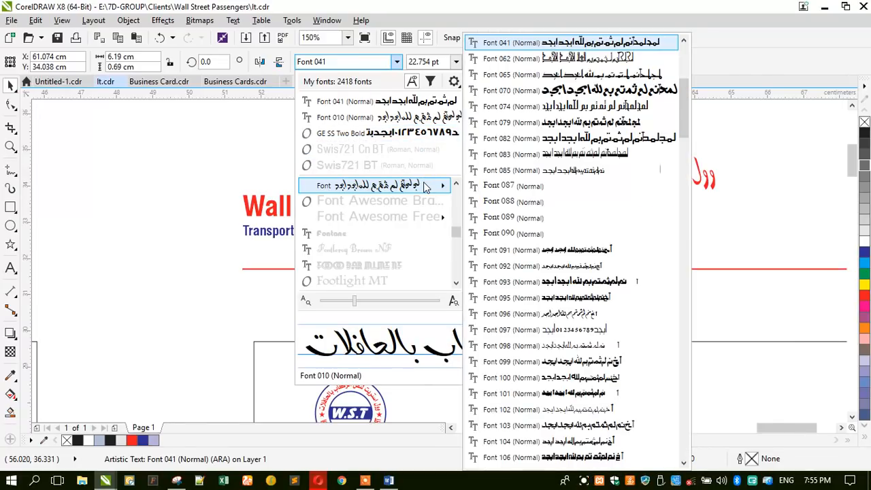
{"action": "left_click", "coordinate": [565, 122]}
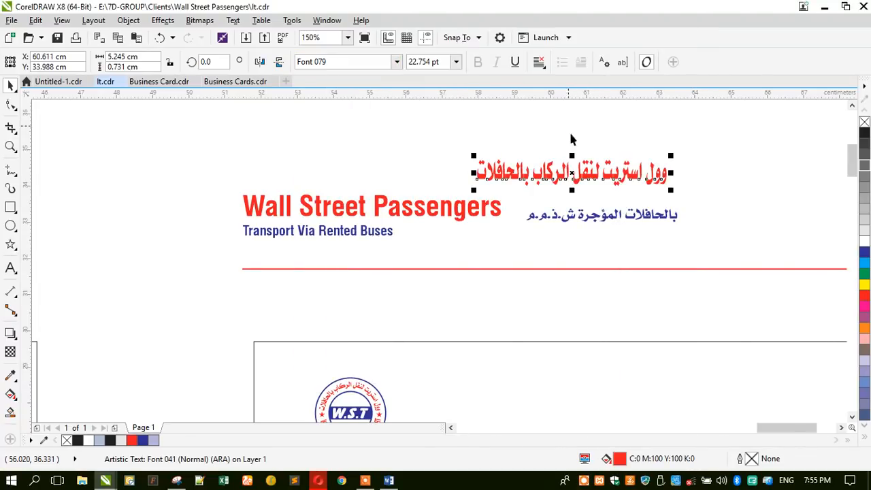
{"action": "scroll", "coordinate": [455, 173], "scroll_direction": "up", "scroll_amount": 2}
{"action": "left_click_drag", "start_coordinate": [334, 171], "coordinate": [263, 171]}
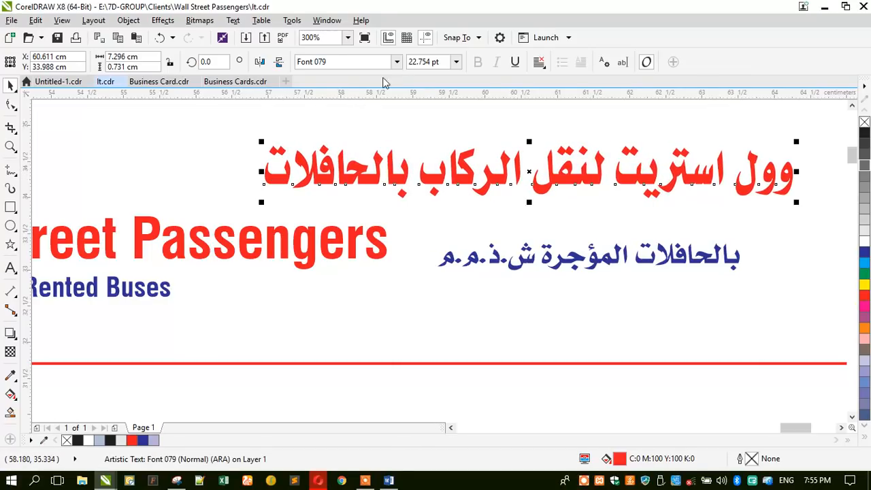
Step: Set the red Arabic title to Font 103 and shrink it to about 4.8 cm wide above the blue Arabic line
{"action": "left_click", "coordinate": [396, 62]}
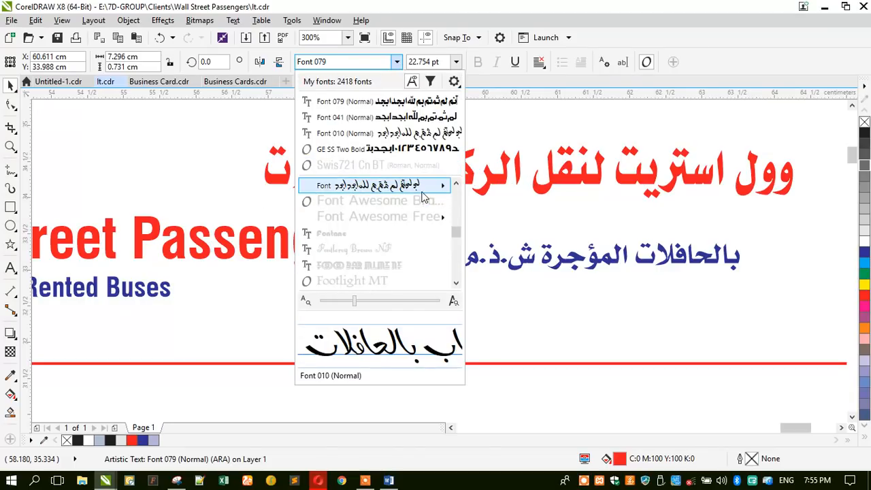
{"action": "mouse_move", "coordinate": [433, 194]}
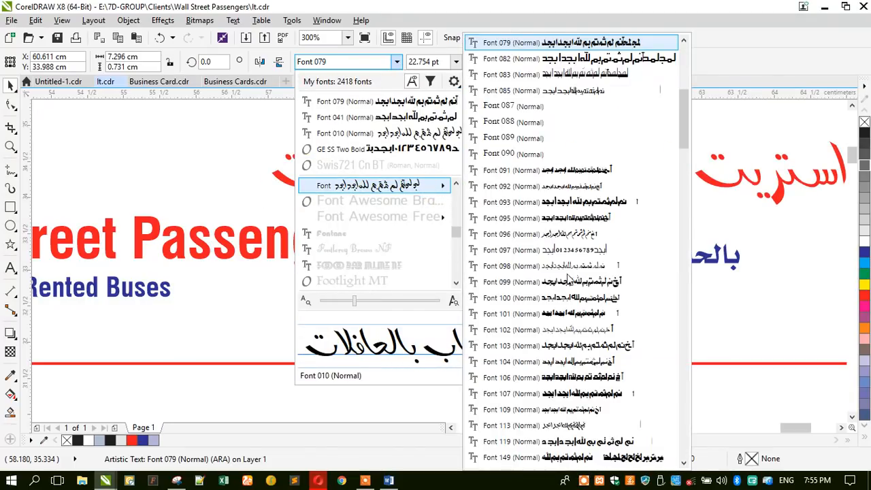
{"action": "scroll", "coordinate": [584, 298], "scroll_direction": "down", "scroll_amount": 1}
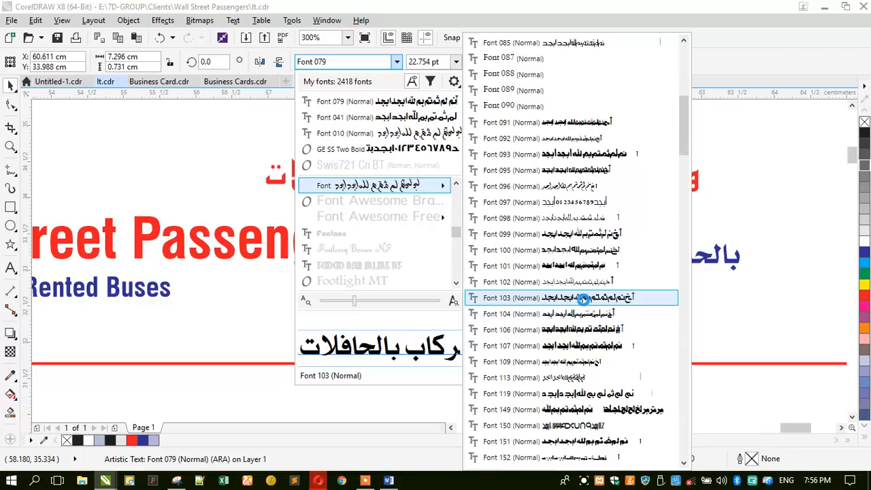
{"action": "left_click", "coordinate": [584, 300]}
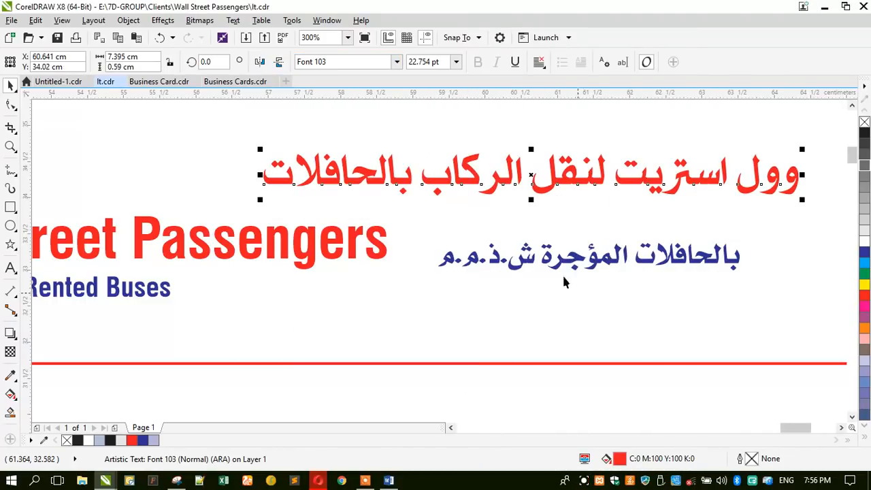
{"action": "left_click_drag", "start_coordinate": [258, 199], "coordinate": [356, 204]}
{"action": "left_click_drag", "start_coordinate": [506, 186], "coordinate": [614, 224]}
Step: Extend the red Arabic title with the words "بالحافلات المؤجرة"
{"action": "left_click", "coordinate": [10, 268]}
{"action": "key", "text": "alt+shift"}
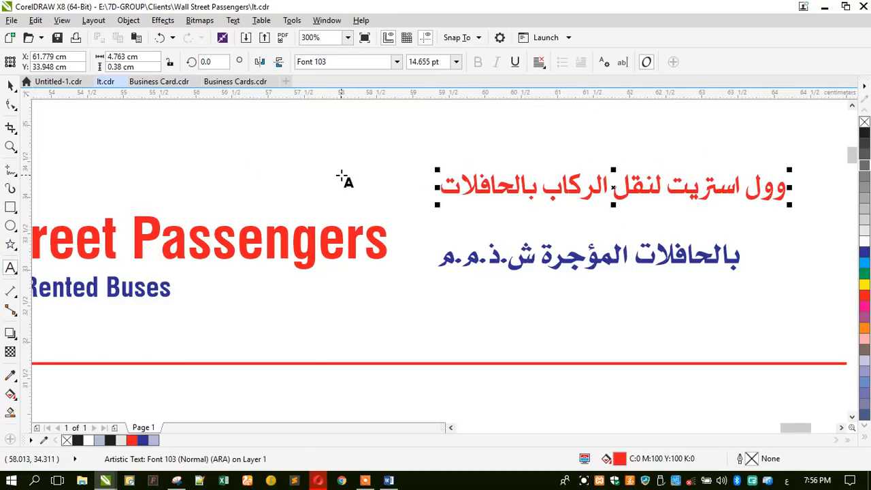
{"action": "type", "text": "بال"}
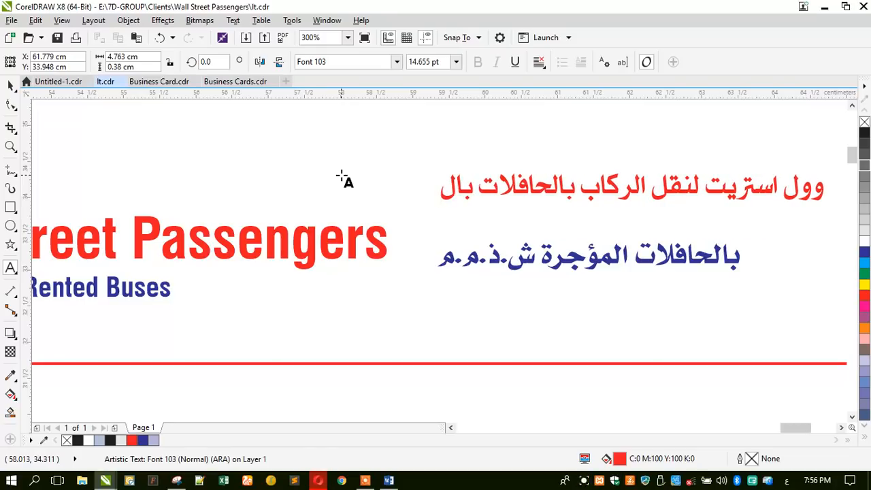
{"action": "type", "text": "حا"}
{"action": "type", "text": "فلا"}
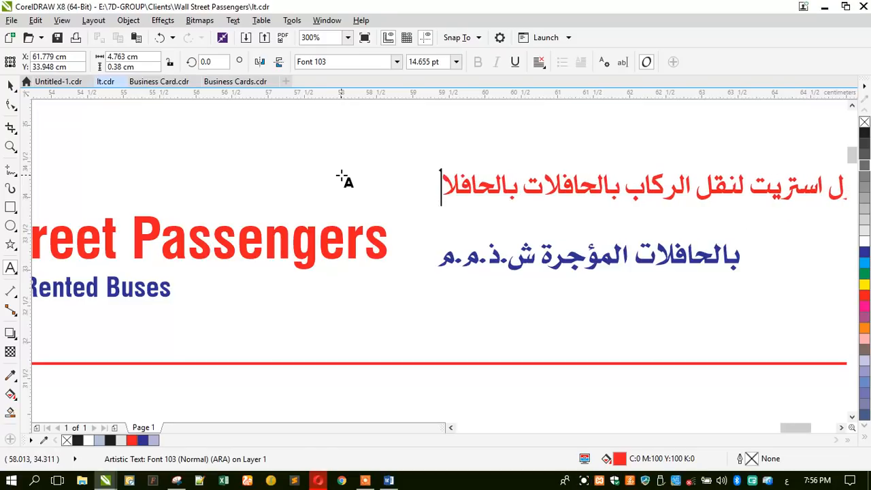
{"action": "type", "text": "ت المو"}
{"action": "key", "text": "BackSpace"}
{"action": "type", "text": "و"}
{"action": "key", "text": "BackSpace"}
{"action": "type", "text": "ؤ"}
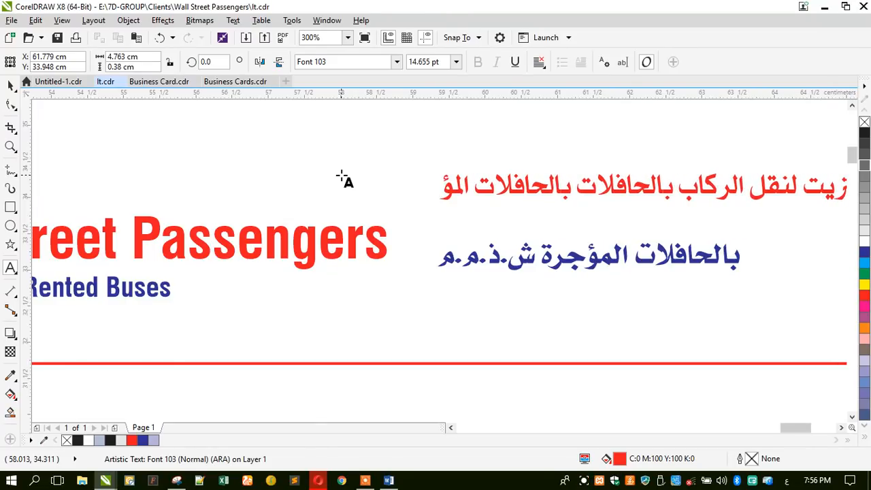
{"action": "type", "text": "جرة"}
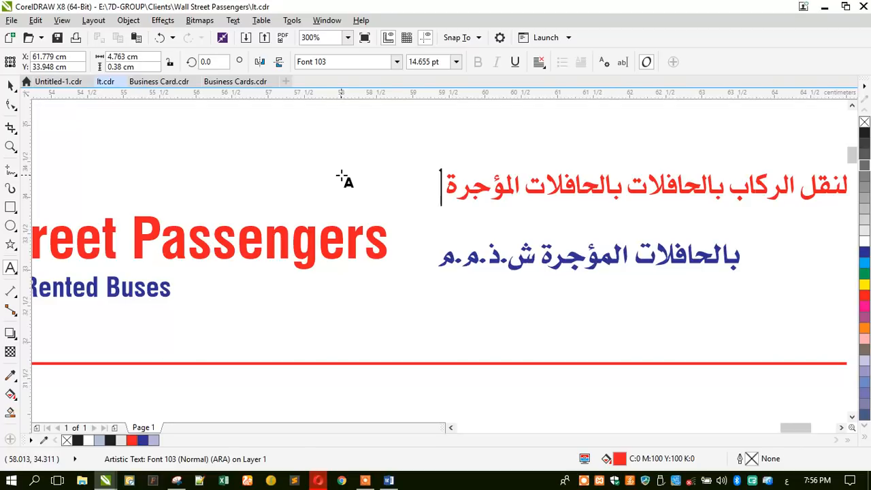
{"action": "key", "text": "BackSpace"}
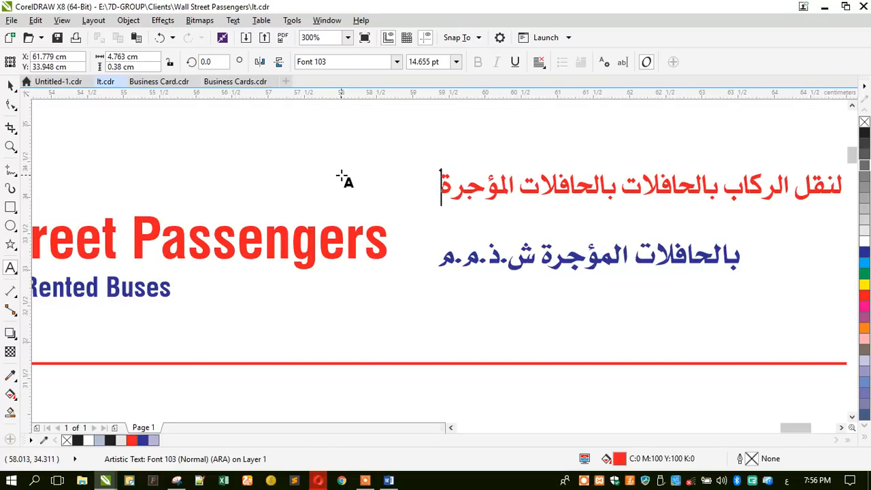
Step: Place the red Arabic title directly above the English title, flush with its left edge, and delete the separate blue Arabic line
{"action": "left_click", "coordinate": [8, 88]}
{"action": "left_click", "coordinate": [310, 174]}
{"action": "left_click_drag", "start_coordinate": [459, 198], "coordinate": [107, 200]}
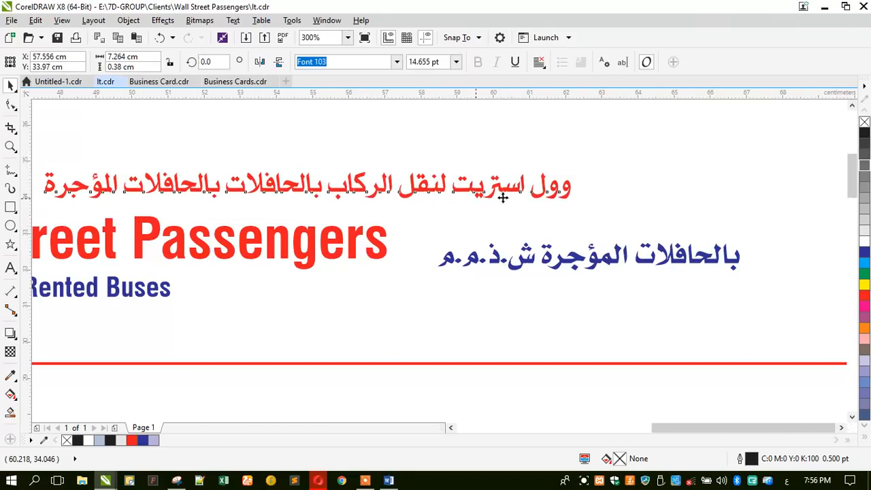
{"action": "scroll", "coordinate": [502, 188], "scroll_direction": "down", "scroll_amount": 2}
{"action": "left_click", "coordinate": [514, 229]}
{"action": "key", "text": "Delete"}
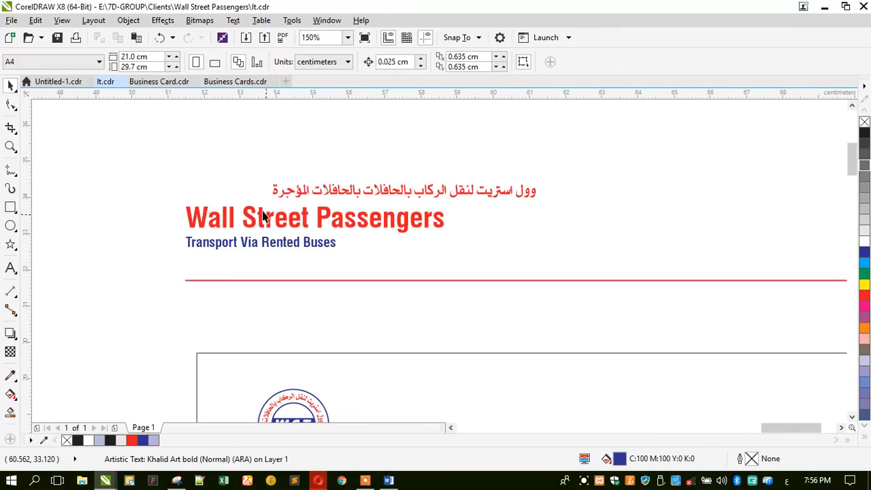
{"action": "left_click_drag", "start_coordinate": [238, 196], "coordinate": [197, 199]}
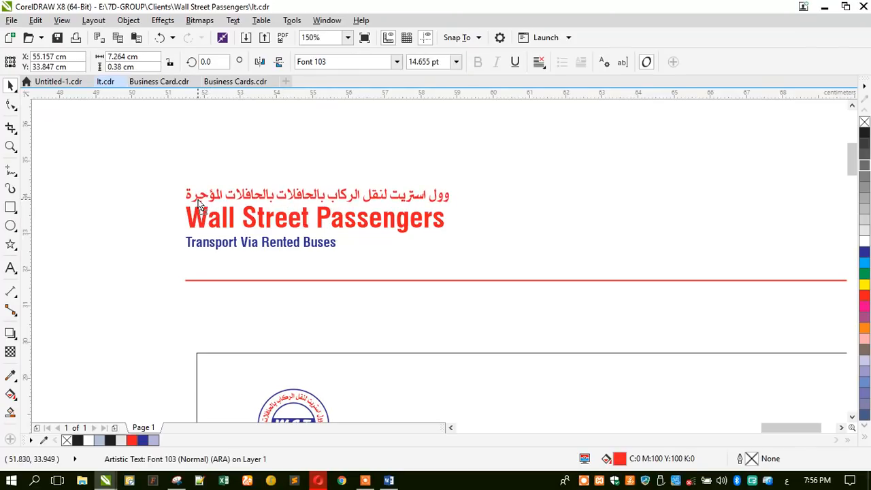
Step: Try the bold Swis721 BT font on the red English title
{"action": "left_click", "coordinate": [250, 222]}
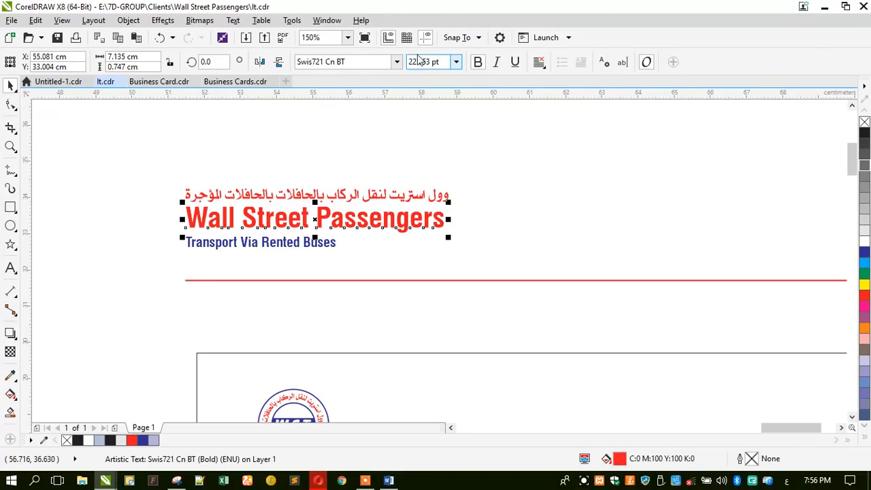
{"action": "left_click", "coordinate": [396, 61]}
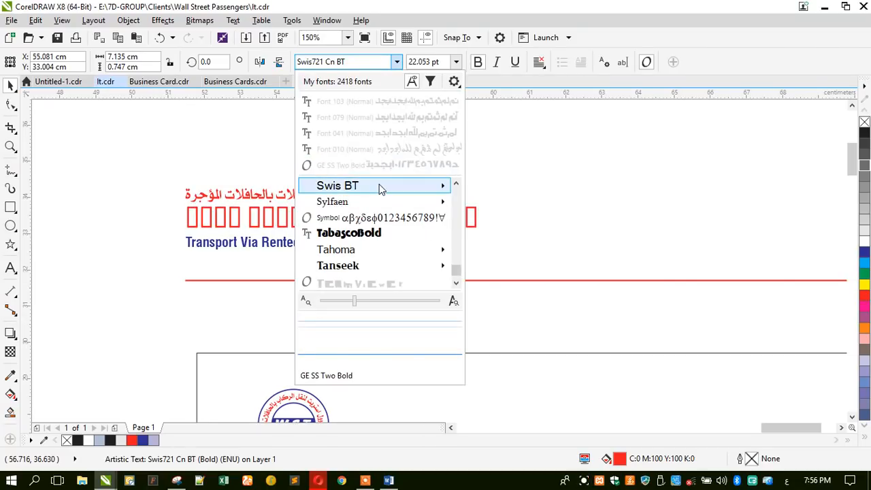
{"action": "left_click", "coordinate": [381, 186]}
{"action": "left_click", "coordinate": [478, 63]}
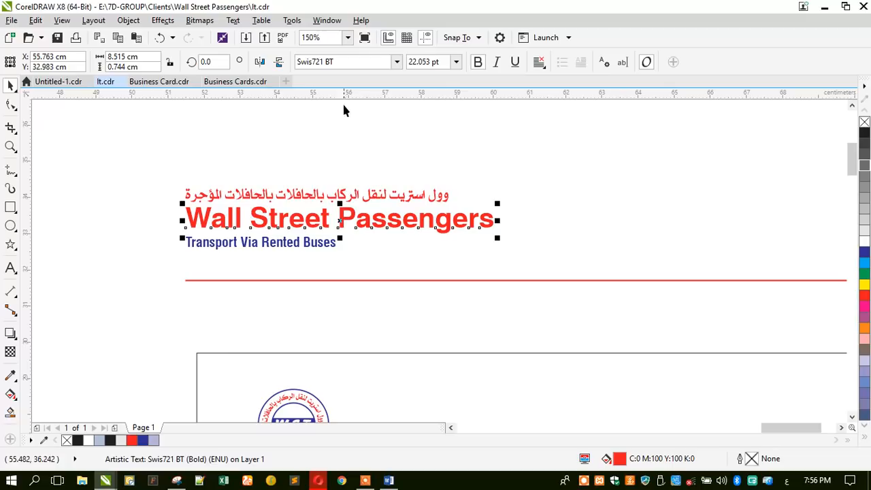
Step: Set the red English title "Wall Street Passengers" in the Alliance font
{"action": "left_click", "coordinate": [339, 63]}
{"action": "type", "text": "شا"}
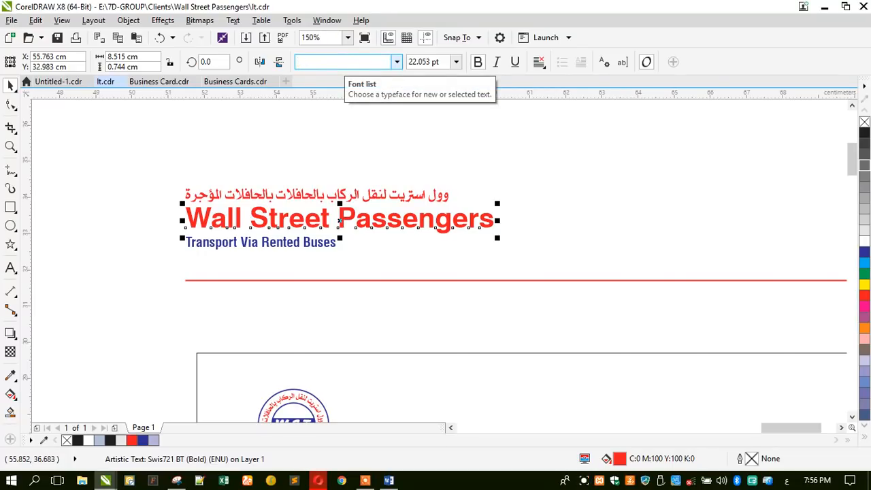
{"action": "type", "text": "All Star BV"}
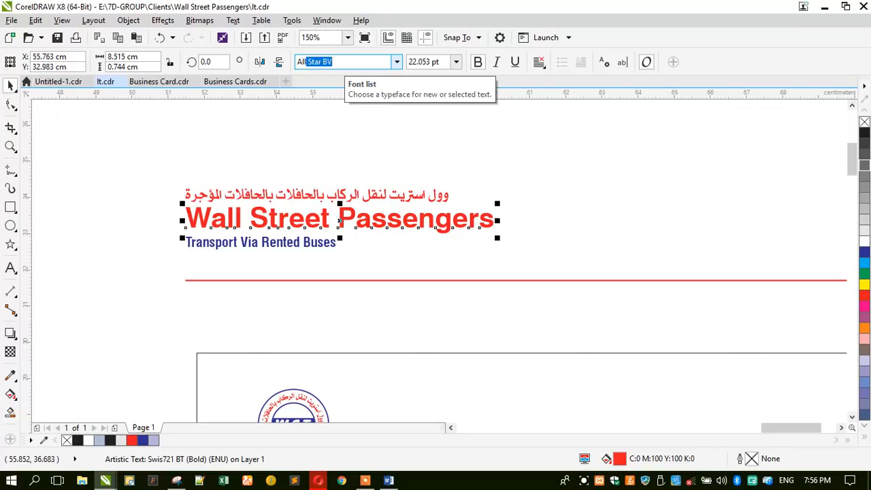
{"action": "key", "text": "Return"}
{"action": "left_click", "coordinate": [339, 63]}
{"action": "type", "text": "All"}
{"action": "key", "text": "Return"}
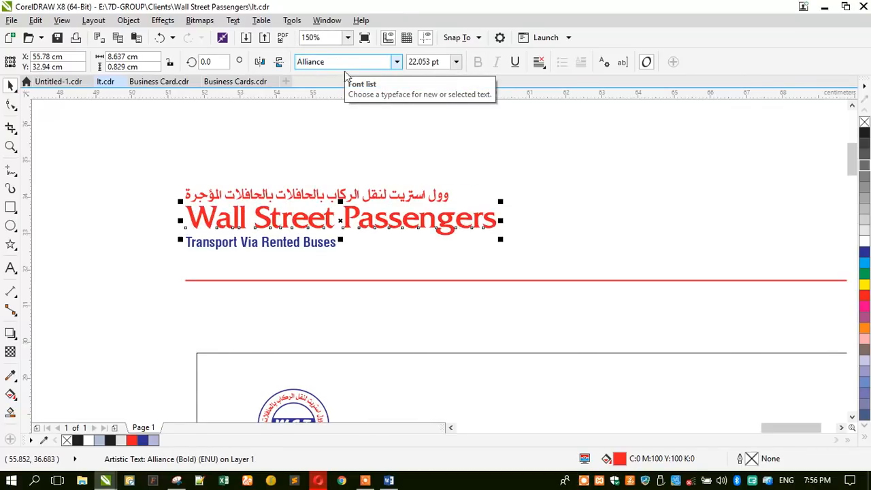
Step: Change the font of the blue tagline "Transport Via Rented Buses" to Alliance
{"action": "left_click", "coordinate": [153, 230]}
{"action": "left_click", "coordinate": [242, 243]}
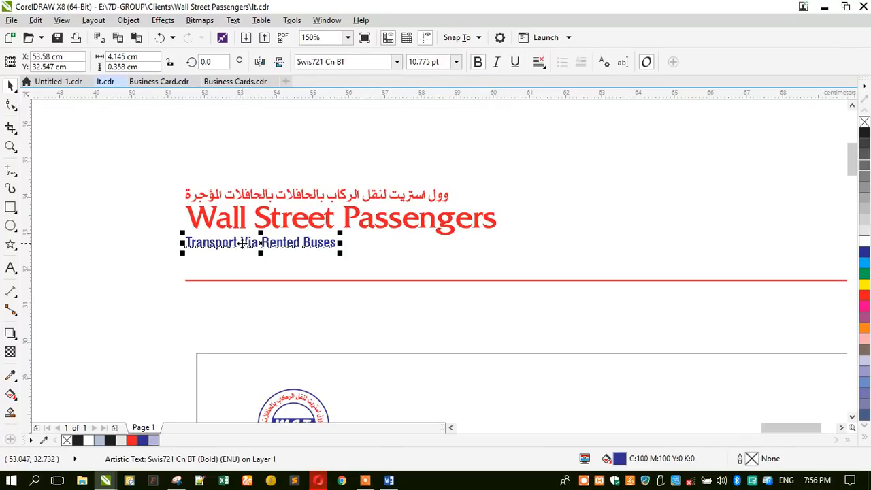
{"action": "left_click", "coordinate": [400, 66]}
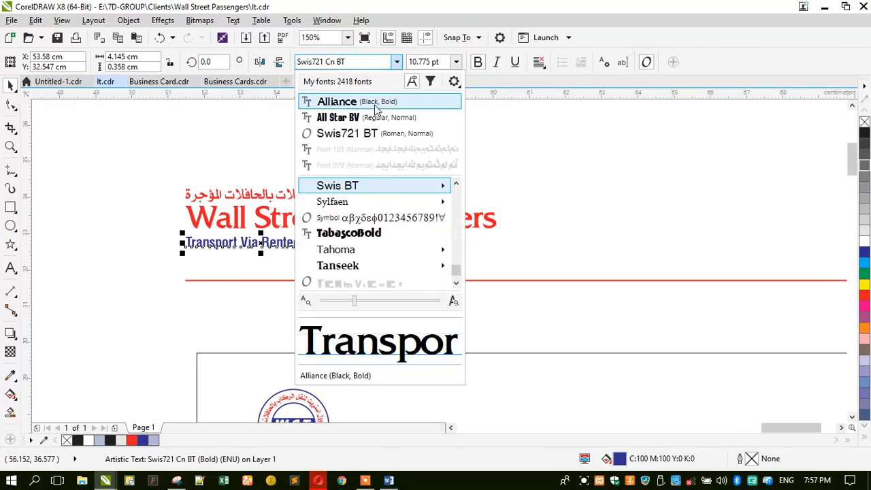
{"action": "left_click", "coordinate": [375, 102]}
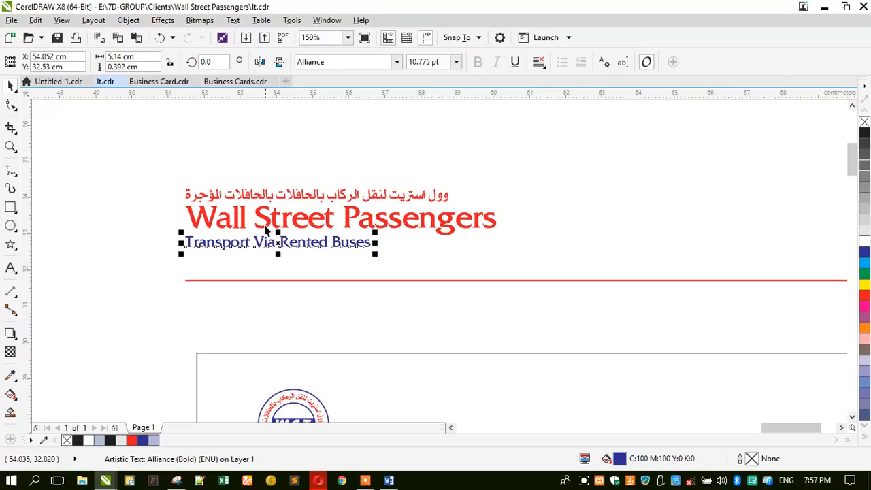
Step: Enlarge the Arabic title to about 8.6 cm wide, matching the English title's width, and color it blue
{"action": "left_click", "coordinate": [259, 203]}
{"action": "left_click_drag", "start_coordinate": [453, 185], "coordinate": [499, 165]}
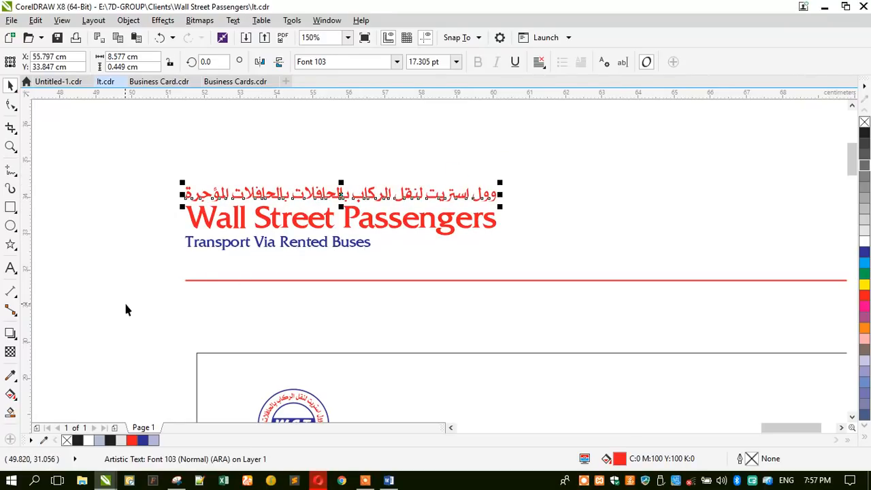
{"action": "left_click", "coordinate": [143, 440]}
Step: Align the three header lines at their left edge with even vertical spacing, and slightly enlarge the English tagline
{"action": "left_click_drag", "start_coordinate": [161, 173], "coordinate": [556, 271]}
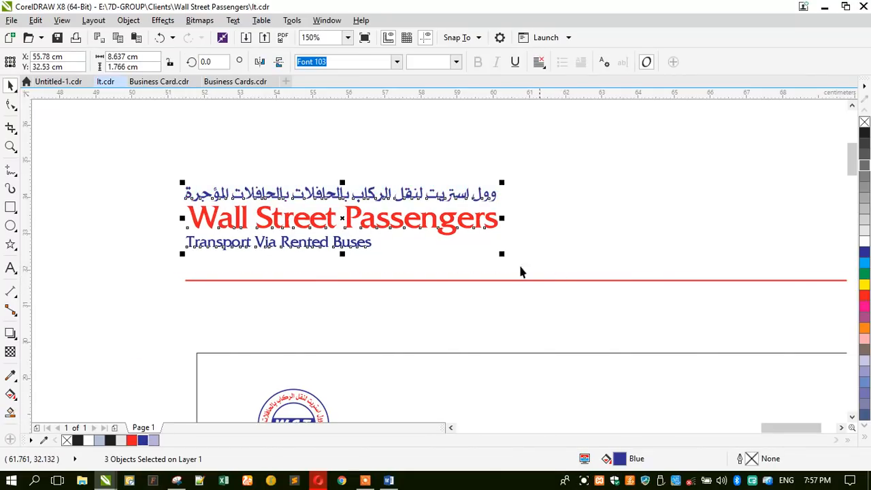
{"action": "key", "text": "Escape"}
{"action": "scroll", "coordinate": [241, 246], "scroll_direction": "up", "scroll_amount": 2}
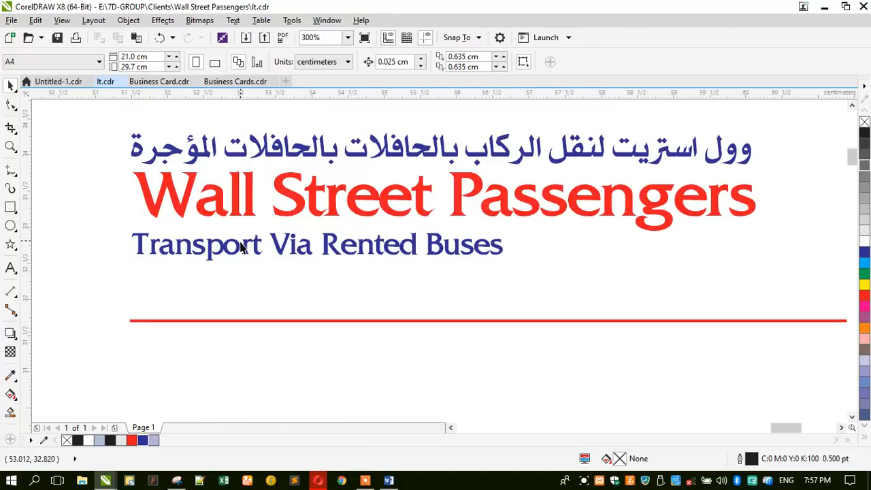
{"action": "left_click_drag", "start_coordinate": [236, 247], "coordinate": [239, 251]}
{"action": "left_click_drag", "start_coordinate": [229, 219], "coordinate": [224, 221]}
{"action": "left_click", "coordinate": [475, 256]}
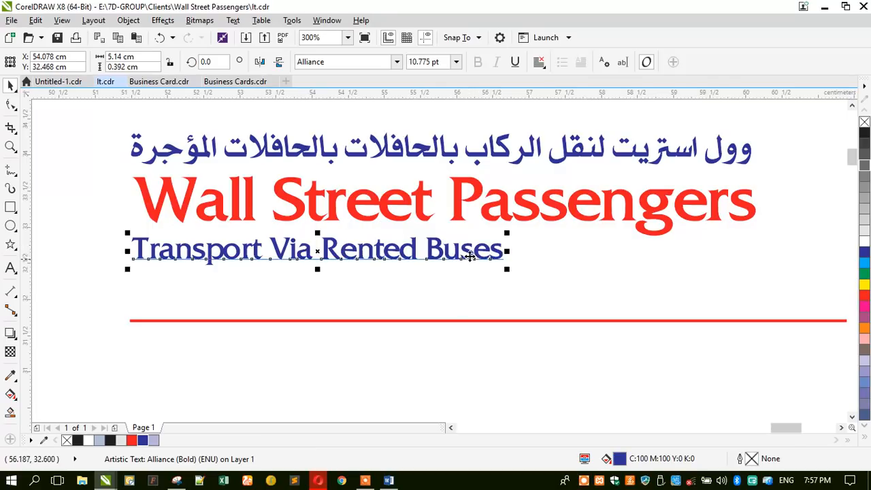
{"action": "left_click_drag", "start_coordinate": [507, 270], "coordinate": [537, 282]}
Step: Group the three header lines and place the group beside the logo on the new letterhead page
{"action": "scroll", "coordinate": [428, 245], "scroll_direction": "down", "scroll_amount": 2}
{"action": "left_click_drag", "start_coordinate": [240, 153], "coordinate": [627, 281]}
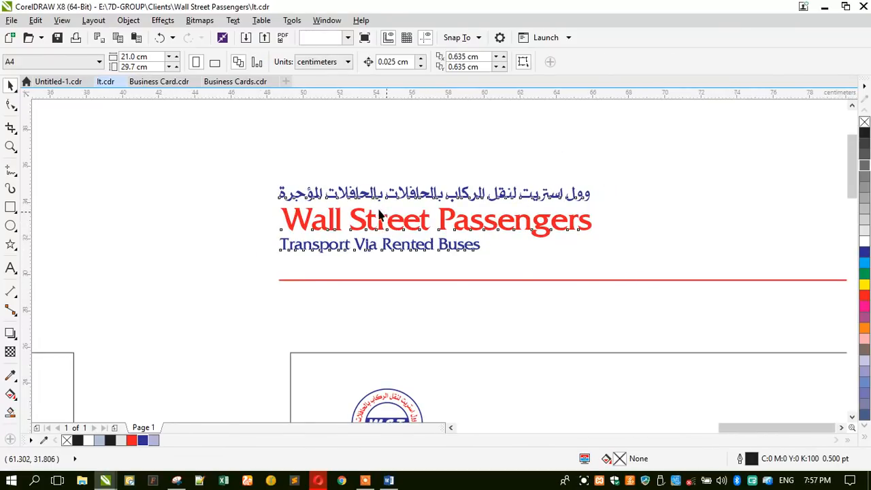
{"action": "key", "text": "ctrl+g"}
{"action": "scroll", "coordinate": [394, 217], "scroll_direction": "down", "scroll_amount": 1}
{"action": "left_click_drag", "start_coordinate": [466, 329], "coordinate": [467, 334]}
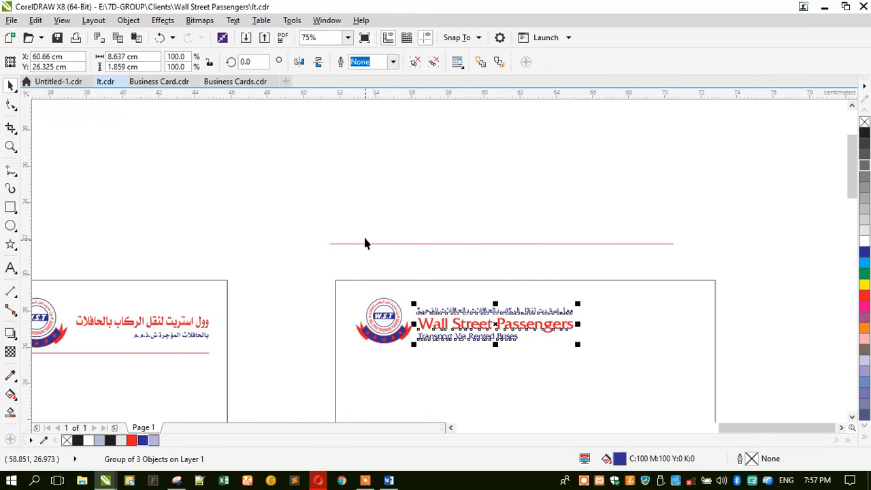
Step: Shrink the logo to about 2.7 cm wide and center it vertically against the header text group
{"action": "scroll", "coordinate": [361, 248], "scroll_direction": "down", "scroll_amount": 1}
{"action": "left_click_drag", "start_coordinate": [345, 257], "coordinate": [472, 311]}
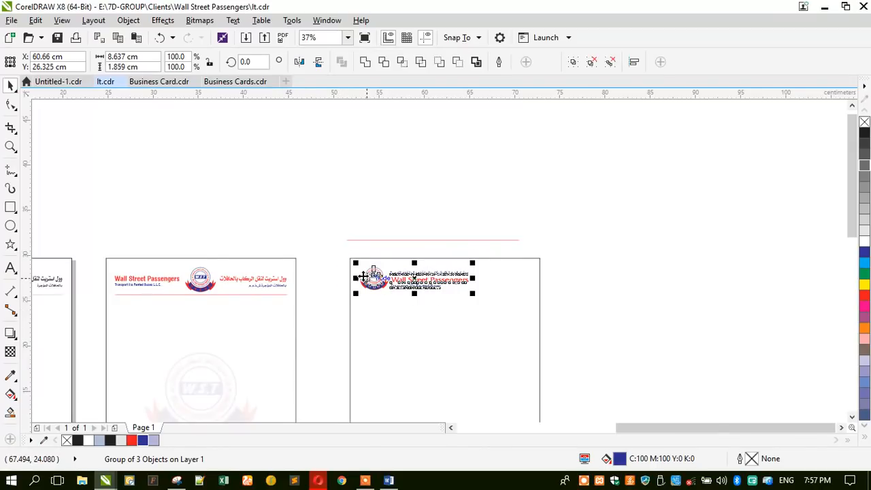
{"action": "scroll", "coordinate": [363, 275], "scroll_direction": "up", "scroll_amount": 1}
{"action": "scroll", "coordinate": [403, 299], "scroll_direction": "up", "scroll_amount": 1}
{"action": "left_click", "coordinate": [402, 299]}
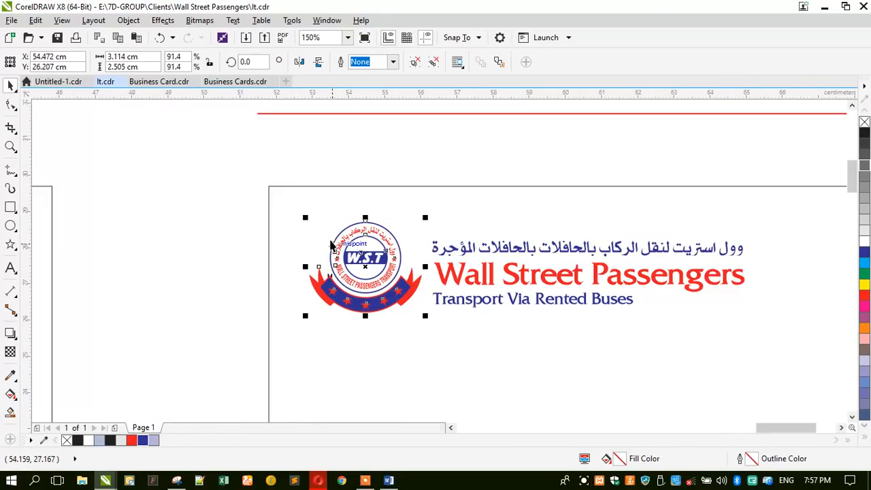
{"action": "left_click_drag", "start_coordinate": [301, 214], "coordinate": [317, 222]}
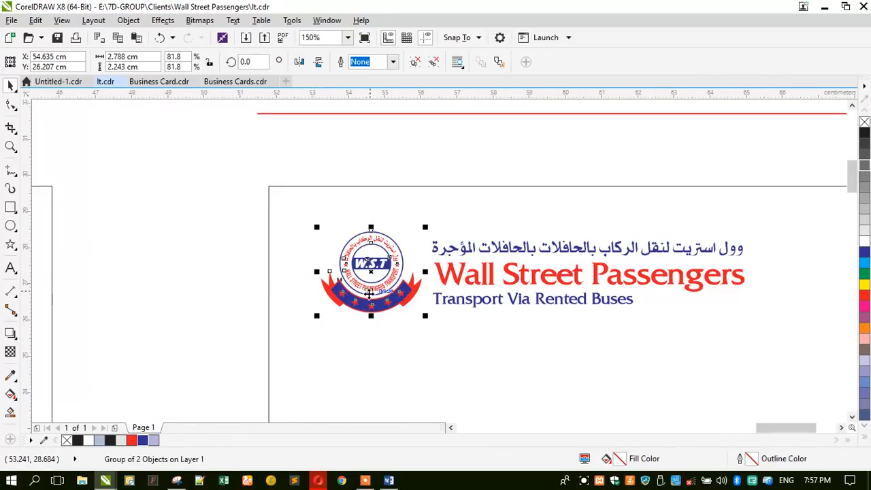
{"action": "scroll", "coordinate": [369, 296], "scroll_direction": "up", "scroll_amount": 1}
{"action": "left_click_drag", "start_coordinate": [269, 333], "coordinate": [277, 328]}
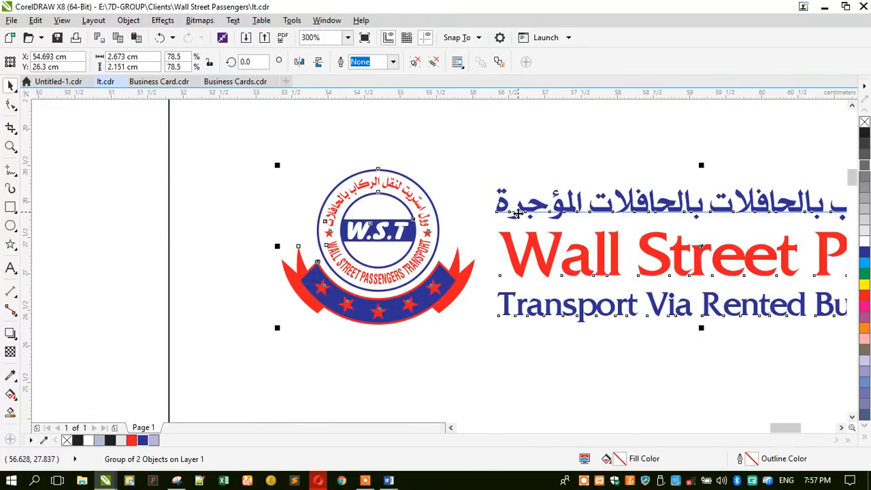
{"action": "left_click", "coordinate": [517, 213], "text": "shift"}
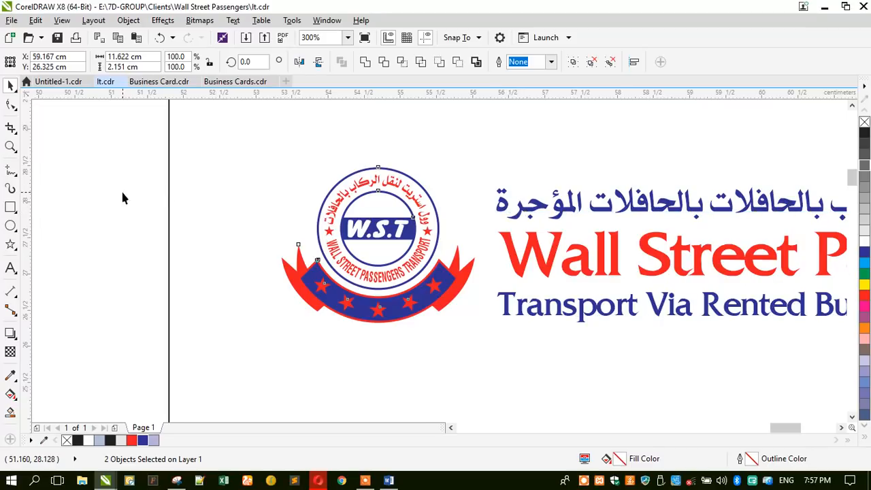
{"action": "left_click", "coordinate": [246, 174]}
Step: Group the logo with the header text and shift the group slightly toward the new page's left edge
{"action": "scroll", "coordinate": [247, 174], "scroll_direction": "down", "scroll_amount": 2}
{"action": "left_click_drag", "start_coordinate": [168, 154], "coordinate": [690, 280]}
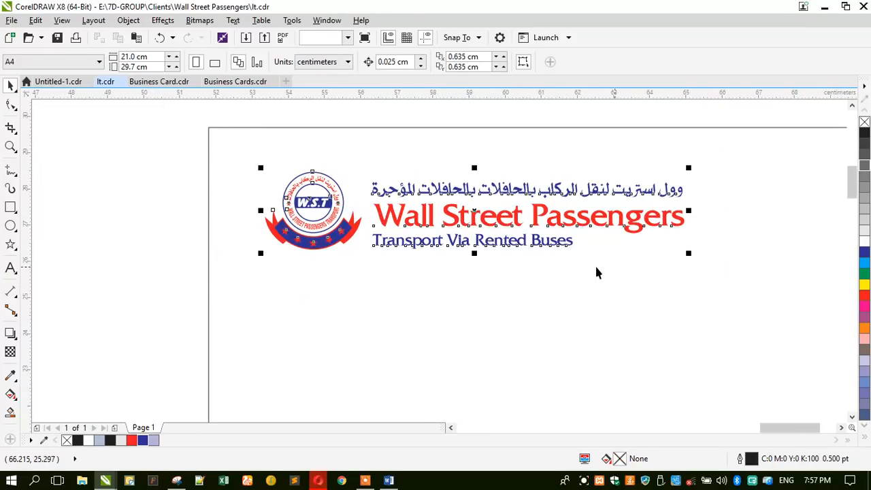
{"action": "scroll", "coordinate": [362, 198], "scroll_direction": "down", "scroll_amount": 2}
{"action": "key", "text": "ctrl+g"}
{"action": "left_click_drag", "start_coordinate": [343, 221], "coordinate": [338, 222]}
{"action": "left_click", "coordinate": [257, 231]}
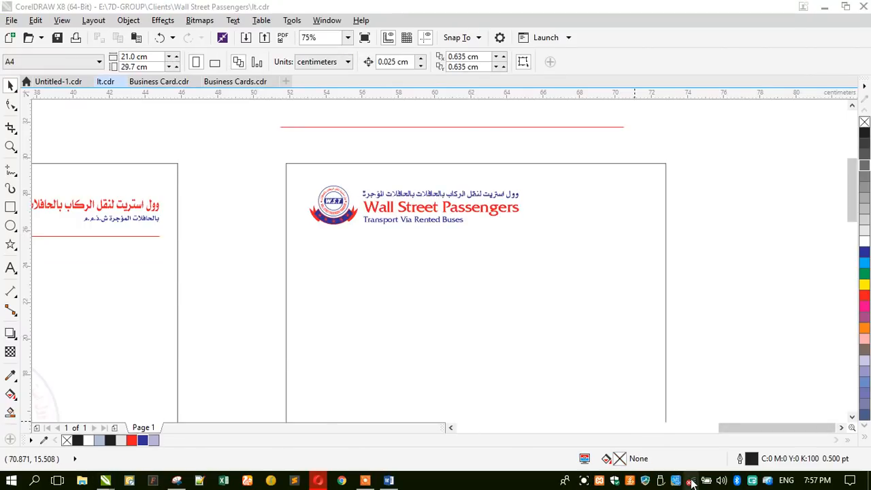
{"action": "left_click", "coordinate": [691, 481]}
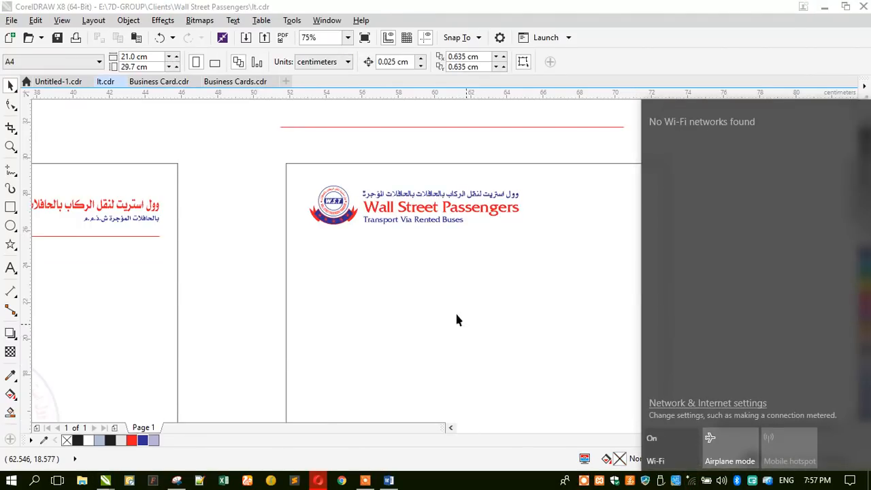
{"action": "left_click", "coordinate": [288, 256]}
{"action": "left_click", "coordinate": [423, 233]}
Step: Bring both footer contact blocks from the existing color letterhead to the empty area above the new page's red line
{"action": "scroll", "coordinate": [436, 218], "scroll_direction": "down", "scroll_amount": 2}
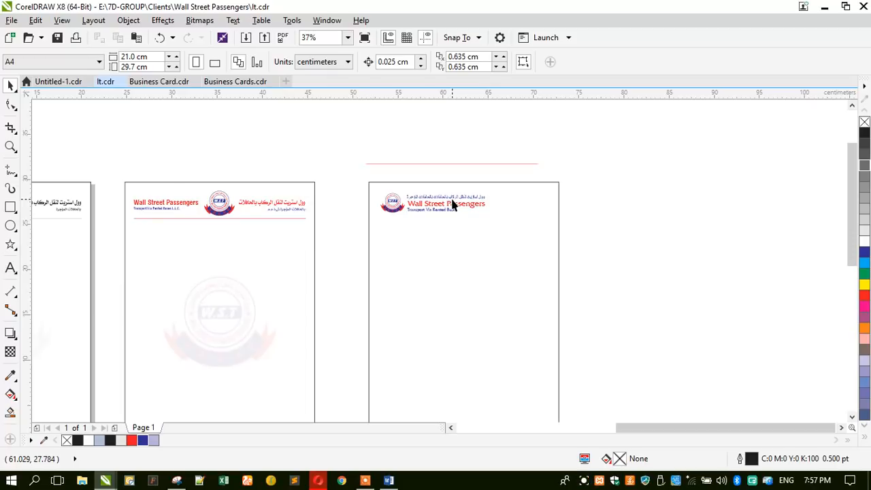
{"action": "left_click", "coordinate": [434, 261]}
{"action": "left_click", "coordinate": [350, 233]}
{"action": "scroll", "coordinate": [407, 233], "scroll_direction": "down", "scroll_amount": 2}
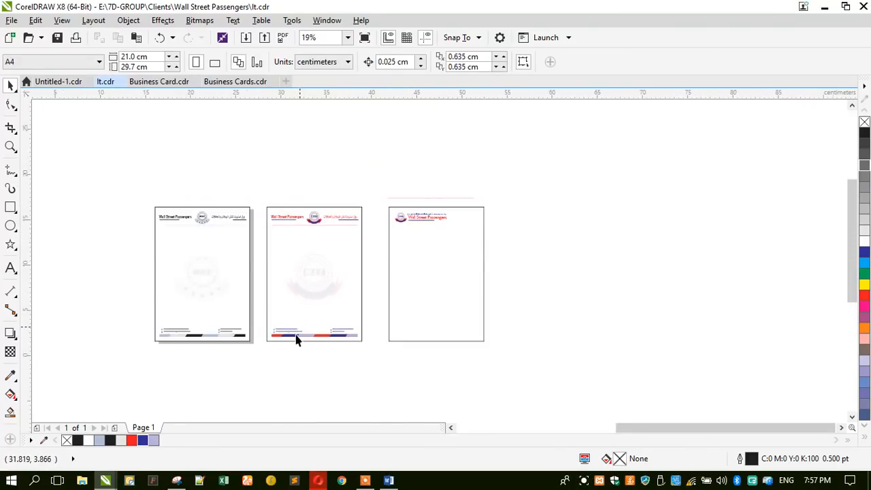
{"action": "scroll", "coordinate": [295, 337], "scroll_direction": "up", "scroll_amount": 4}
{"action": "left_click_drag", "start_coordinate": [383, 358], "coordinate": [553, 361]}
{"action": "scroll", "coordinate": [338, 316], "scroll_direction": "down", "scroll_amount": 3}
{"action": "left_click_drag", "start_coordinate": [316, 325], "coordinate": [474, 182]}
{"action": "scroll", "coordinate": [474, 183], "scroll_direction": "up", "scroll_amount": 2}
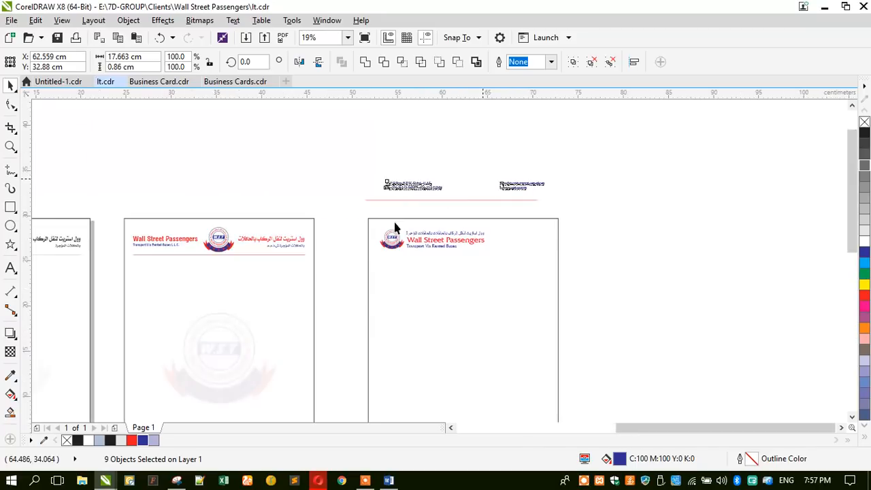
Step: Pull the translucent overlay off the color letterhead's watermark and center its logo horizontally on the new letterhead page
{"action": "left_click", "coordinate": [237, 316]}
{"action": "left_click_drag", "start_coordinate": [225, 319], "coordinate": [702, 306]}
{"action": "left_click", "coordinate": [202, 322]}
{"action": "left_click", "coordinate": [464, 329], "text": "shift"}
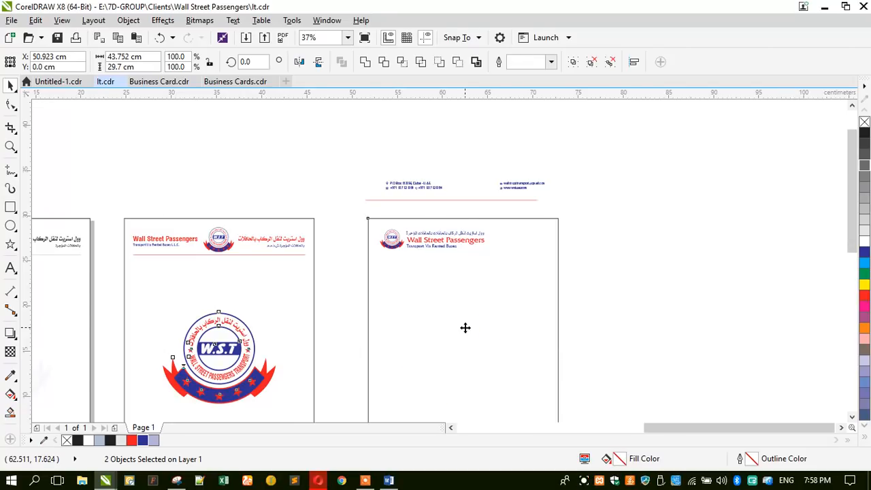
{"action": "key", "text": "c"}
Step: Try to place the old translucent overlay rectangle back over the logo on the new page
{"action": "left_click", "coordinate": [707, 328]}
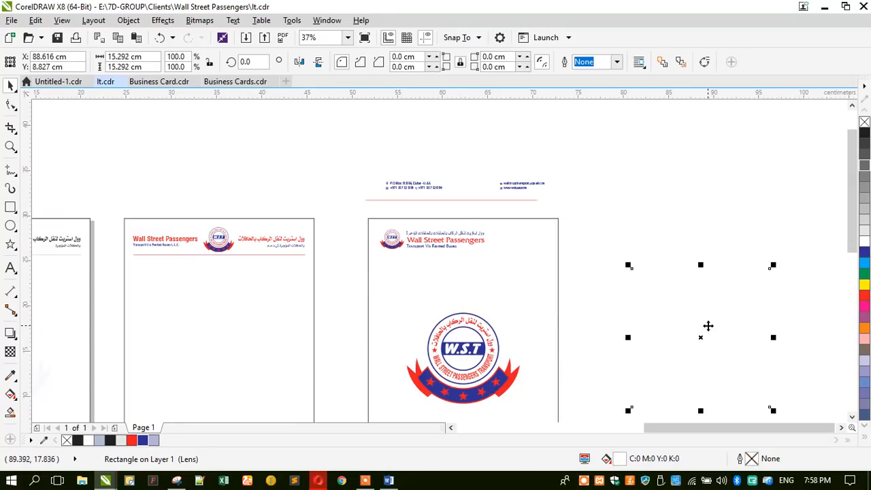
{"action": "left_click_drag", "start_coordinate": [703, 324], "coordinate": [466, 344]}
{"action": "left_click", "coordinate": [449, 347]}
{"action": "scroll", "coordinate": [428, 272], "scroll_direction": "down", "scroll_amount": 2}
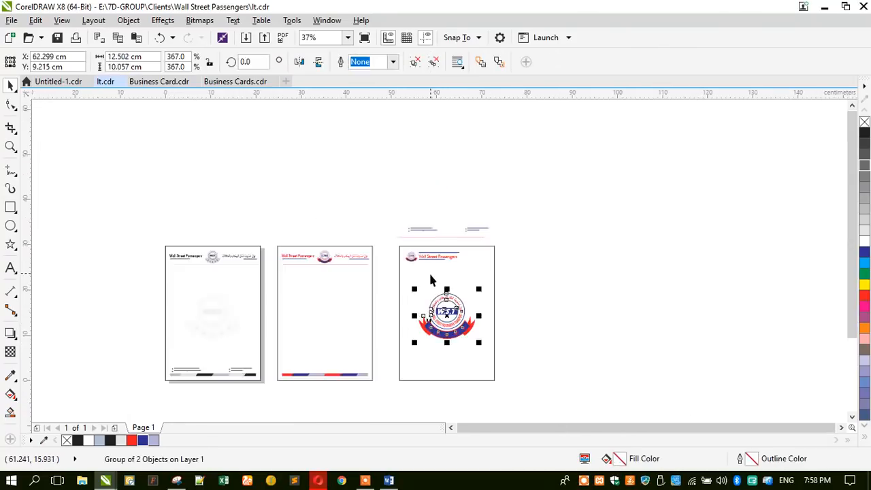
{"action": "scroll", "coordinate": [429, 335], "scroll_direction": "up", "scroll_amount": 2}
{"action": "left_click", "coordinate": [327, 295]}
Step: Cover the new page's large logo with a white, outline-free rectangle about 14.4 cm wide and 12.2 cm high
{"action": "scroll", "coordinate": [439, 292], "scroll_direction": "up", "scroll_amount": 2}
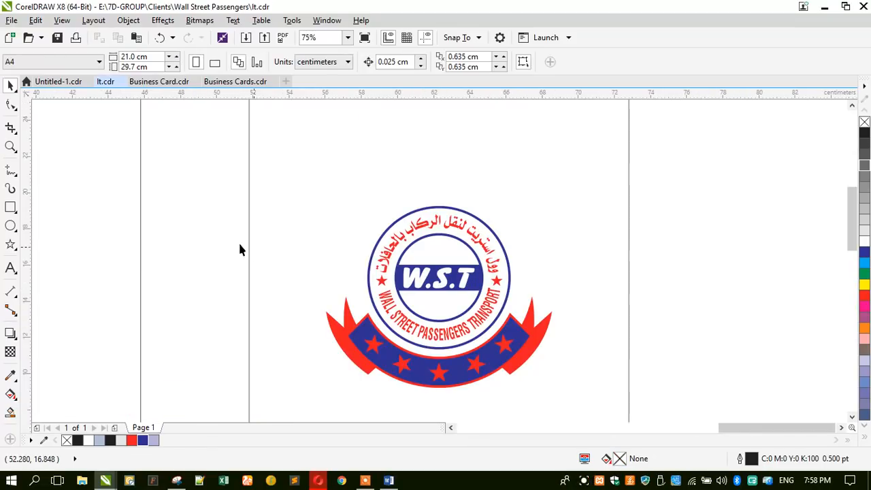
{"action": "left_click_drag", "start_coordinate": [305, 191], "coordinate": [568, 412]}
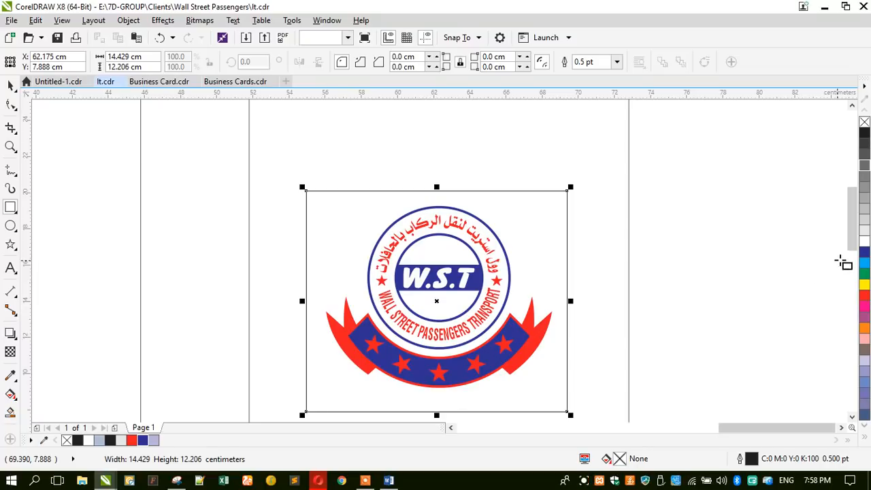
{"action": "left_click", "coordinate": [864, 241]}
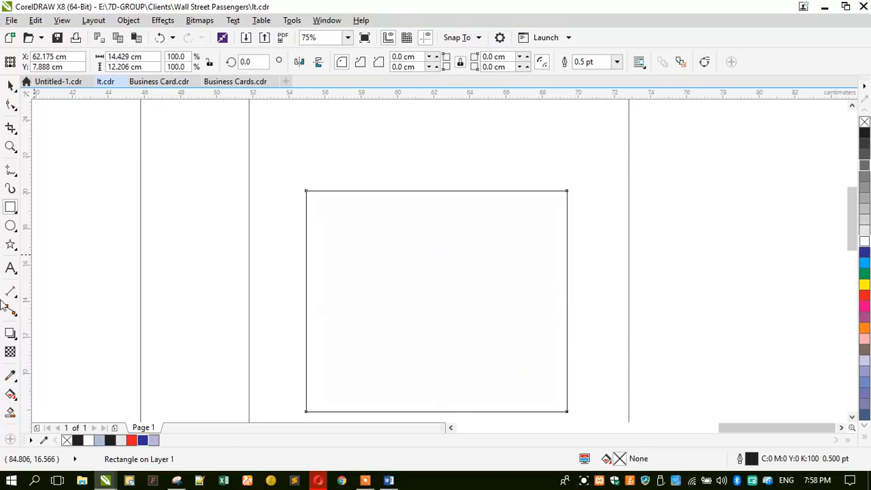
{"action": "right_click", "coordinate": [864, 122]}
Step: Apply a uniform transparency of 10 to the white rectangle so the logo shows as a watermark
{"action": "left_click", "coordinate": [10, 351]}
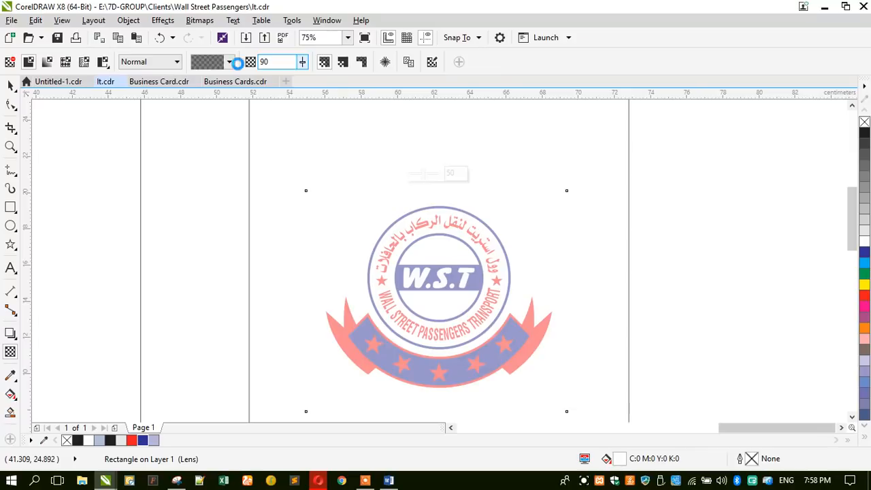
{"action": "left_click", "coordinate": [264, 62]}
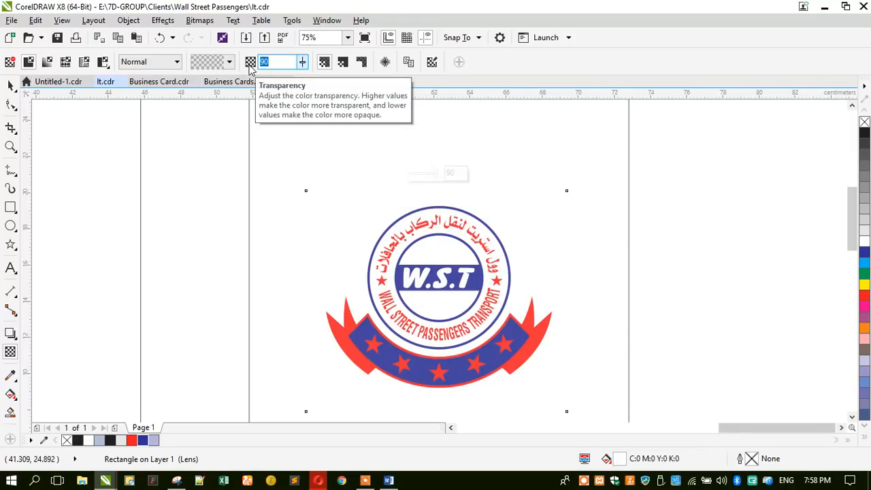
{"action": "type", "text": "8"}
{"action": "key", "text": "Return"}
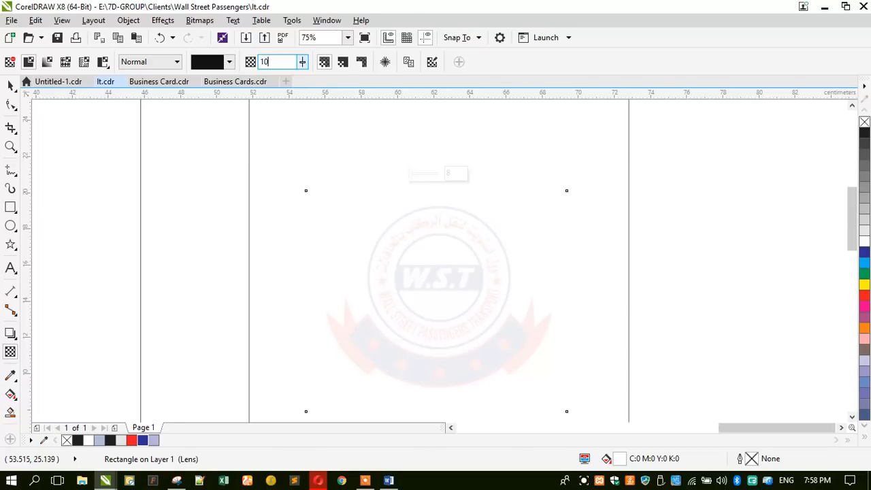
Step: Center the watermark logo and its overlay rectangle horizontally on the new page and move both slightly lower
{"action": "left_click", "coordinate": [10, 85]}
{"action": "scroll", "coordinate": [563, 240], "scroll_direction": "down", "scroll_amount": 2}
{"action": "left_click_drag", "start_coordinate": [589, 190], "coordinate": [334, 330]}
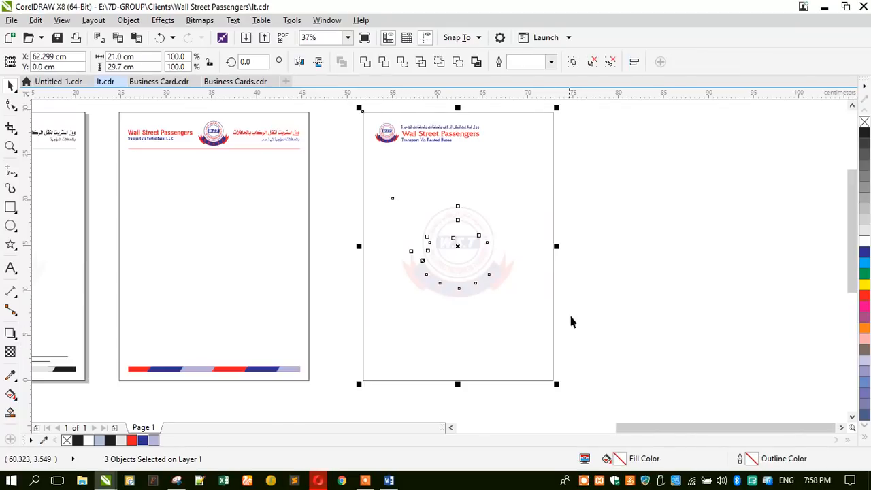
{"action": "left_click", "coordinate": [618, 207]}
{"action": "left_click_drag", "start_coordinate": [620, 169], "coordinate": [397, 307]}
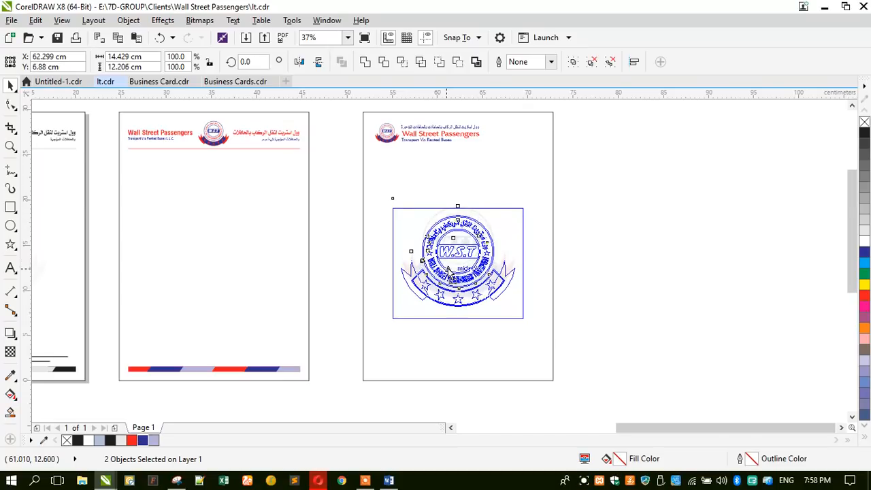
{"action": "left_click", "coordinate": [567, 288]}
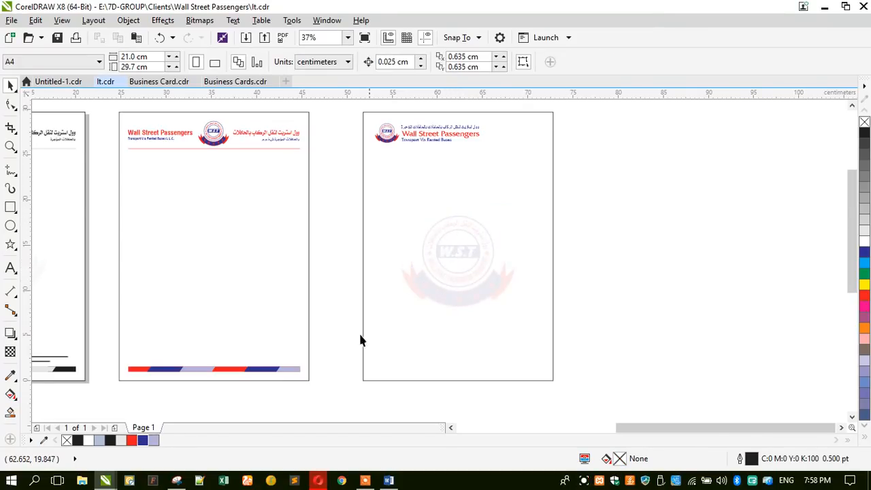
Step: Copy the striped color bar from the color letterhead to the new page and align it with the page's lower-right corner
{"action": "left_click_drag", "start_coordinate": [161, 368], "coordinate": [109, 346]}
{"action": "left_click_drag", "start_coordinate": [150, 368], "coordinate": [382, 366]}
{"action": "left_click", "coordinate": [379, 340], "text": "shift"}
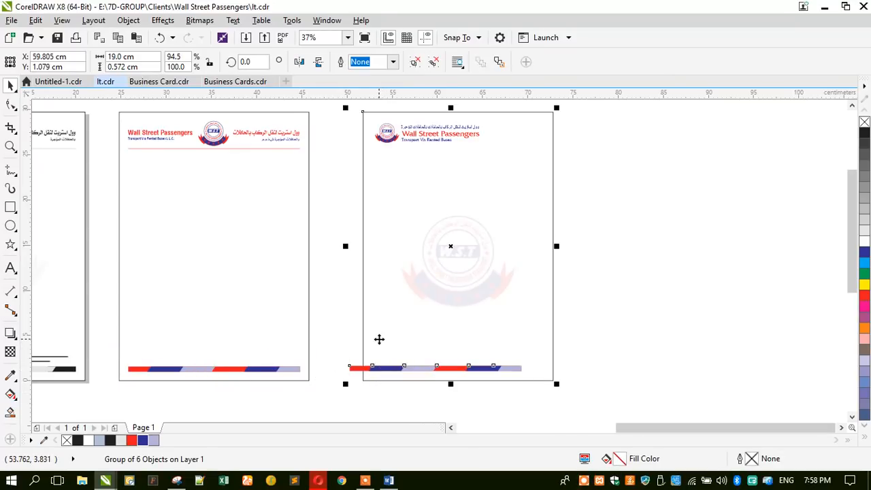
{"action": "key", "text": "b"}
{"action": "left_click", "coordinate": [399, 388]}
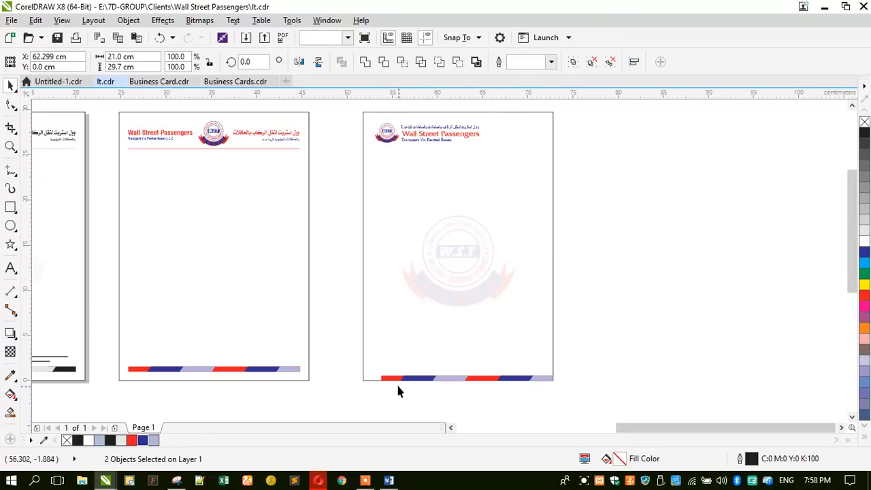
Step: Stretch the striped bar to the page's full 21 cm width and reduce its height to 0.286 cm
{"action": "left_click", "coordinate": [379, 378]}
{"action": "left_click_drag", "start_coordinate": [379, 378], "coordinate": [361, 379]}
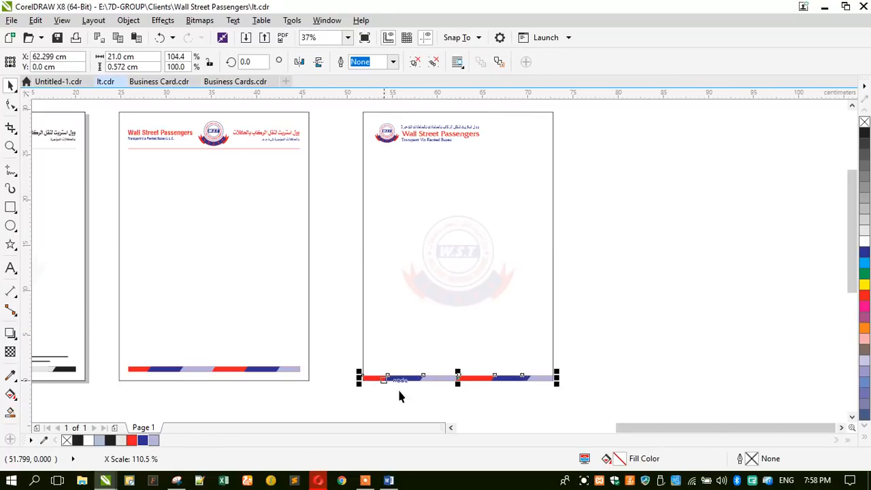
{"action": "scroll", "coordinate": [467, 383], "scroll_direction": "up", "scroll_amount": 5}
{"action": "left_click_drag", "start_coordinate": [448, 334], "coordinate": [446, 351]}
{"action": "scroll", "coordinate": [445, 354], "scroll_direction": "down", "scroll_amount": 4}
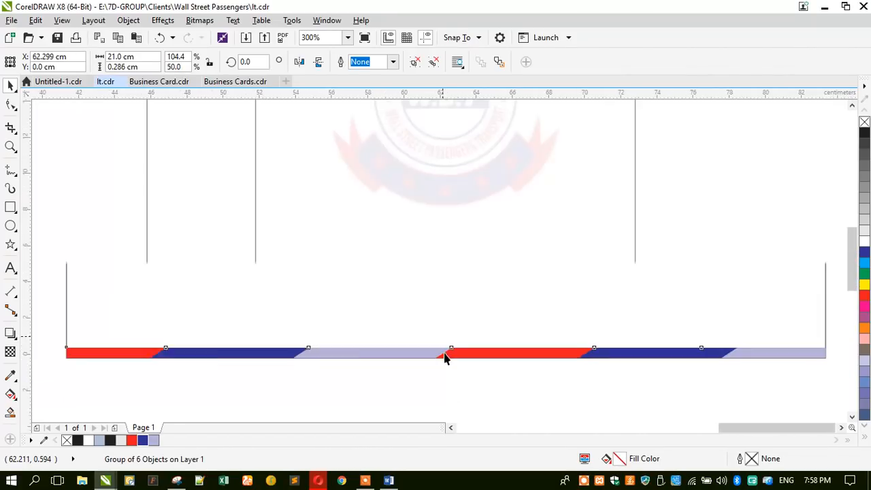
{"action": "left_click", "coordinate": [326, 315]}
{"action": "scroll", "coordinate": [324, 316], "scroll_direction": "down", "scroll_amount": 2}
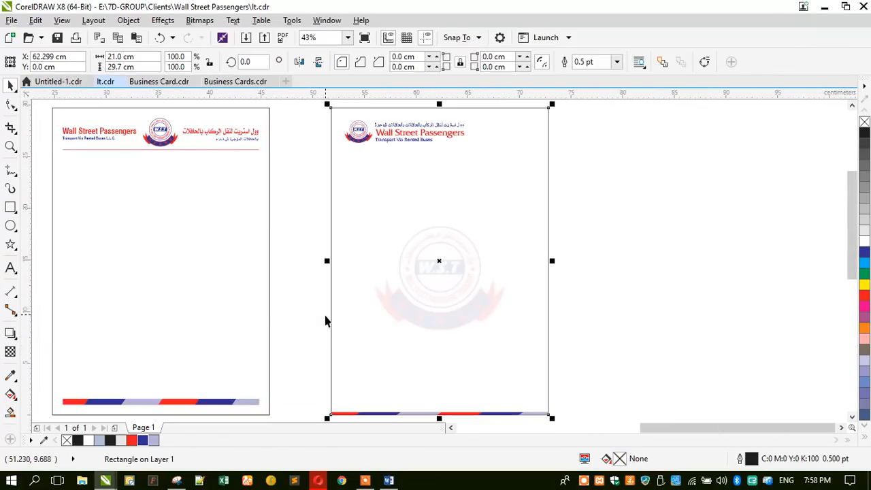
{"action": "left_click", "coordinate": [302, 311]}
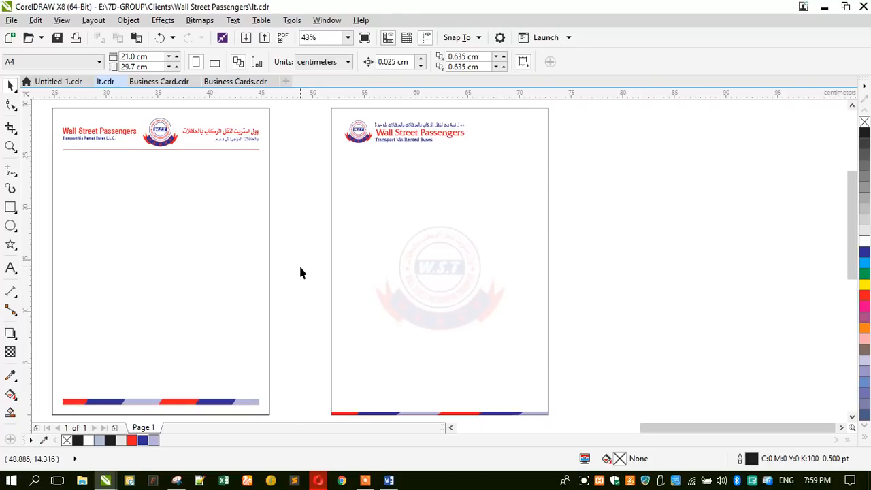
Step: Delete the desk telephone icon in front of the first phone number in the contact block above the new page
{"action": "scroll", "coordinate": [284, 266], "scroll_direction": "down", "scroll_amount": 1}
{"action": "scroll", "coordinate": [354, 142], "scroll_direction": "up", "scroll_amount": 2}
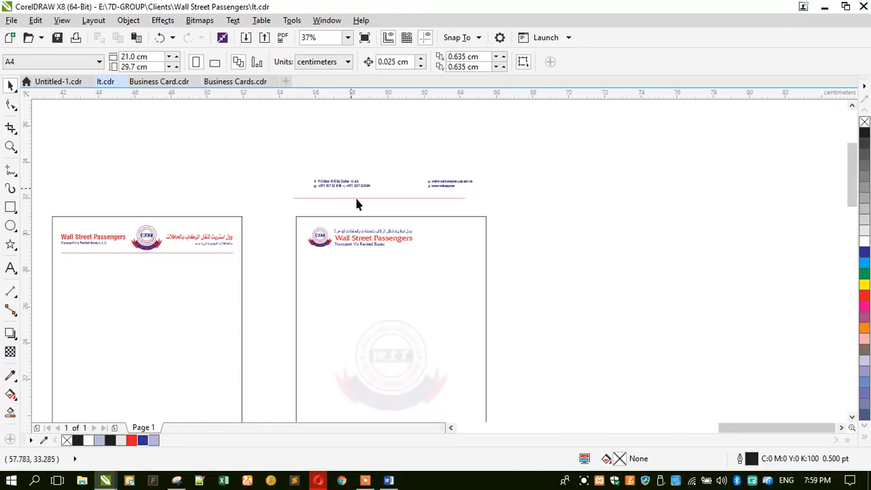
{"action": "scroll", "coordinate": [448, 179], "scroll_direction": "up", "scroll_amount": 1}
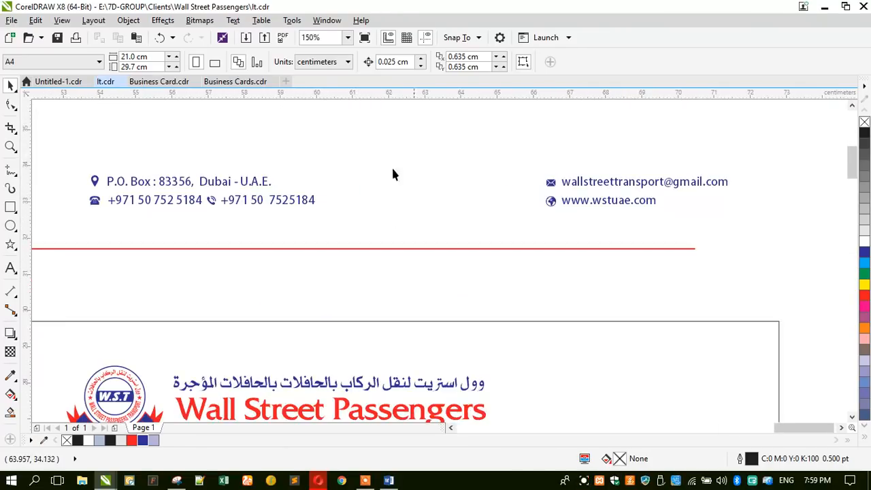
{"action": "left_click", "coordinate": [211, 203]}
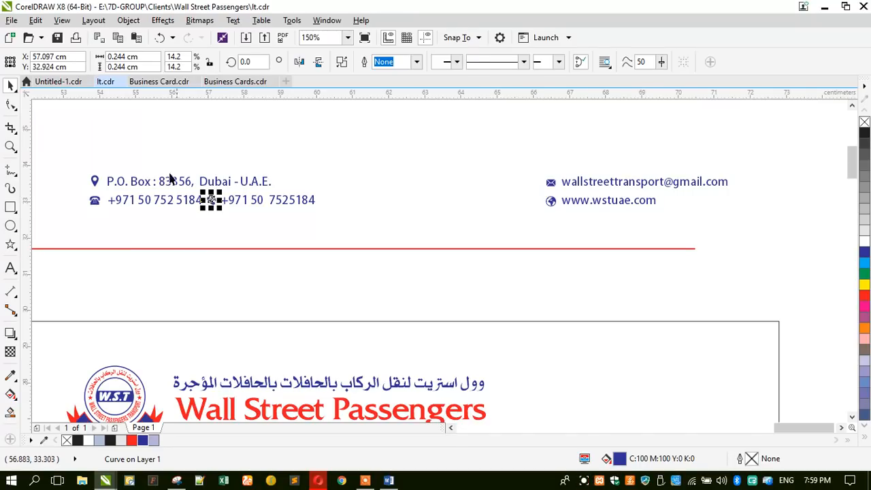
{"action": "left_click", "coordinate": [181, 224]}
{"action": "scroll", "coordinate": [204, 202], "scroll_direction": "up", "scroll_amount": 2}
{"action": "scroll", "coordinate": [200, 203], "scroll_direction": "down", "scroll_amount": 2}
{"action": "scroll", "coordinate": [199, 203], "scroll_direction": "up", "scroll_amount": 2}
{"action": "left_click", "coordinate": [171, 211]}
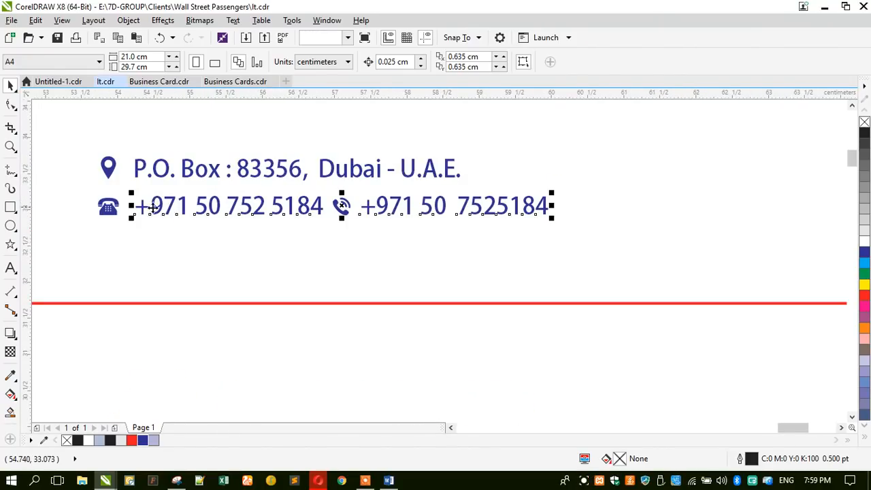
{"action": "left_click", "coordinate": [120, 205]}
{"action": "left_click", "coordinate": [112, 212]}
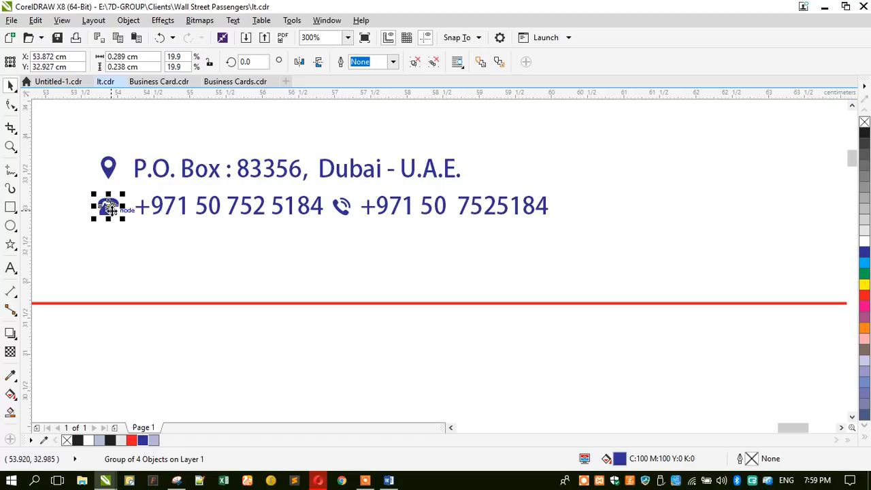
{"action": "key", "text": "Delete"}
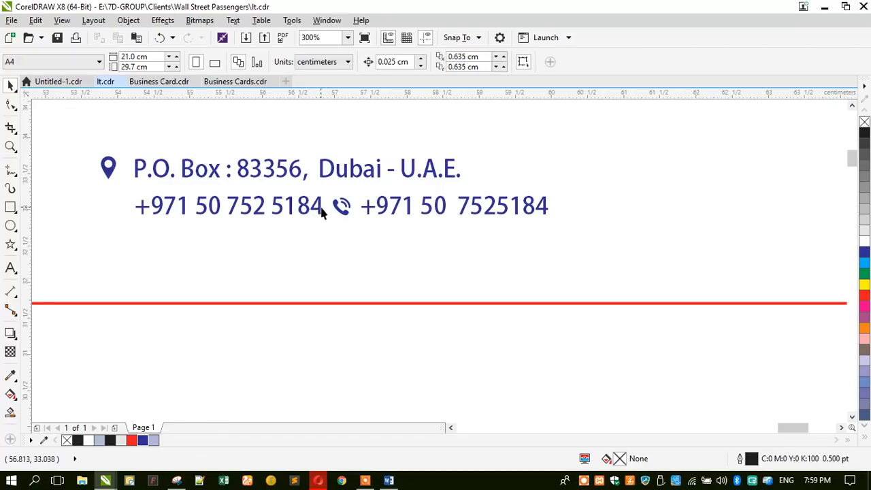
Step: Replace the gap between the two phone numbers with a line break so each number has its own line
{"action": "left_click", "coordinate": [366, 212]}
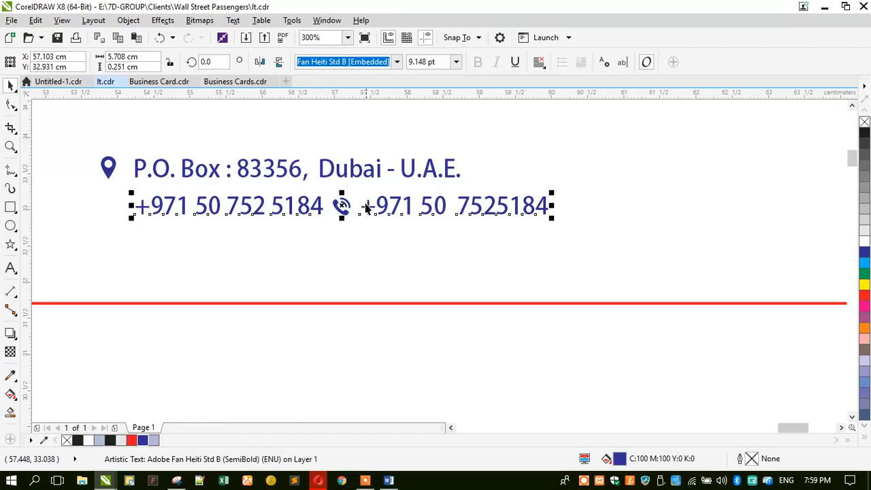
{"action": "double_click", "coordinate": [323, 205]}
{"action": "left_click_drag", "start_coordinate": [323, 205], "coordinate": [358, 207]}
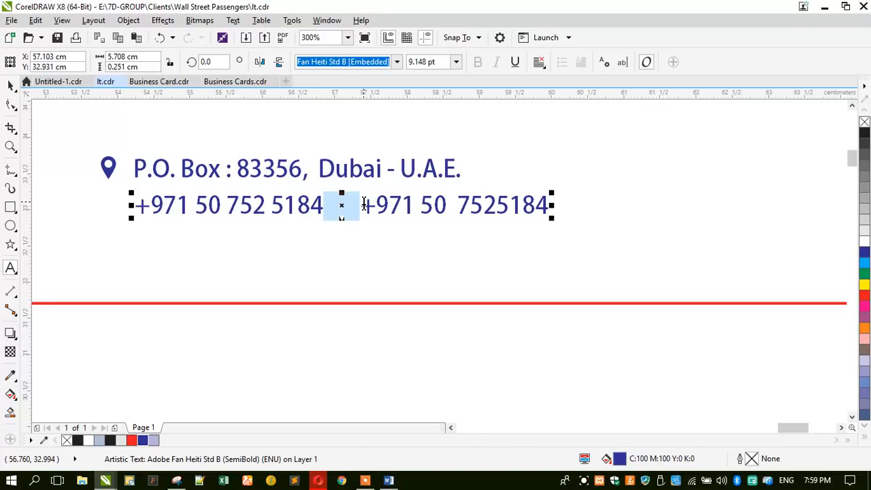
{"action": "key", "text": "Return"}
Step: Replace the last digits of the second phone number with the new number, spaced like the first one
{"action": "left_click_drag", "start_coordinate": [213, 234], "coordinate": [347, 236]}
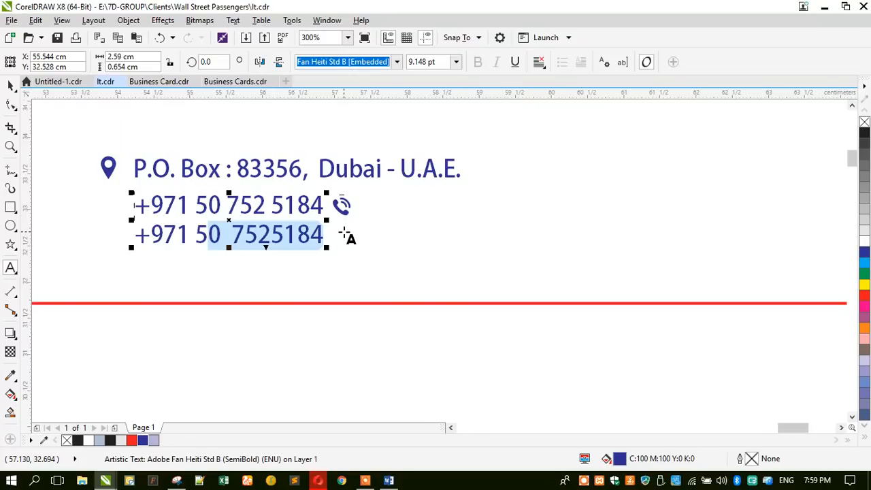
{"action": "key", "text": "Delete"}
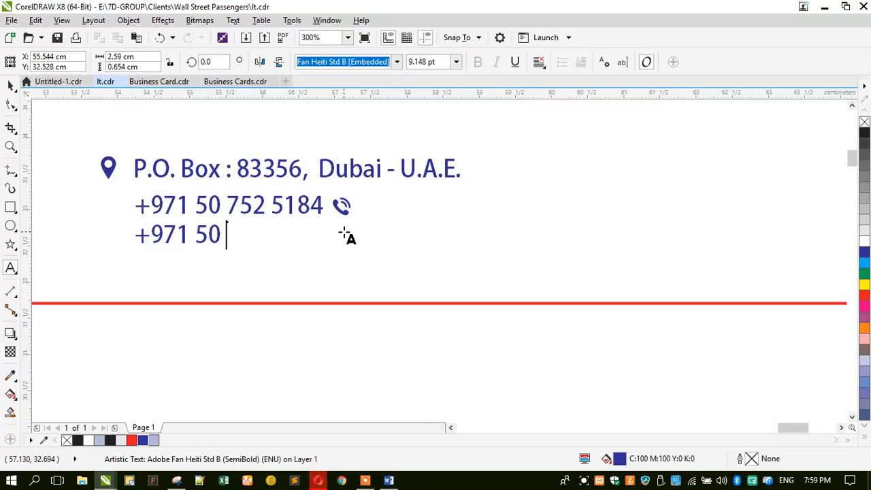
{"action": "type", "text": "56694"}
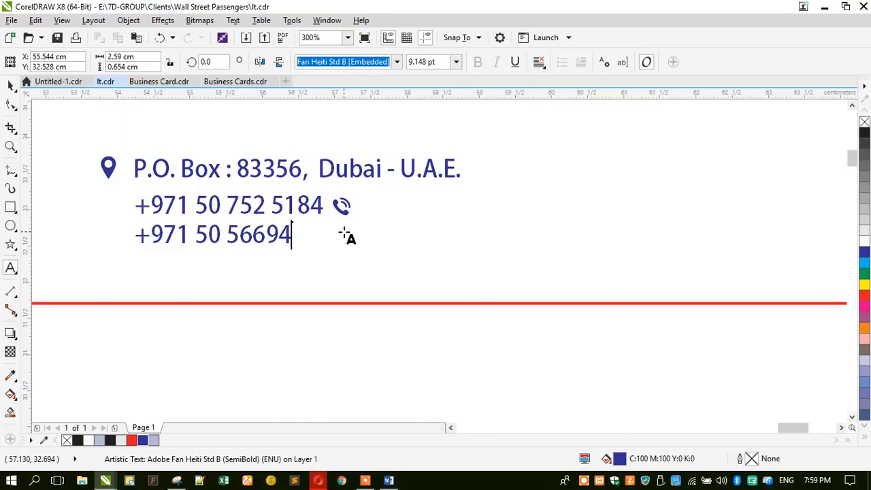
{"action": "type", "text": "39"}
{"action": "left_click", "coordinate": [266, 231]}
Step: Move the phone number text beside the handset icon and place a copy of the icon before the second number
{"action": "left_click", "coordinate": [10, 85]}
{"action": "left_click_drag", "start_coordinate": [202, 213], "coordinate": [429, 220]}
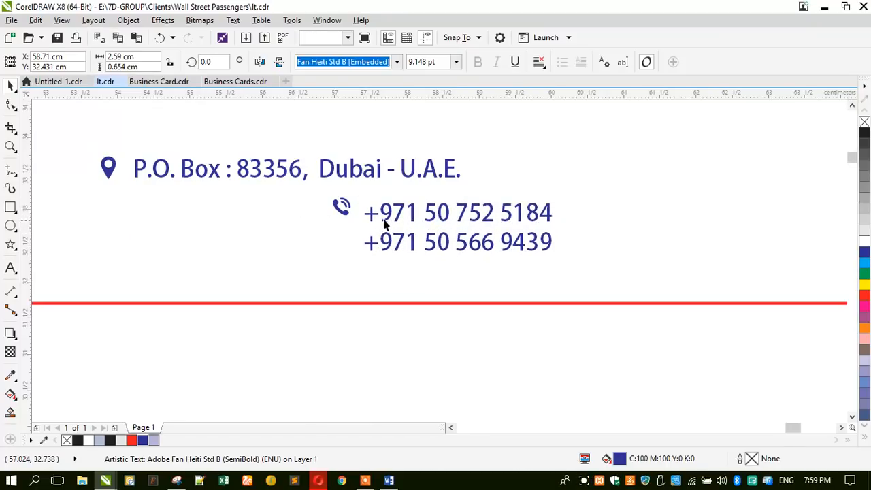
{"action": "scroll", "coordinate": [384, 226], "scroll_direction": "up", "scroll_amount": 1}
{"action": "left_click", "coordinate": [303, 197]}
{"action": "left_click_drag", "start_coordinate": [303, 207], "coordinate": [307, 276]}
{"action": "scroll", "coordinate": [294, 187], "scroll_direction": "down", "scroll_amount": 1}
{"action": "left_click", "coordinate": [292, 182]}
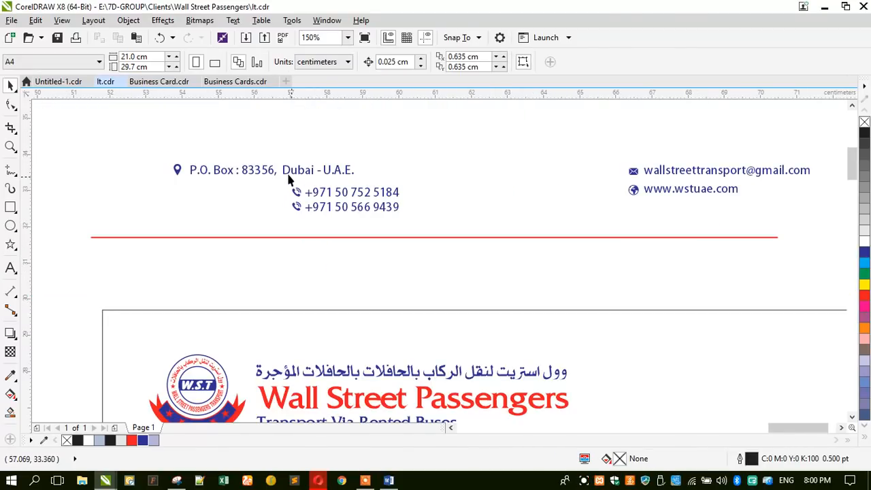
Step: Scale the logo and header text group down slightly and move it closer to the new page's left edge
{"action": "scroll", "coordinate": [296, 178], "scroll_direction": "down", "scroll_amount": 2}
{"action": "scroll", "coordinate": [434, 273], "scroll_direction": "up", "scroll_amount": 1}
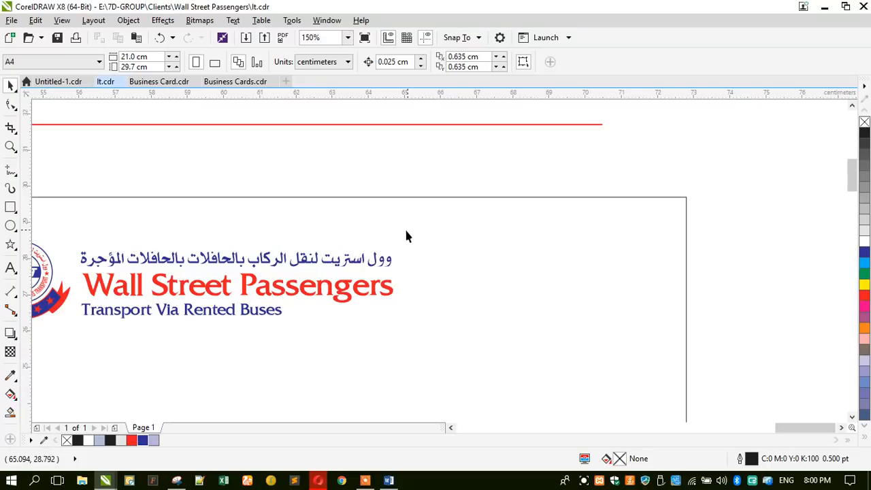
{"action": "scroll", "coordinate": [406, 236], "scroll_direction": "down", "scroll_amount": 1}
{"action": "scroll", "coordinate": [140, 311], "scroll_direction": "up", "scroll_amount": 1}
{"action": "left_click", "coordinate": [509, 284]}
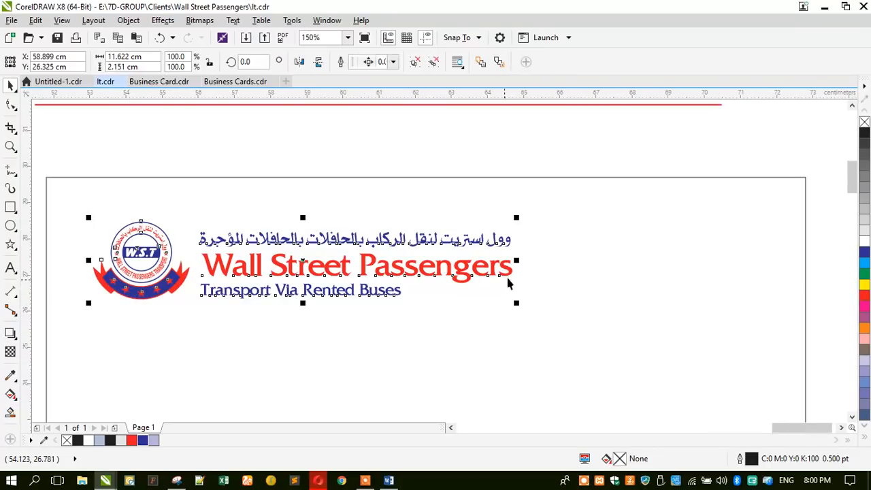
{"action": "left_click_drag", "start_coordinate": [517, 217], "coordinate": [499, 211]}
{"action": "left_click_drag", "start_coordinate": [127, 251], "coordinate": [111, 249]}
{"action": "left_click", "coordinate": [115, 176]}
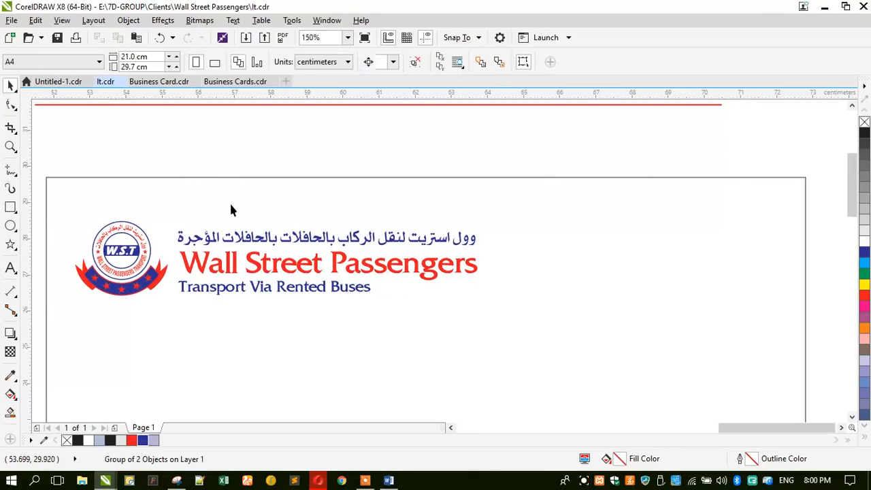
{"action": "scroll", "coordinate": [252, 218], "scroll_direction": "down", "scroll_amount": 2}
{"action": "scroll", "coordinate": [320, 189], "scroll_direction": "up", "scroll_amount": 1}
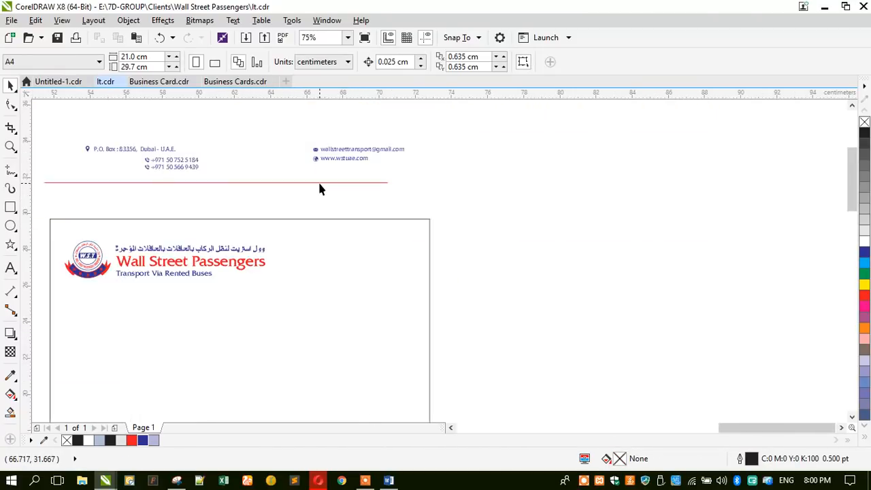
Step: Delete the red line below the contact details and move the address with its pin icon directly above the two phone numbers
{"action": "left_click", "coordinate": [78, 183]}
{"action": "key", "text": "Delete"}
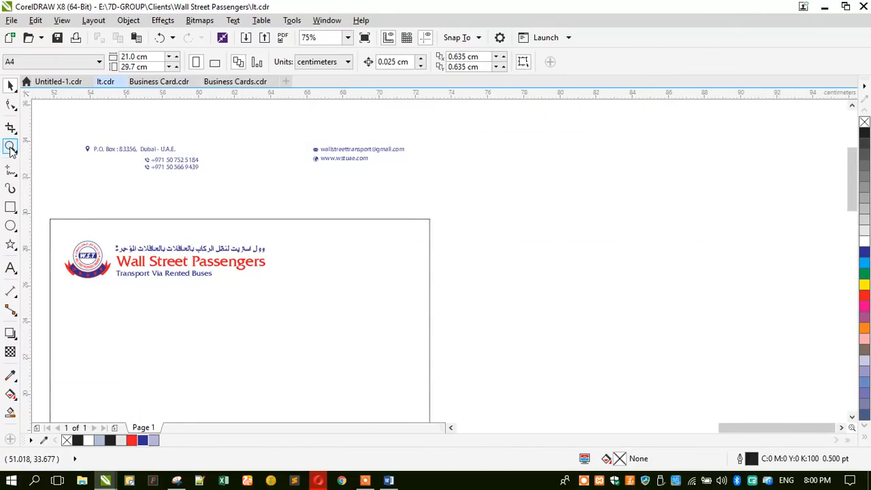
{"action": "left_click", "coordinate": [10, 146]}
{"action": "left_click_drag", "start_coordinate": [67, 137], "coordinate": [441, 185]}
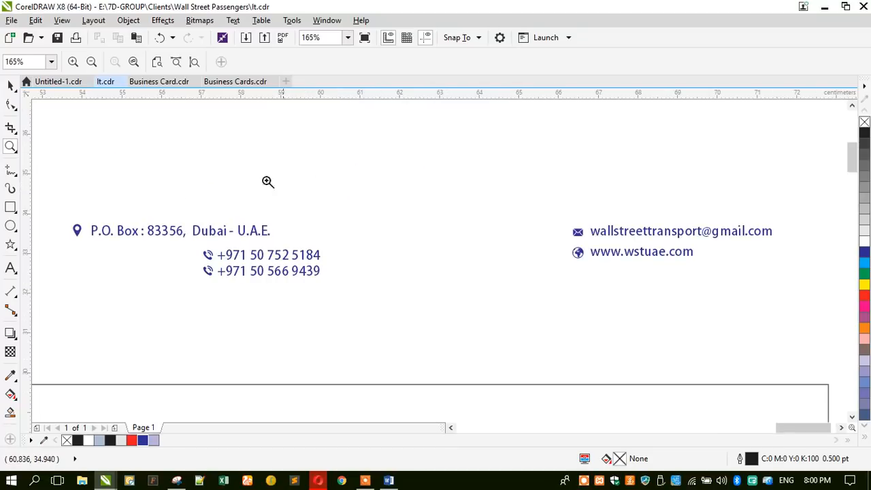
{"action": "key", "text": "space"}
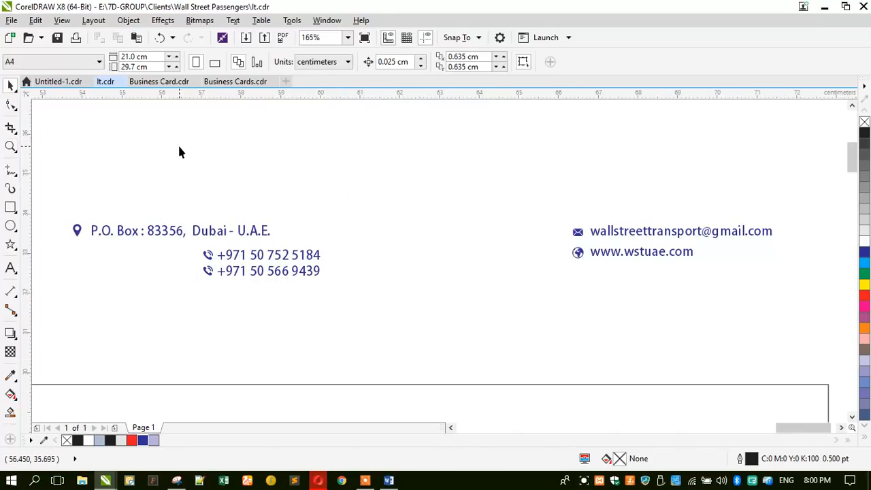
{"action": "left_click", "coordinate": [194, 230]}
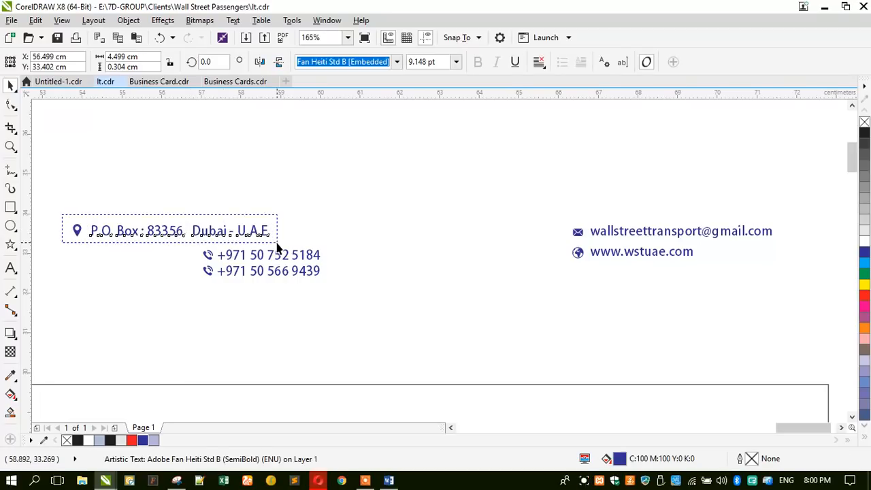
{"action": "left_click", "coordinate": [76, 230], "text": "shift"}
{"action": "left_click_drag", "start_coordinate": [253, 233], "coordinate": [386, 246]}
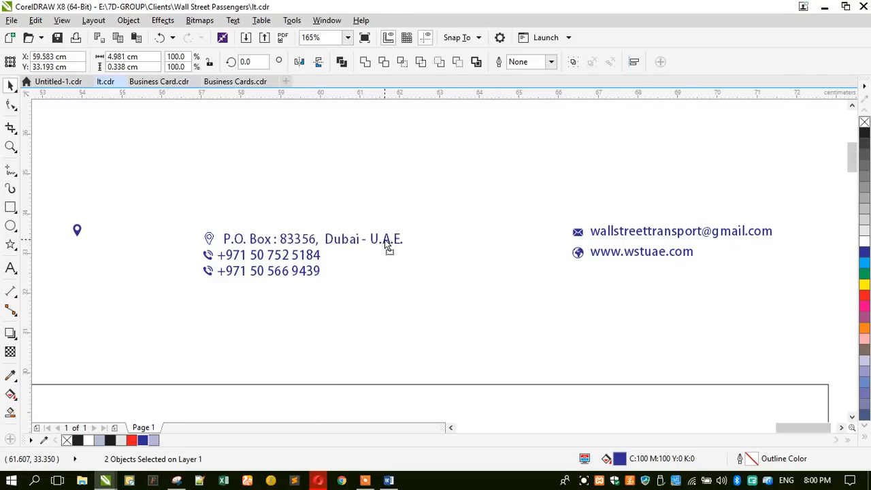
{"action": "left_click", "coordinate": [466, 229]}
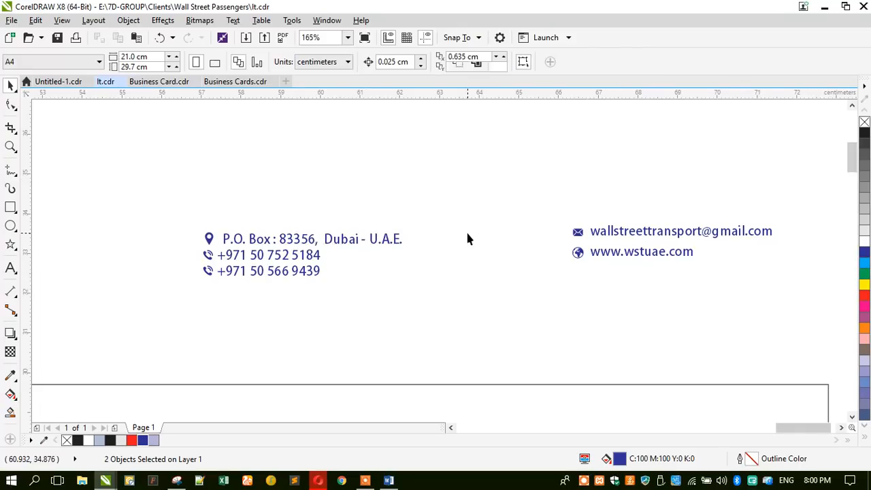
Step: Move the email and website lines with their icons directly below the second phone number
{"action": "left_click", "coordinate": [603, 234]}
{"action": "left_click_drag", "start_coordinate": [579, 254], "coordinate": [775, 282]}
{"action": "left_click_drag", "start_coordinate": [666, 240], "coordinate": [296, 297]}
{"action": "left_click", "coordinate": [146, 264]}
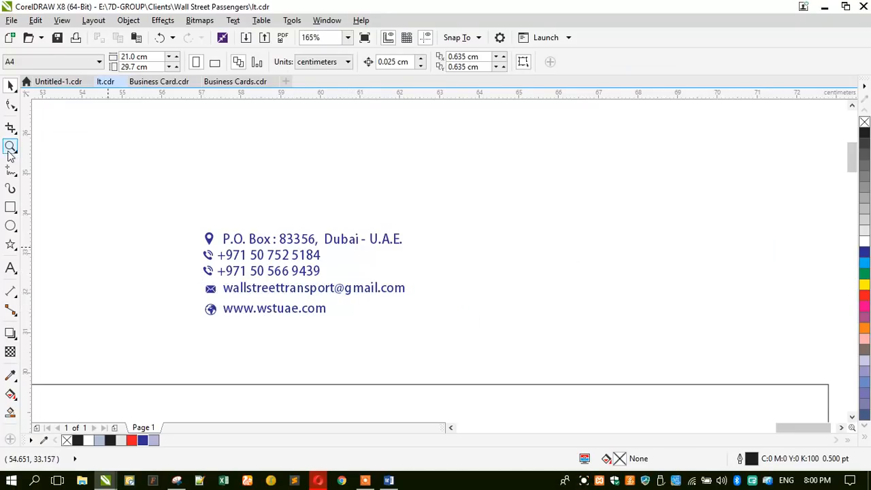
Step: Combine the address, phone number, email and website texts into a single text object
{"action": "left_click_drag", "start_coordinate": [166, 215], "coordinate": [463, 343]}
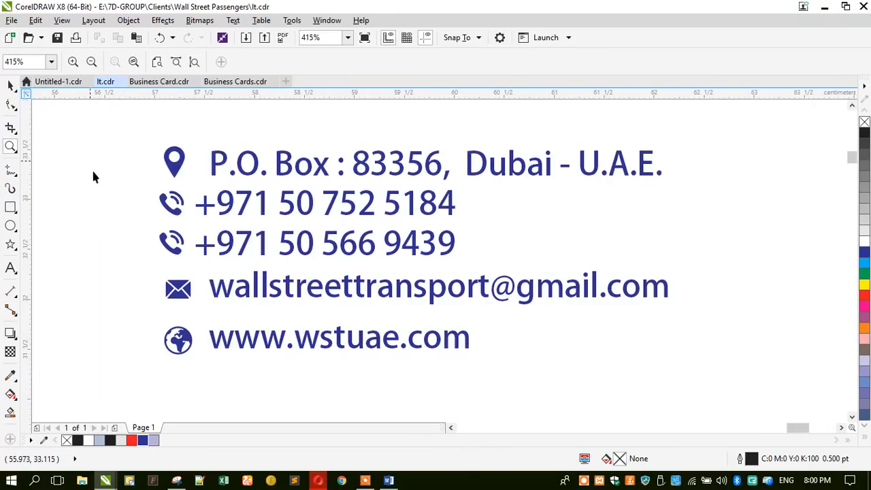
{"action": "key", "text": "space"}
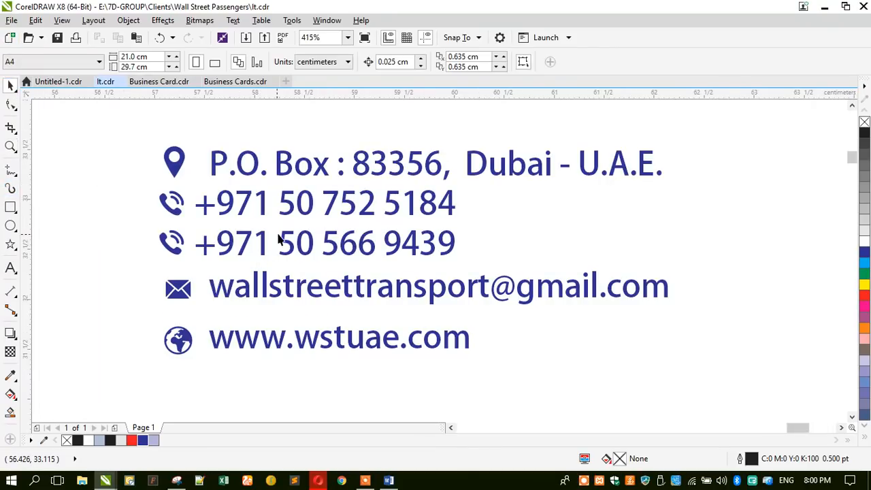
{"action": "left_click", "coordinate": [282, 182]}
{"action": "left_click", "coordinate": [299, 236], "text": "shift"}
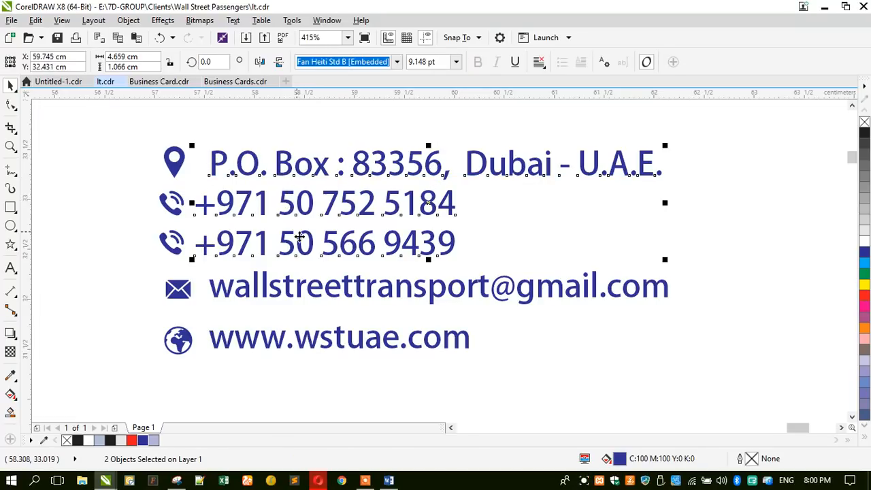
{"action": "left_click", "coordinate": [287, 286], "text": "shift"}
{"action": "left_click", "coordinate": [275, 334], "text": "shift"}
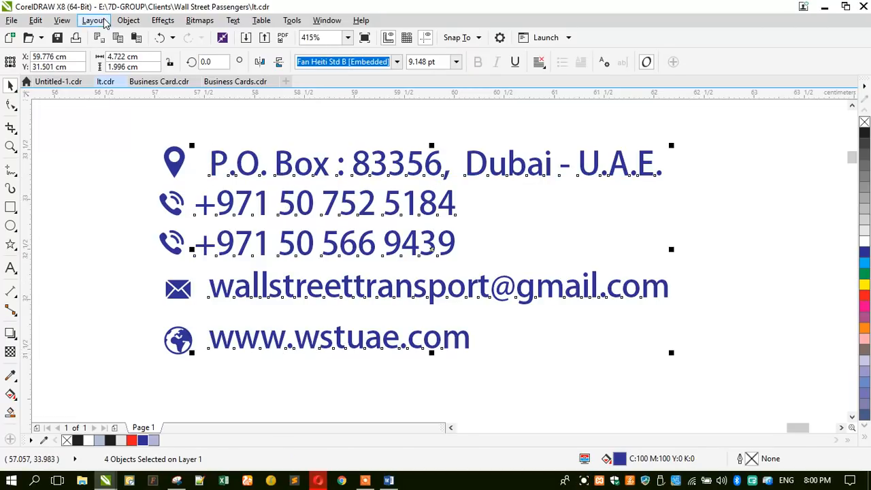
{"action": "left_click", "coordinate": [128, 21]}
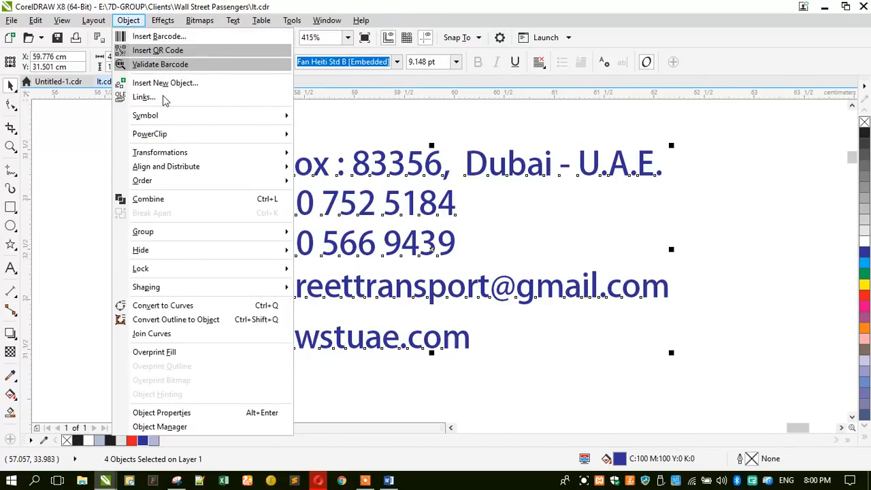
{"action": "left_click", "coordinate": [161, 198]}
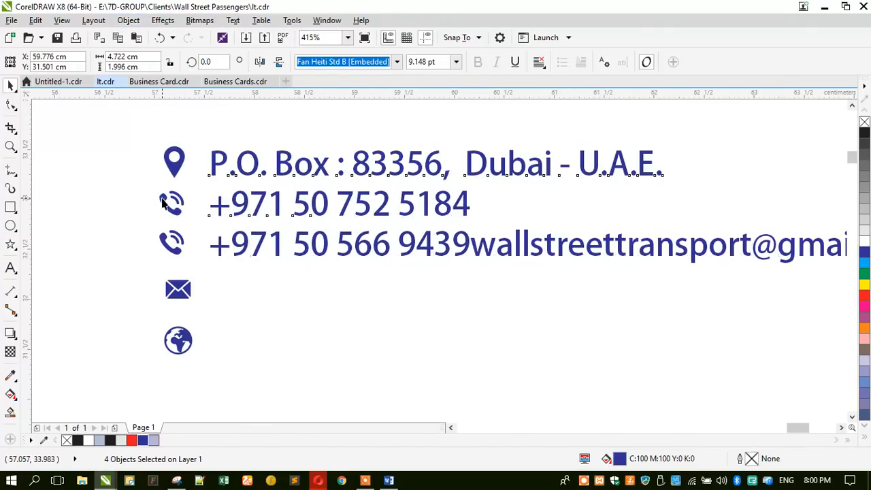
Step: Break the combined text so the email and website each start a new line, and undo the email's automatic hyperlink formatting
{"action": "double_click", "coordinate": [464, 248]}
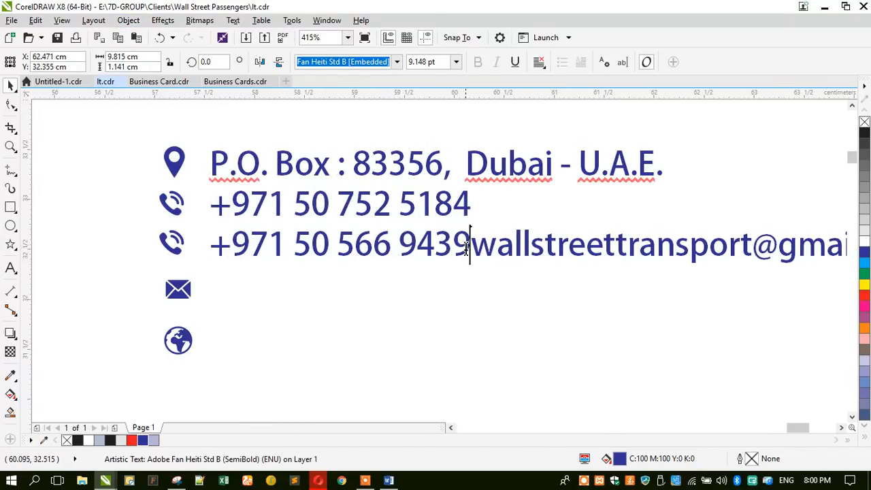
{"action": "key", "text": "Return"}
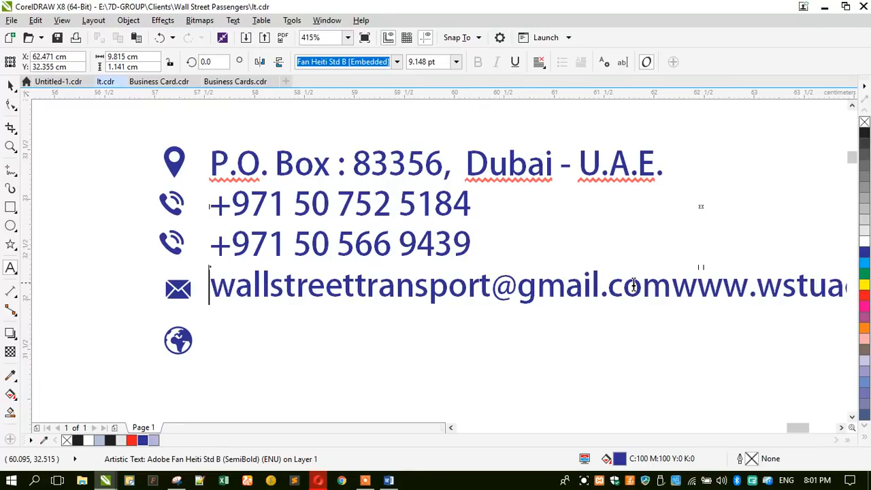
{"action": "key", "text": "Return"}
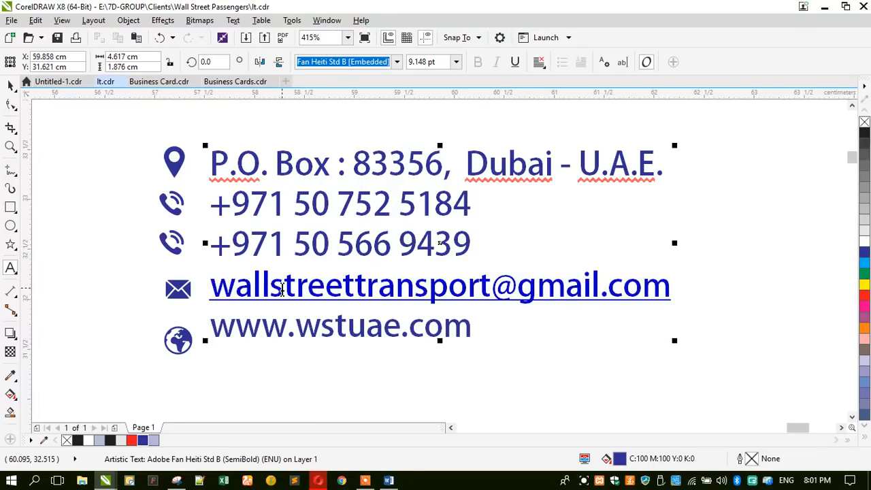
{"action": "key", "text": "ctrl+z"}
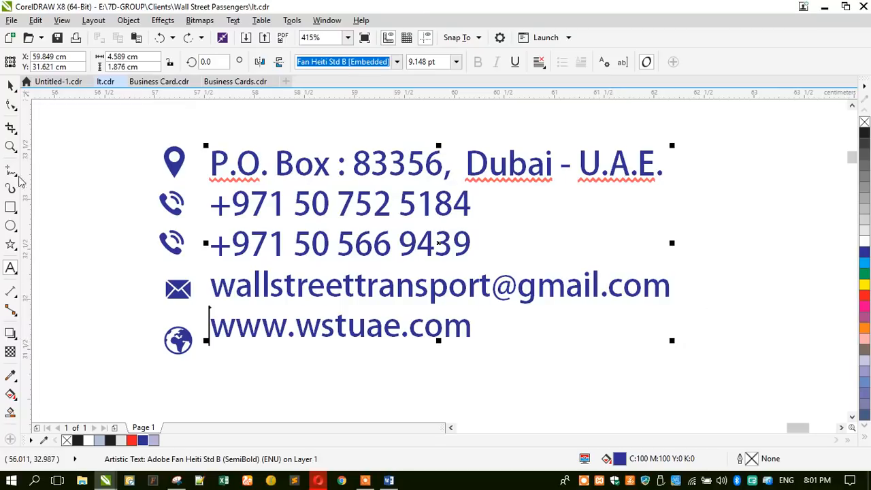
Step: Increase the line spacing of the contact text until the website line sits level with the globe icon
{"action": "left_click", "coordinate": [10, 104]}
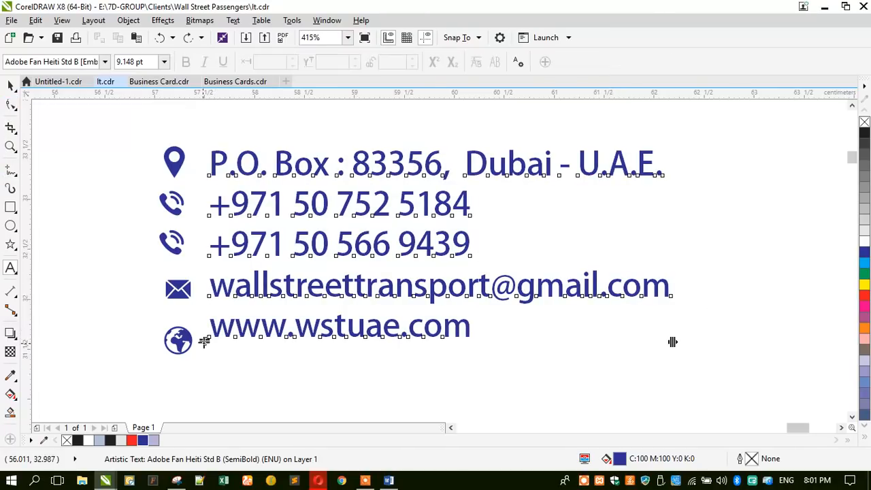
{"action": "left_click_drag", "start_coordinate": [196, 352], "coordinate": [192, 358]}
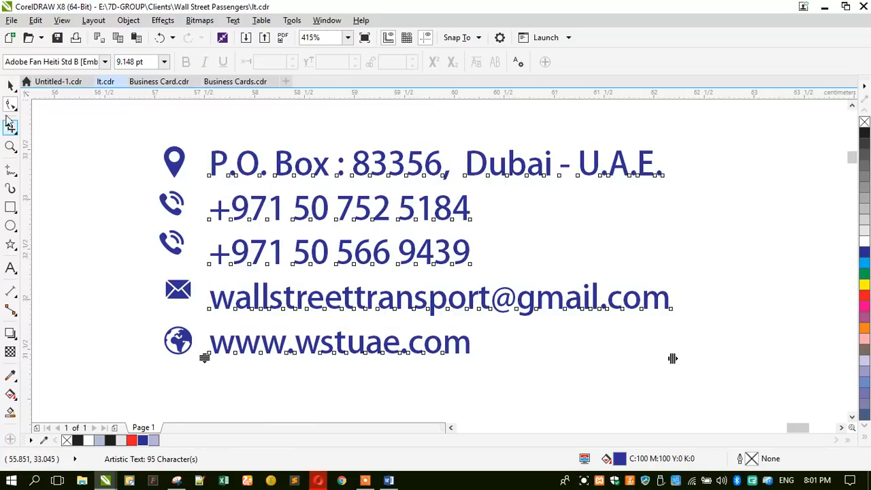
{"action": "left_click", "coordinate": [10, 86]}
{"action": "left_click", "coordinate": [112, 175]}
Step: Centre the five contact icons on one vertical axis and fill them with red
{"action": "scroll", "coordinate": [304, 206], "scroll_direction": "down", "scroll_amount": 3}
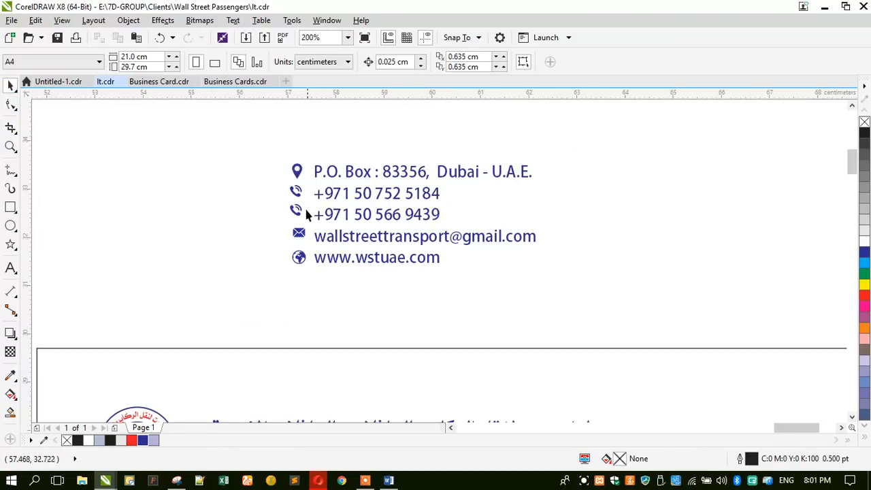
{"action": "scroll", "coordinate": [282, 225], "scroll_direction": "up", "scroll_amount": 3}
{"action": "left_click_drag", "start_coordinate": [239, 111], "coordinate": [314, 340]}
{"action": "key", "text": "c"}
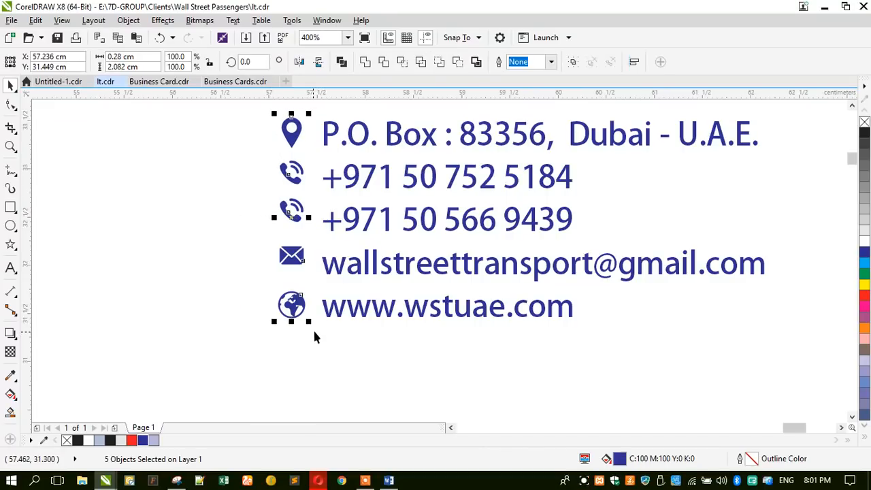
{"action": "left_click", "coordinate": [131, 440]}
{"action": "left_click", "coordinate": [225, 292]}
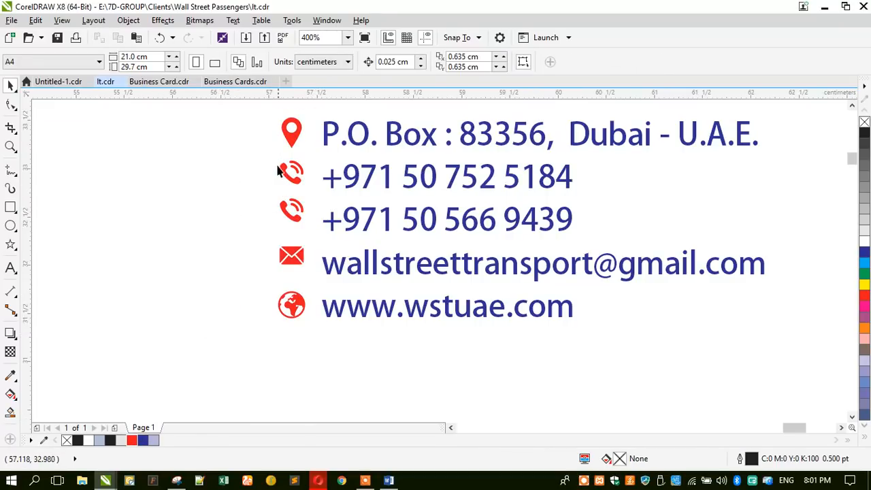
Step: Move the envelope icon and both phone icons down so each lines up with its own text line
{"action": "left_click", "coordinate": [299, 271]}
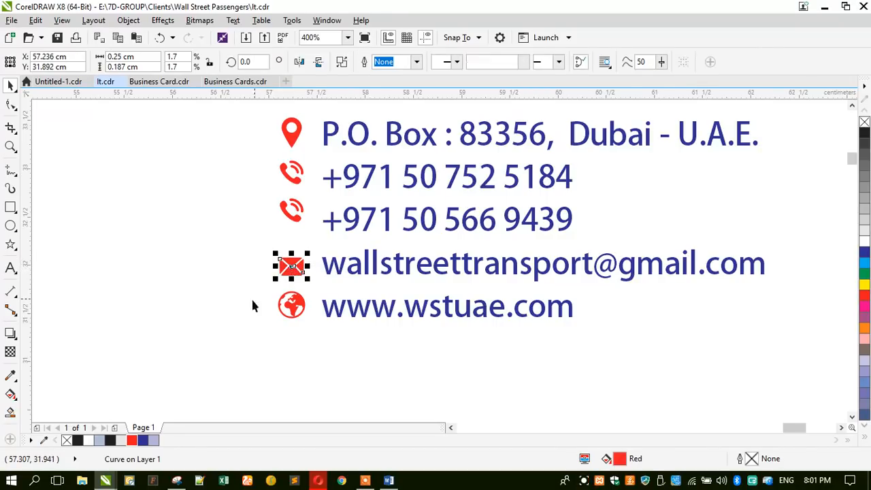
{"action": "scroll", "coordinate": [262, 294], "scroll_direction": "up", "scroll_amount": 1}
{"action": "left_click", "coordinate": [327, 145]}
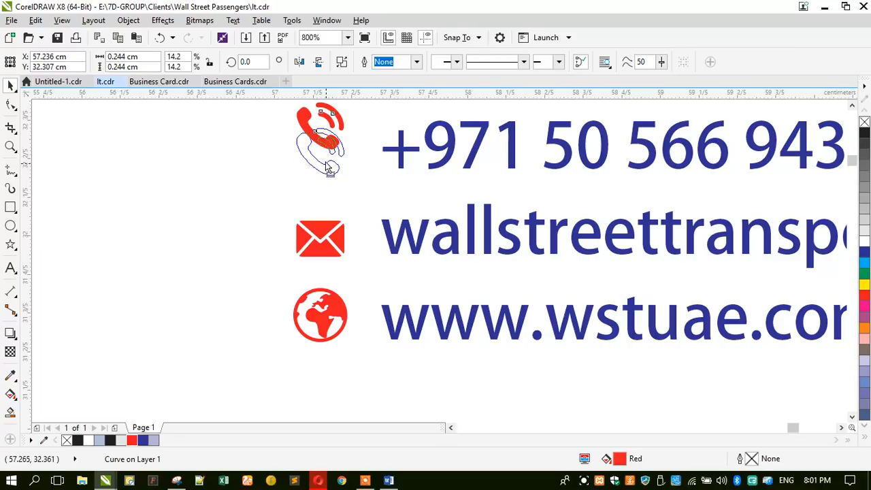
{"action": "scroll", "coordinate": [260, 247], "scroll_direction": "down", "scroll_amount": 1}
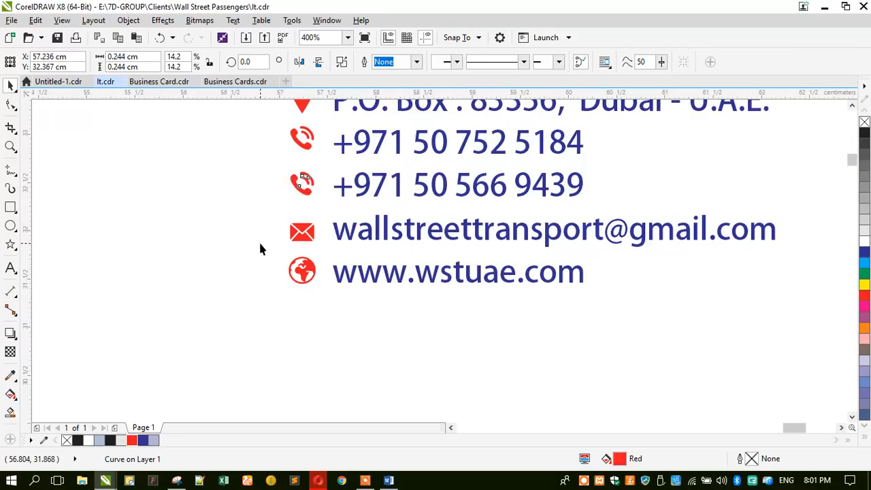
{"action": "left_click", "coordinate": [261, 247]}
{"action": "scroll", "coordinate": [299, 142], "scroll_direction": "up", "scroll_amount": 1}
{"action": "mouse_move", "coordinate": [299, 141]}
{"action": "left_mouse_down"}
{"action": "mouse_move", "coordinate": [289, 144]}
{"action": "mouse_move", "coordinate": [289, 156]}
{"action": "left_mouse_up"}
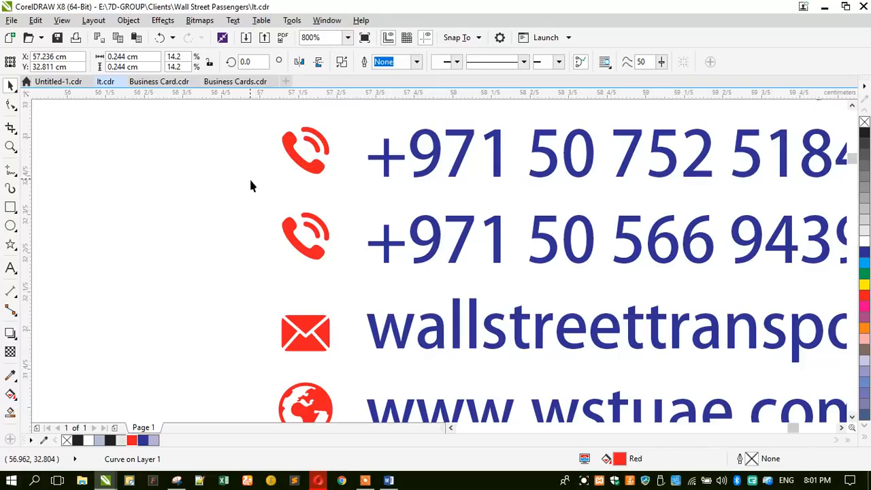
{"action": "left_click", "coordinate": [251, 185]}
{"action": "mouse_move", "coordinate": [468, 455]}
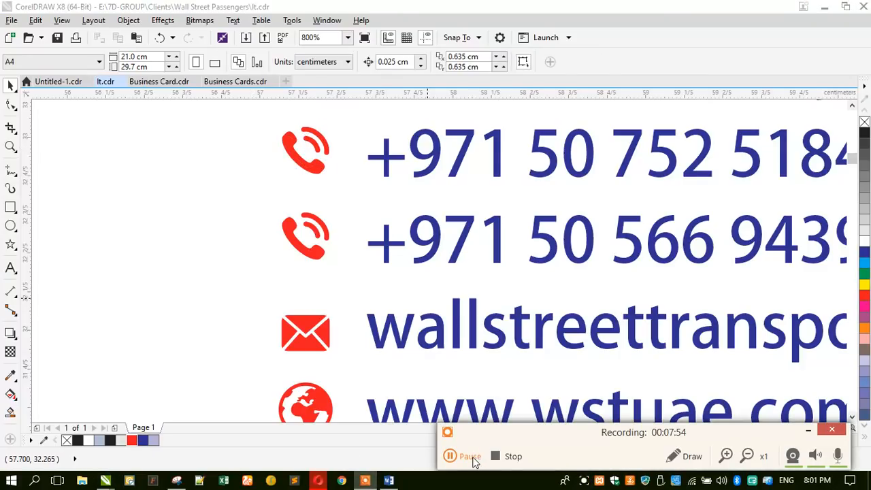
{"action": "left_click", "coordinate": [469, 455]}
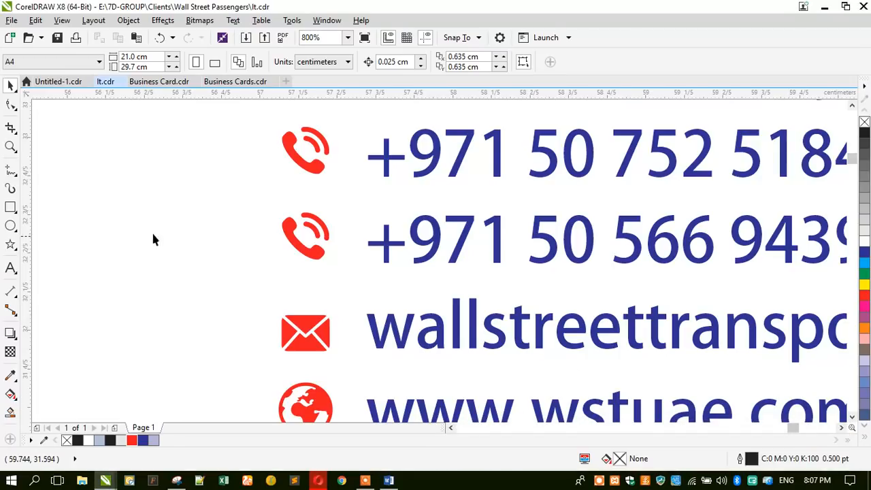
Step: Move the whole contact block with its icons onto the new page, just to the right of the header text
{"action": "left_click", "coordinate": [10, 147]}
{"action": "key", "text": "F3"}
{"action": "key", "text": "F3"}
{"action": "key", "text": "F3"}
{"action": "key", "text": "F3"}
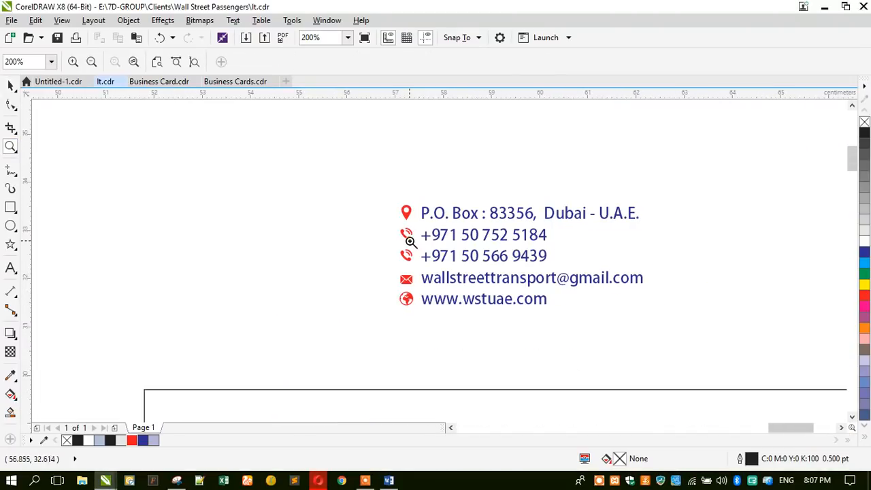
{"action": "left_click_drag", "start_coordinate": [347, 215], "coordinate": [595, 358]}
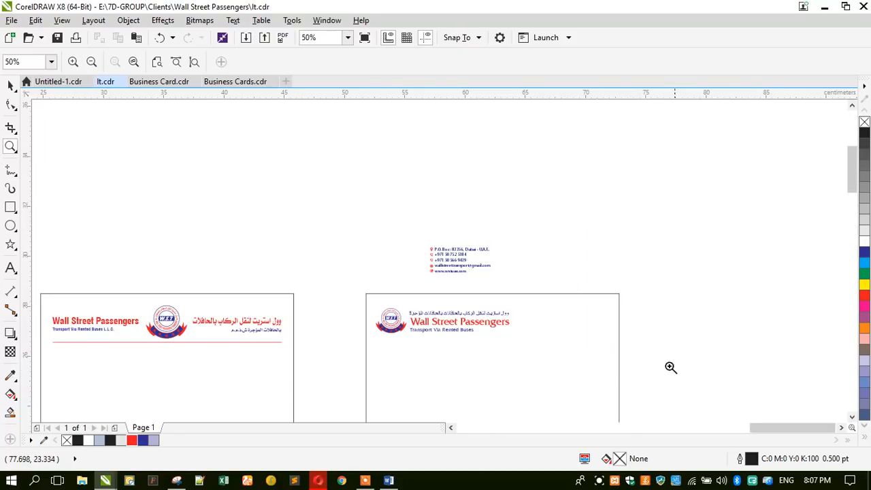
{"action": "left_click", "coordinate": [10, 85]}
{"action": "left_click_drag", "start_coordinate": [240, 156], "coordinate": [406, 239]}
{"action": "left_click_drag", "start_coordinate": [342, 204], "coordinate": [519, 332]}
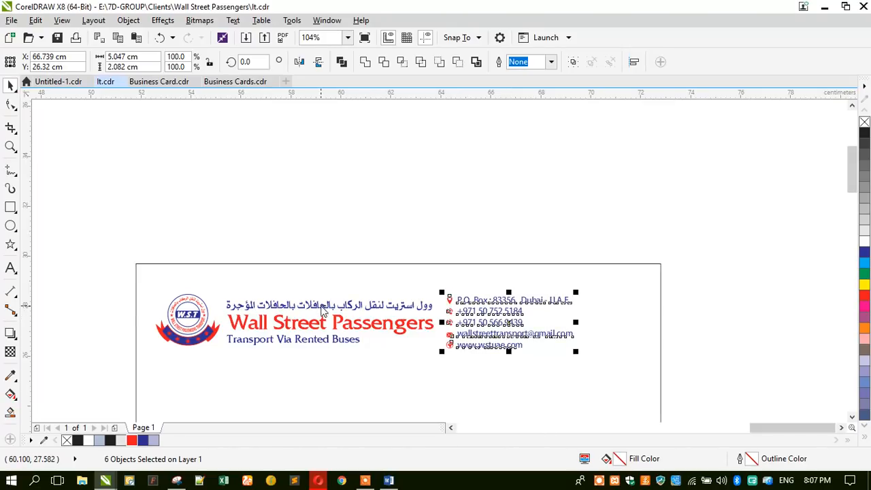
Step: Add horizontal guidelines at the logo's top and bottom edges and move the grouped contact details up to fit between them
{"action": "left_click_drag", "start_coordinate": [221, 95], "coordinate": [284, 295]}
{"action": "left_click_drag", "start_coordinate": [259, 96], "coordinate": [186, 349]}
{"action": "left_click", "coordinate": [453, 305]}
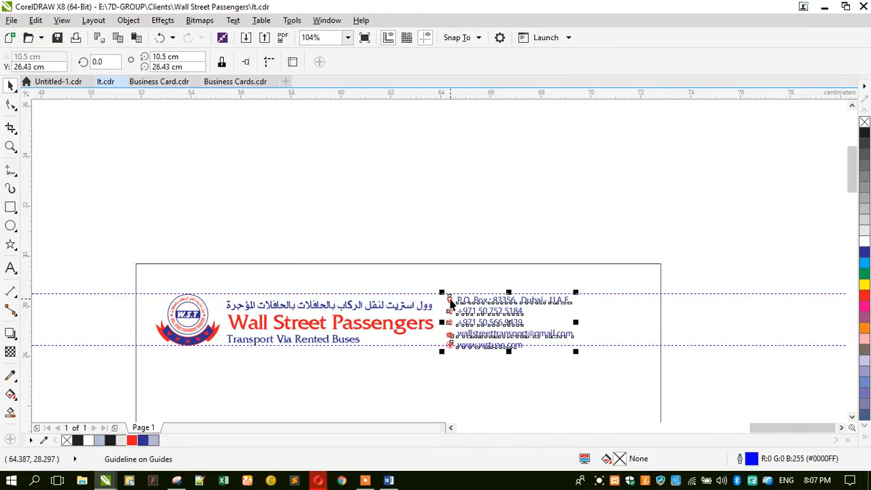
{"action": "scroll", "coordinate": [361, 366], "scroll_direction": "up", "scroll_amount": 2}
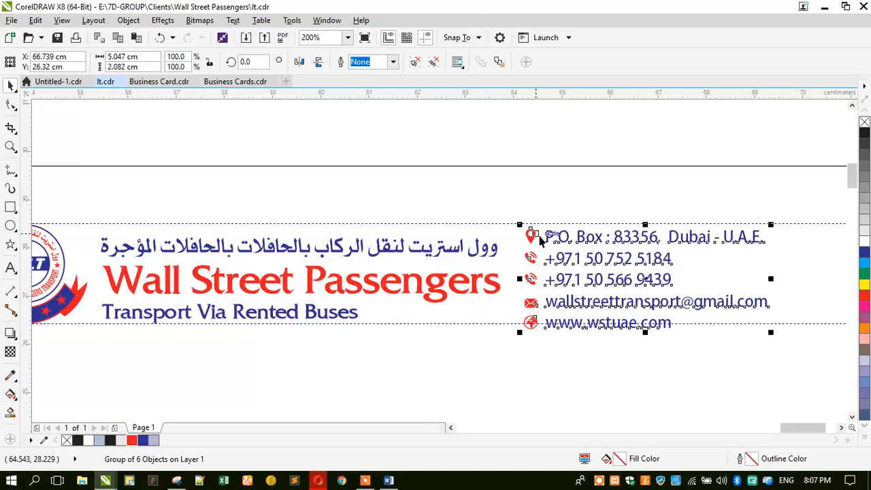
{"action": "scroll", "coordinate": [540, 237], "scroll_direction": "up", "scroll_amount": 2}
{"action": "left_click_drag", "start_coordinate": [524, 233], "coordinate": [524, 224]}
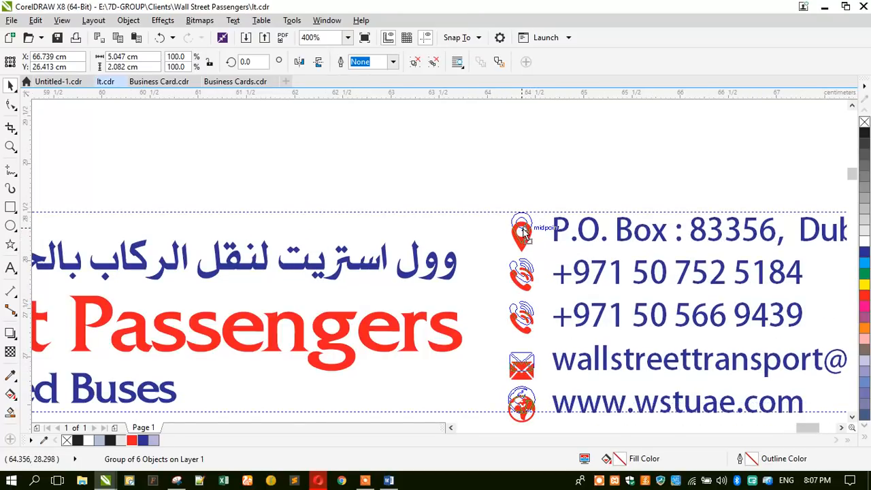
{"action": "left_click", "coordinate": [449, 269]}
{"action": "scroll", "coordinate": [449, 269], "scroll_direction": "down", "scroll_amount": 4}
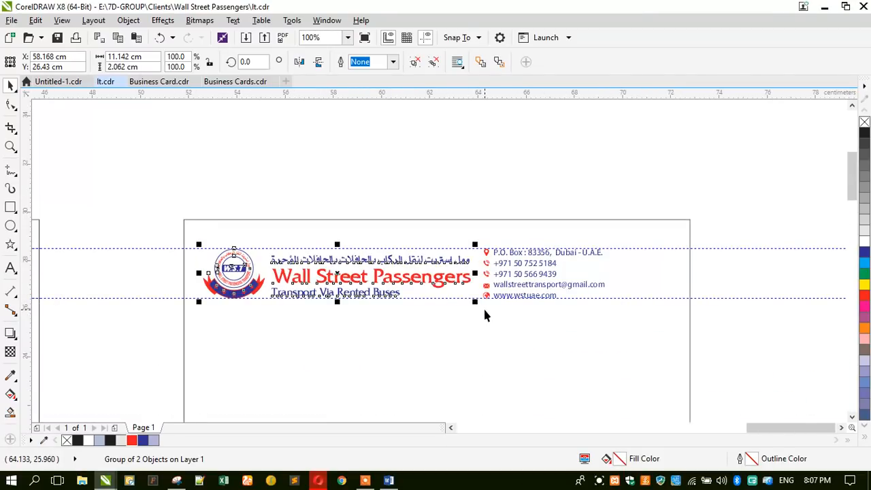
Step: Enlarge the grouped logo and header text to 104.5% by extending it outward from its lower corner
{"action": "scroll", "coordinate": [485, 314], "scroll_direction": "up", "scroll_amount": 2}
{"action": "left_click", "coordinate": [487, 264]}
{"action": "scroll", "coordinate": [466, 259], "scroll_direction": "down", "scroll_amount": 2}
{"action": "left_click", "coordinate": [367, 249]}
{"action": "scroll", "coordinate": [176, 228], "scroll_direction": "up", "scroll_amount": 2}
{"action": "left_click_drag", "start_coordinate": [219, 212], "coordinate": [197, 207]}
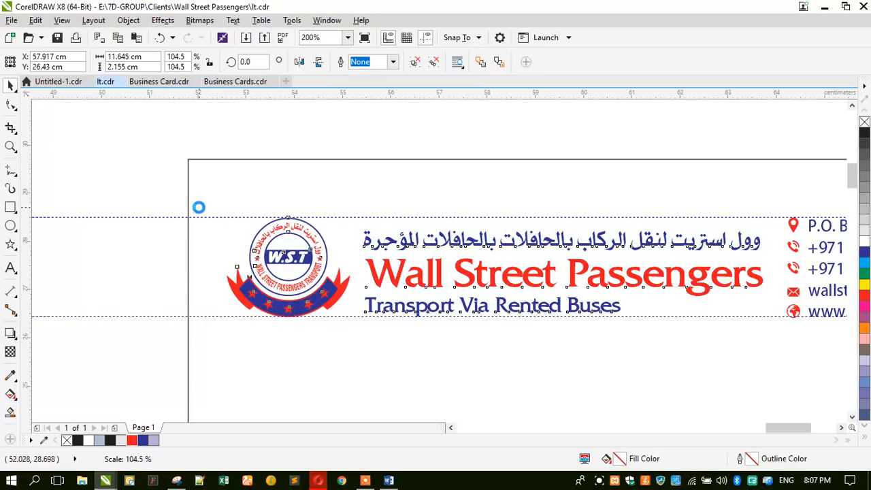
{"action": "scroll", "coordinate": [129, 186], "scroll_direction": "down", "scroll_amount": 2}
{"action": "left_click", "coordinate": [129, 187]}
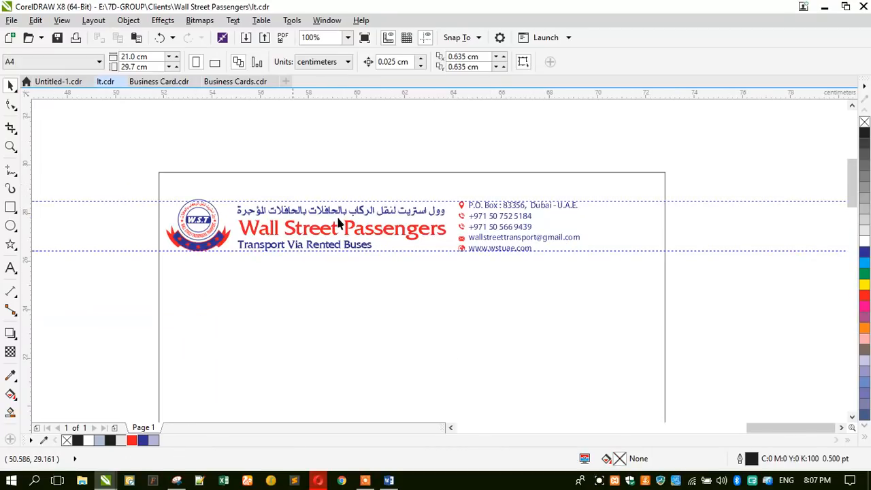
Step: Move the contact block further right toward the page edge and shift the logo and header text slightly right
{"action": "left_click_drag", "start_coordinate": [503, 225], "coordinate": [523, 224]}
{"action": "left_click_drag", "start_coordinate": [224, 235], "coordinate": [253, 239]}
{"action": "left_click", "coordinate": [142, 218]}
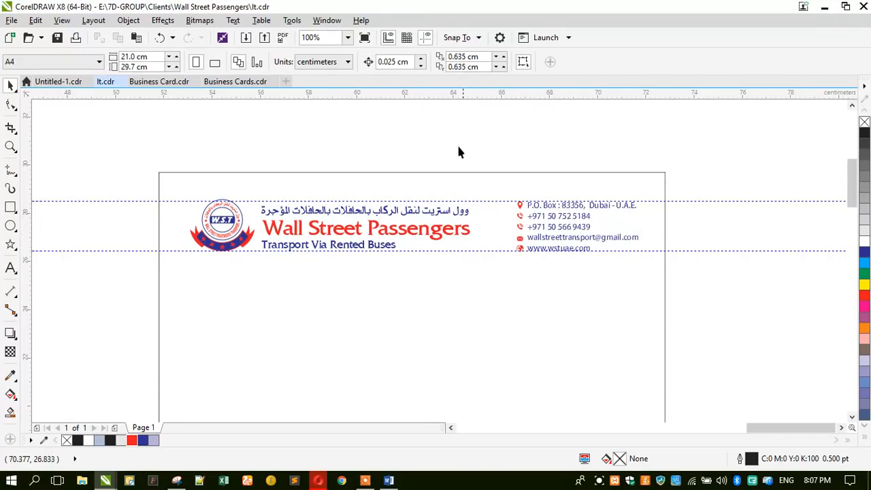
Step: Delete both horizontal guidelines running through the header
{"action": "scroll", "coordinate": [458, 151], "scroll_direction": "down", "scroll_amount": 1}
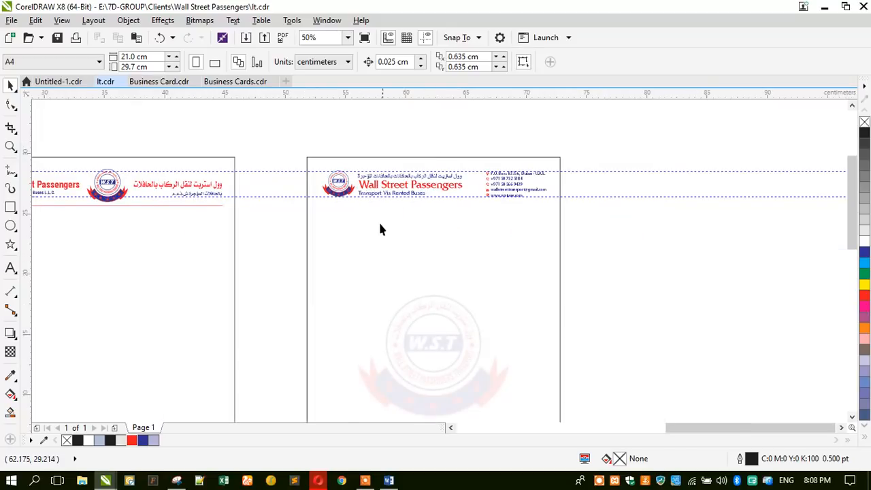
{"action": "left_click", "coordinate": [277, 196]}
{"action": "key", "text": "Delete"}
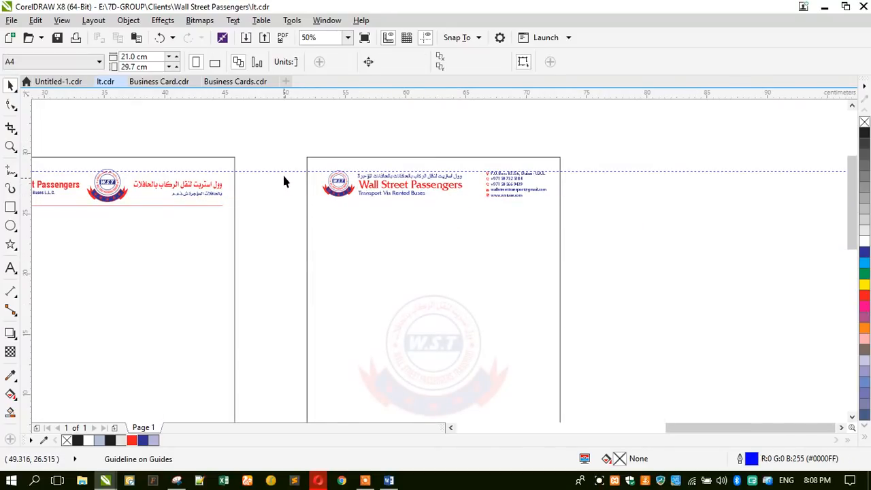
{"action": "left_click", "coordinate": [283, 171]}
{"action": "key", "text": "Delete"}
{"action": "left_click", "coordinate": [381, 282]}
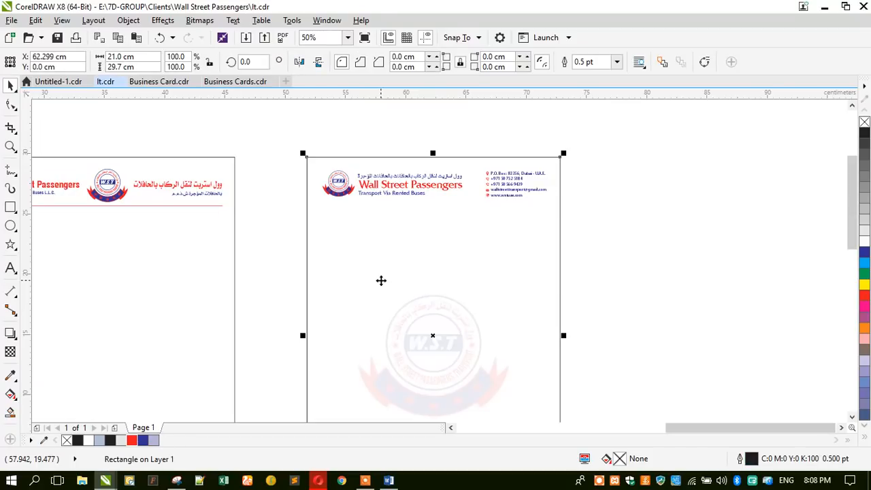
{"action": "scroll", "coordinate": [381, 280], "scroll_direction": "down", "scroll_amount": 1}
{"action": "left_click", "coordinate": [281, 176]}
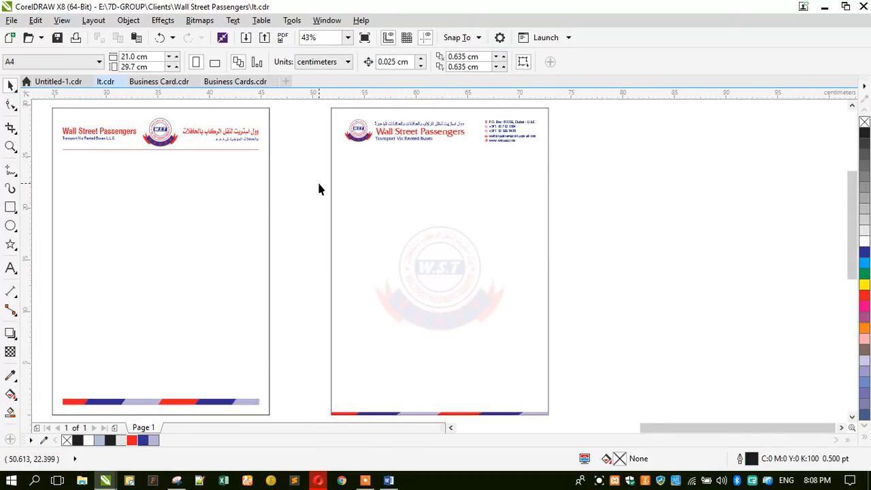
Step: Switch to the Opera browser, search the web for "LETTERHAED DESIGN", and return to CorelDRAW
{"action": "left_click", "coordinate": [318, 480]}
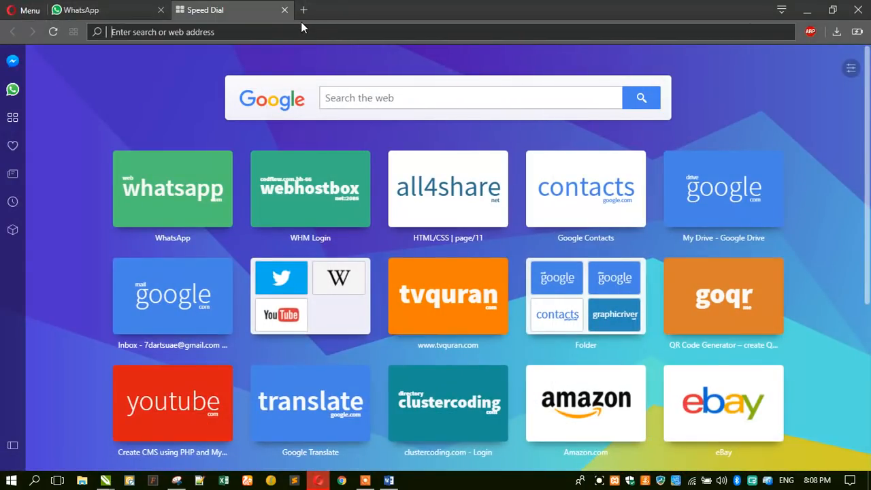
{"action": "type", "text": "LETTERHAED D"}
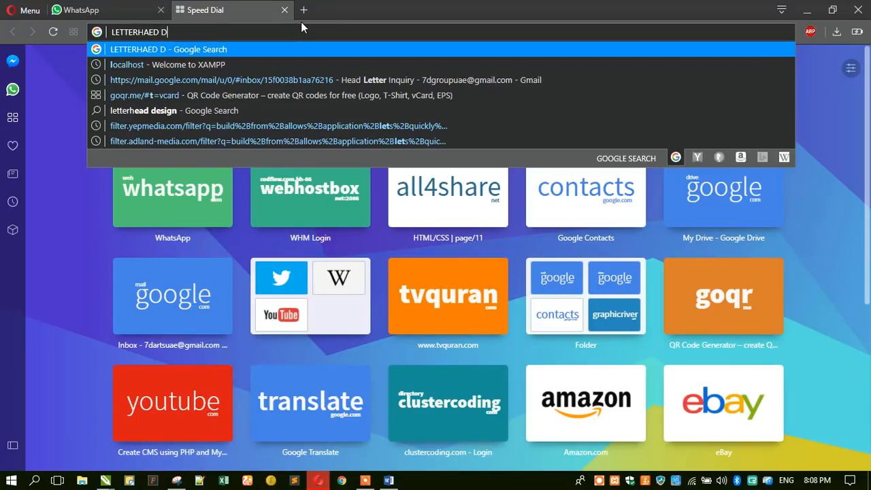
{"action": "type", "text": "ESIGN"}
{"action": "key", "text": "Return"}
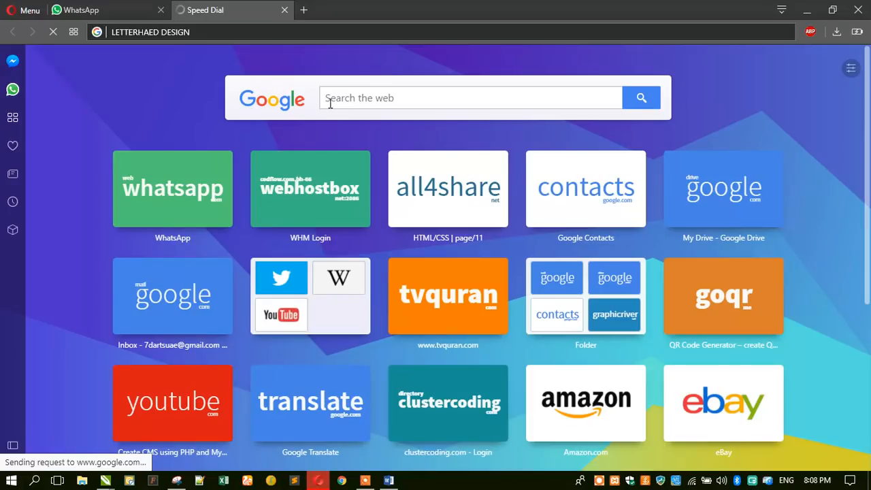
{"action": "left_click", "coordinate": [807, 9]}
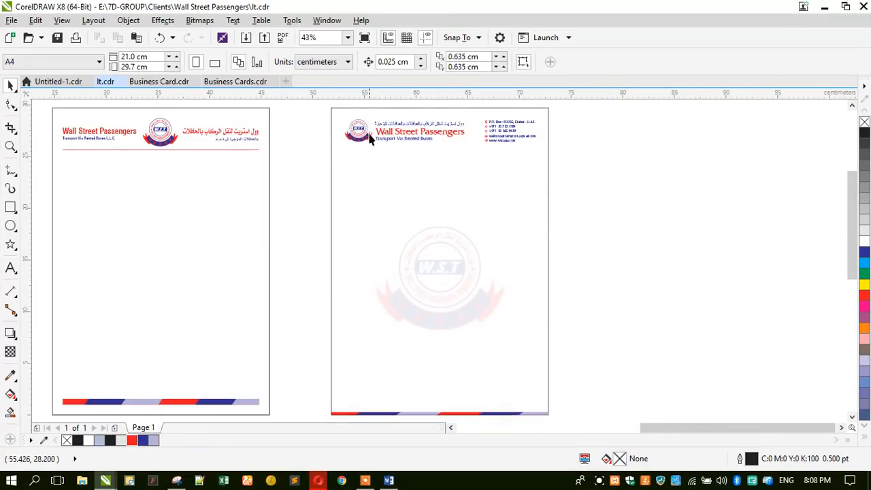
Step: Make a copy of the new page's outline rectangle, squashed into a strip about 0.63 cm high along its top edge
{"action": "scroll", "coordinate": [370, 136], "scroll_direction": "down", "scroll_amount": 3}
{"action": "scroll", "coordinate": [380, 121], "scroll_direction": "up", "scroll_amount": 5}
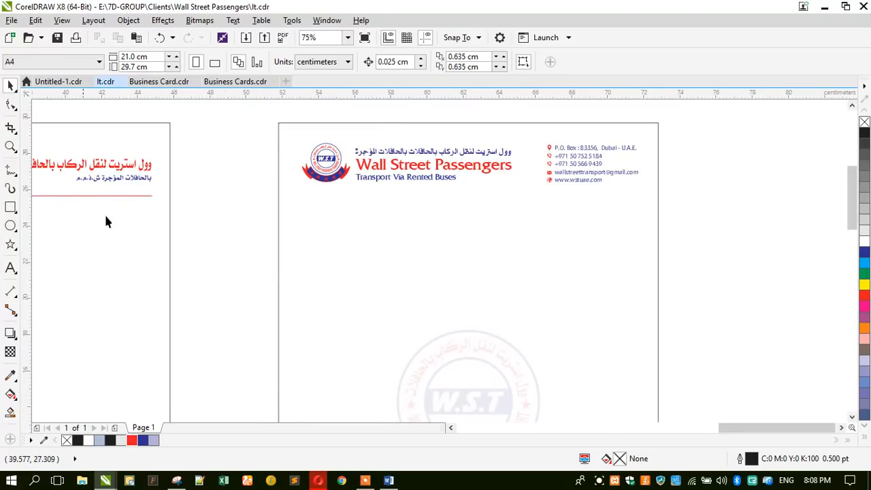
{"action": "left_click", "coordinate": [354, 136]}
{"action": "scroll", "coordinate": [354, 135], "scroll_direction": "down", "scroll_amount": 2}
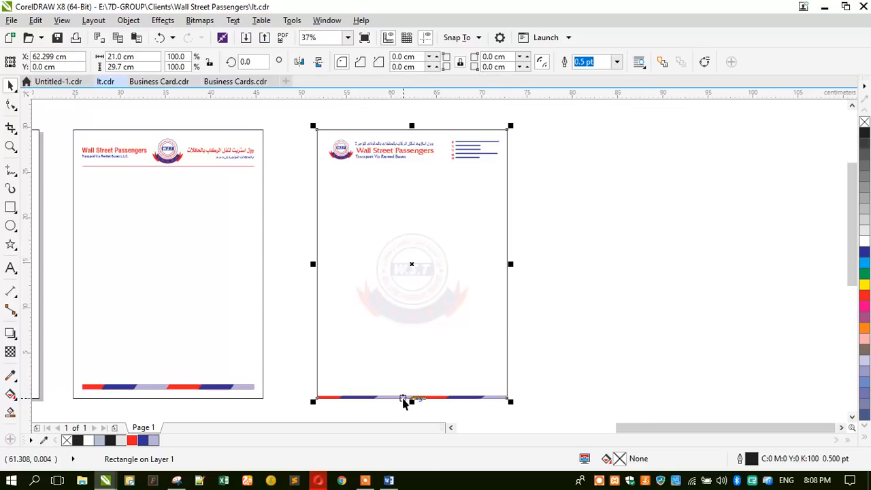
{"action": "left_click_drag", "start_coordinate": [410, 402], "coordinate": [398, 136]}
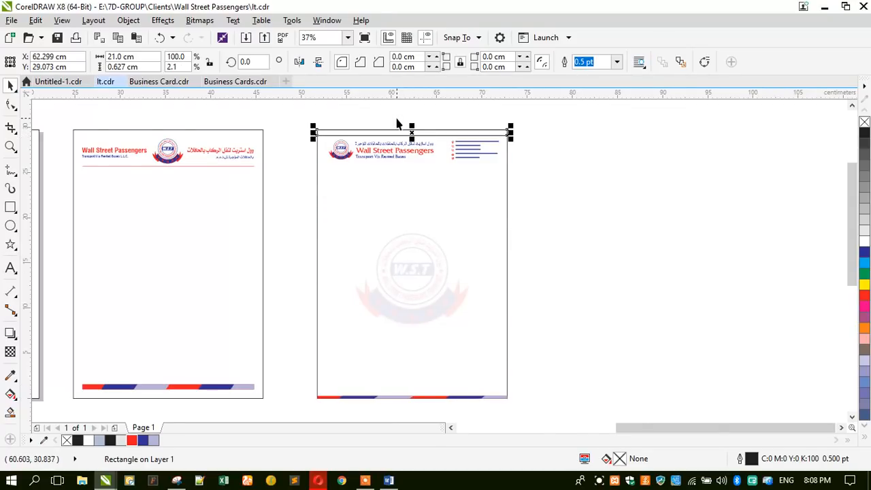
{"action": "scroll", "coordinate": [398, 123], "scroll_direction": "up", "scroll_amount": 2}
{"action": "scroll", "coordinate": [397, 120], "scroll_direction": "up", "scroll_amount": 2}
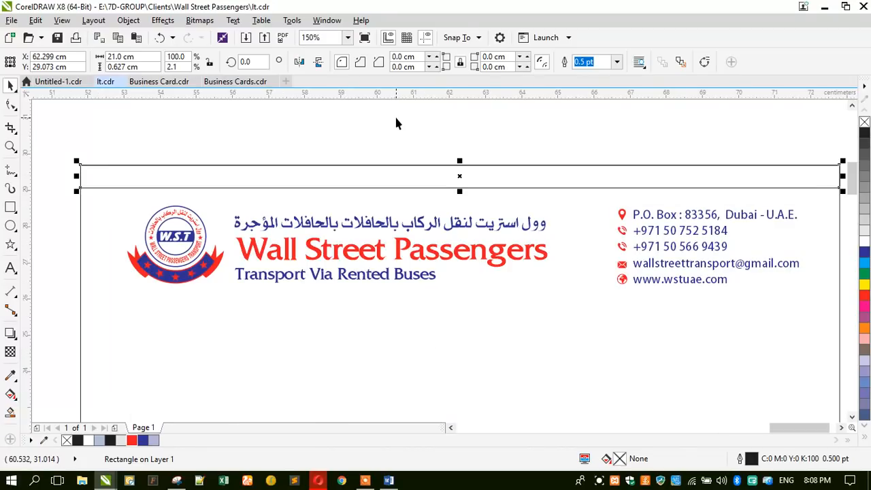
Step: Convert the top strip to curves and bend its lower edge into an upward arc with the Shape tool
{"action": "left_click", "coordinate": [10, 104]}
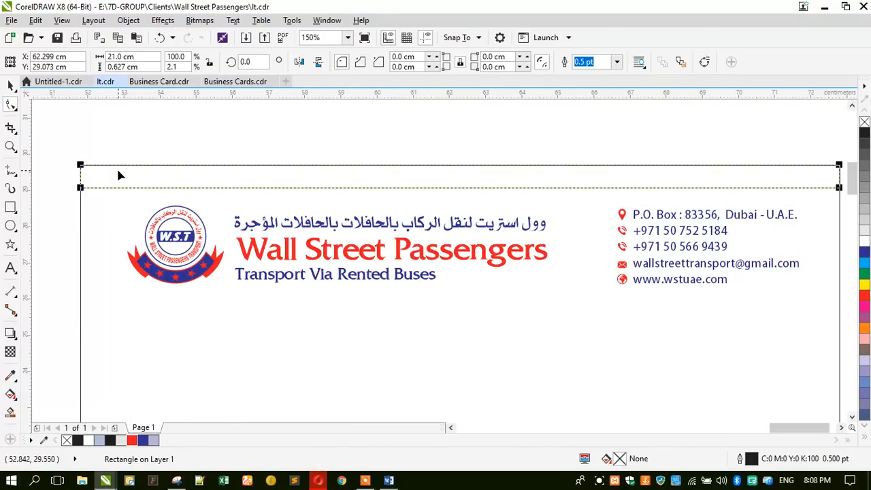
{"action": "key", "text": "ctrl+q"}
{"action": "left_click", "coordinate": [80, 187]}
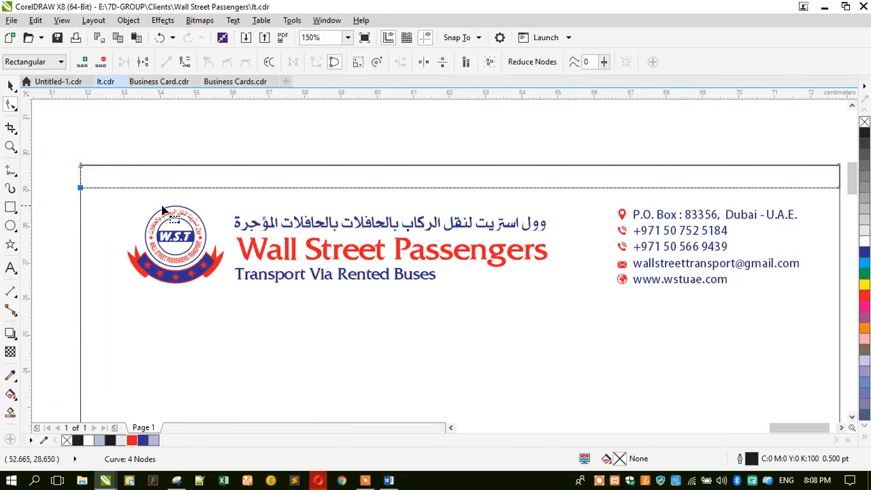
{"action": "left_click", "coordinate": [284, 188]}
{"action": "left_click", "coordinate": [185, 62]}
{"action": "left_click_drag", "start_coordinate": [333, 179], "coordinate": [331, 168]}
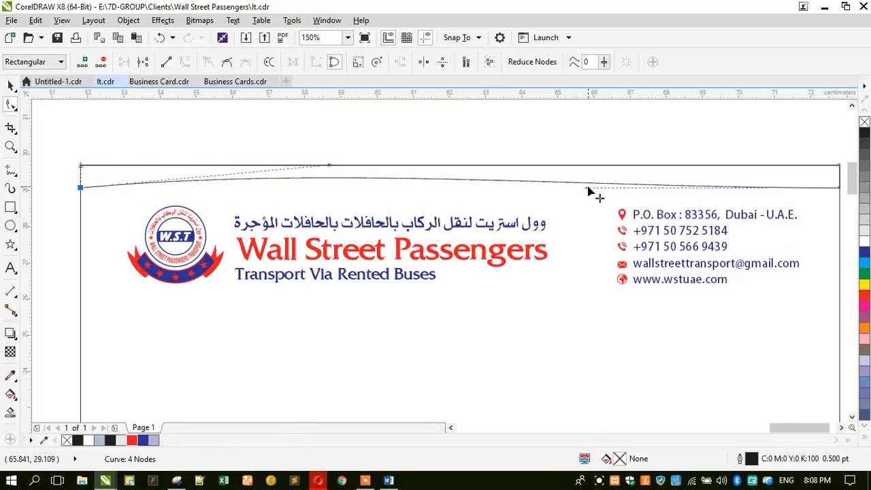
{"action": "left_click_drag", "start_coordinate": [331, 167], "coordinate": [340, 123]}
Step: Lower the two bottom corner nodes of the strip together so the curved edge clears its straight top edge
{"action": "left_click", "coordinate": [61, 186]}
{"action": "left_click_drag", "start_coordinate": [61, 185], "coordinate": [777, 227]}
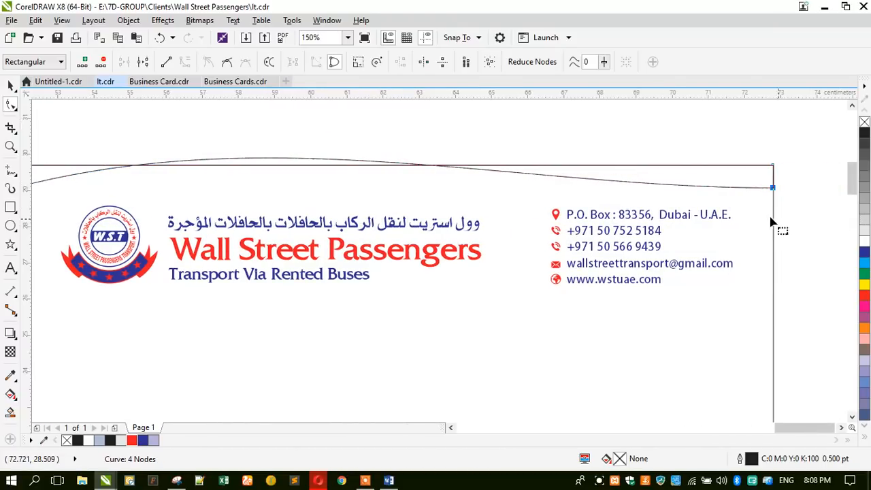
{"action": "left_click_drag", "start_coordinate": [773, 188], "coordinate": [775, 217]}
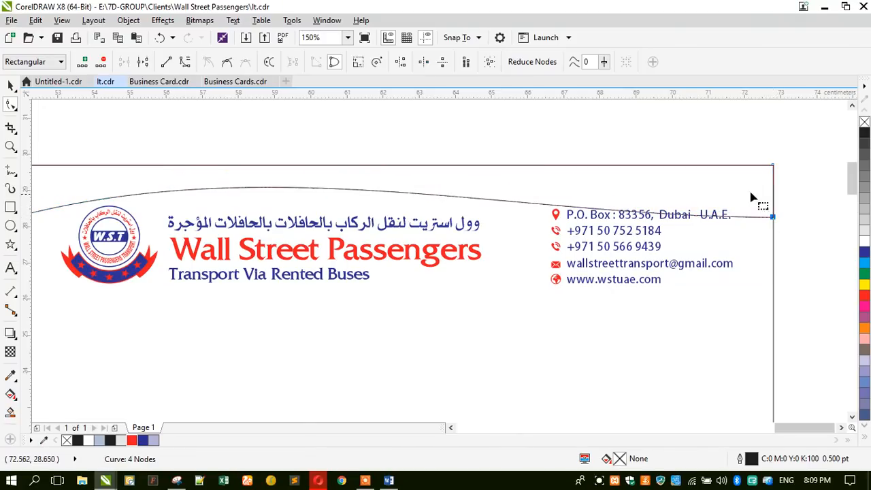
Step: Pull in the curve handle at the strip's lower-left node for a steeper rise above the logo
{"action": "scroll", "coordinate": [764, 200], "scroll_direction": "down", "scroll_amount": 2}
{"action": "left_click", "coordinate": [11, 145]}
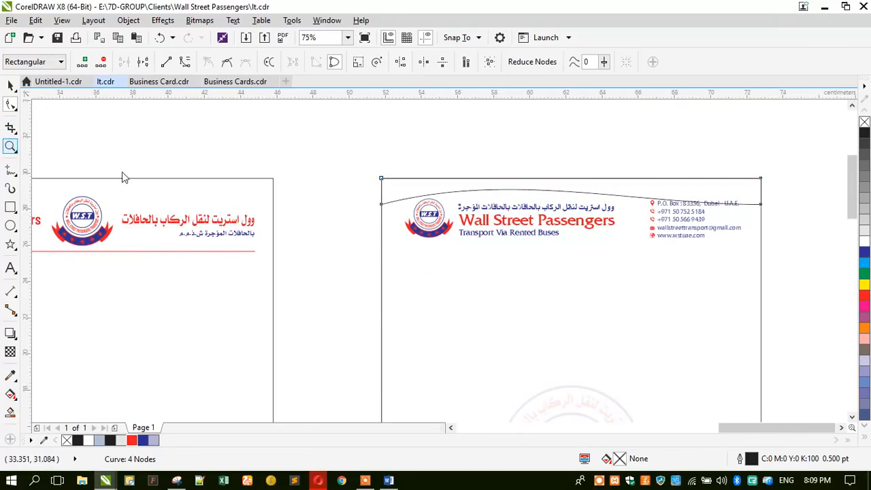
{"action": "left_click_drag", "start_coordinate": [365, 167], "coordinate": [779, 281]}
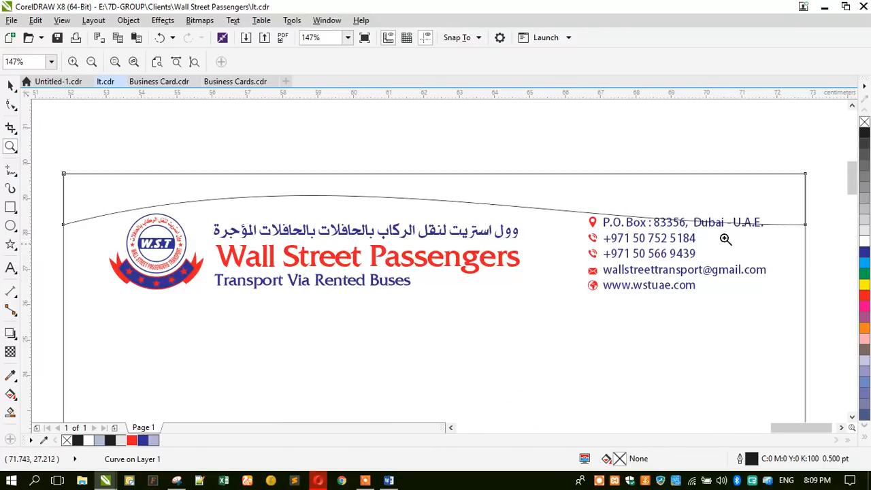
{"action": "left_click", "coordinate": [10, 106]}
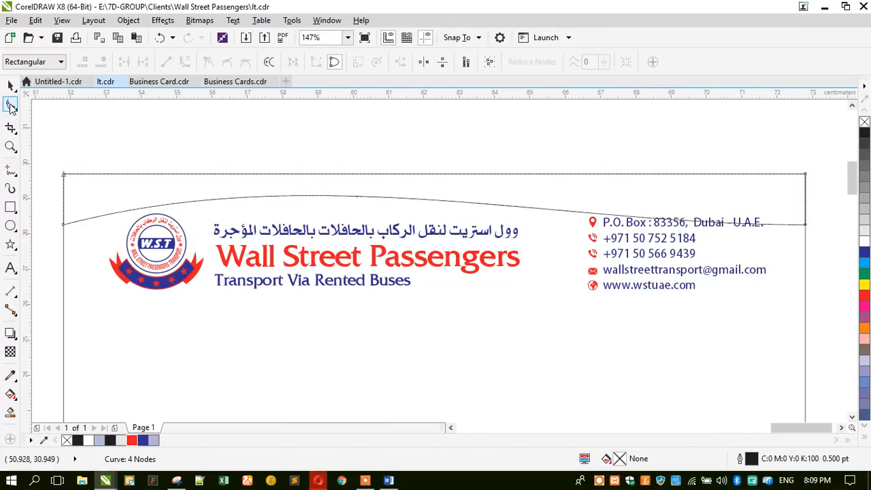
{"action": "left_click_drag", "start_coordinate": [58, 215], "coordinate": [116, 254]}
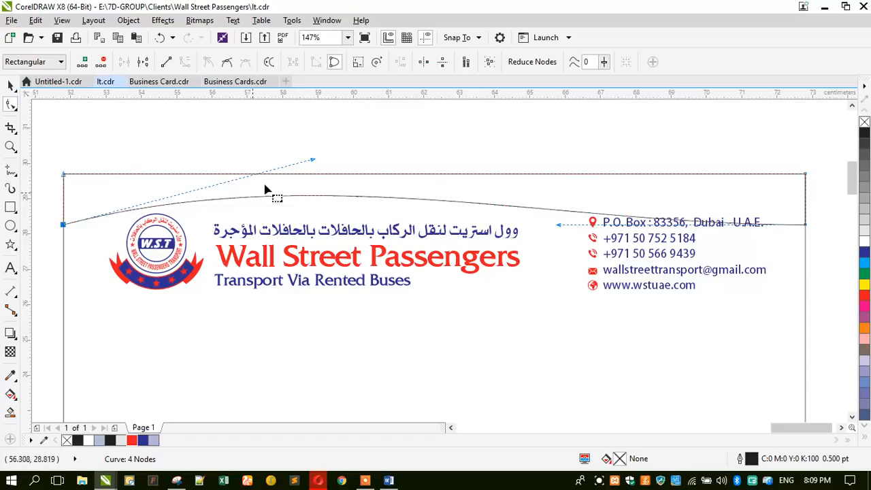
{"action": "left_click_drag", "start_coordinate": [311, 166], "coordinate": [167, 170]}
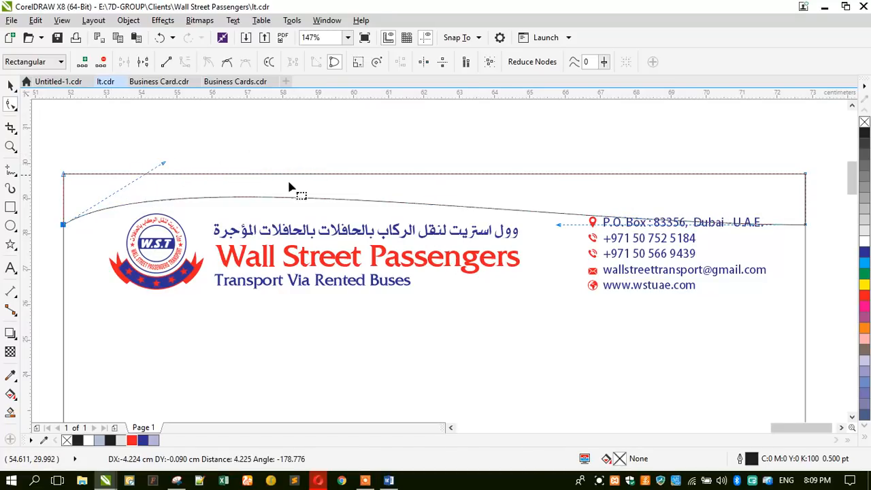
Step: Raise the strip's lower-right node slightly, keep it on the page edge, and extend its curve handle
{"action": "left_click", "coordinate": [778, 202]}
{"action": "left_click", "coordinate": [804, 224]}
{"action": "left_click_drag", "start_coordinate": [805, 227], "coordinate": [802, 214]}
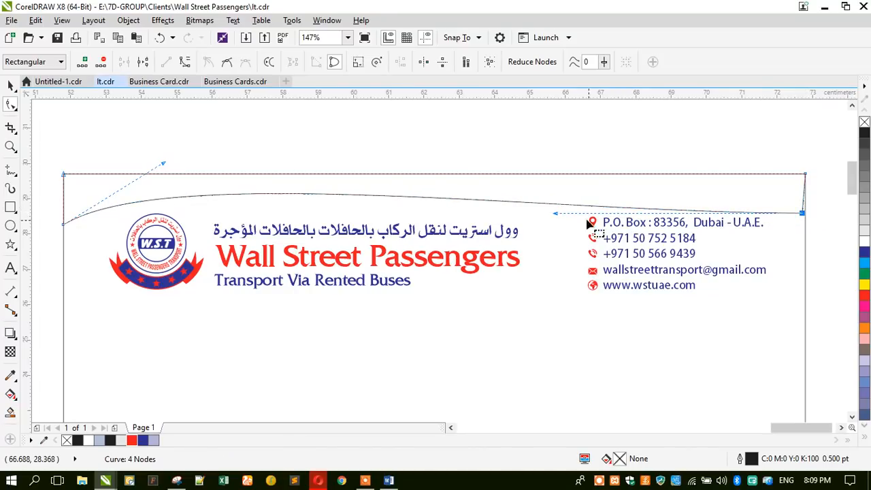
{"action": "left_click_drag", "start_coordinate": [557, 217], "coordinate": [540, 220]}
{"action": "left_click_drag", "start_coordinate": [803, 215], "coordinate": [807, 215]}
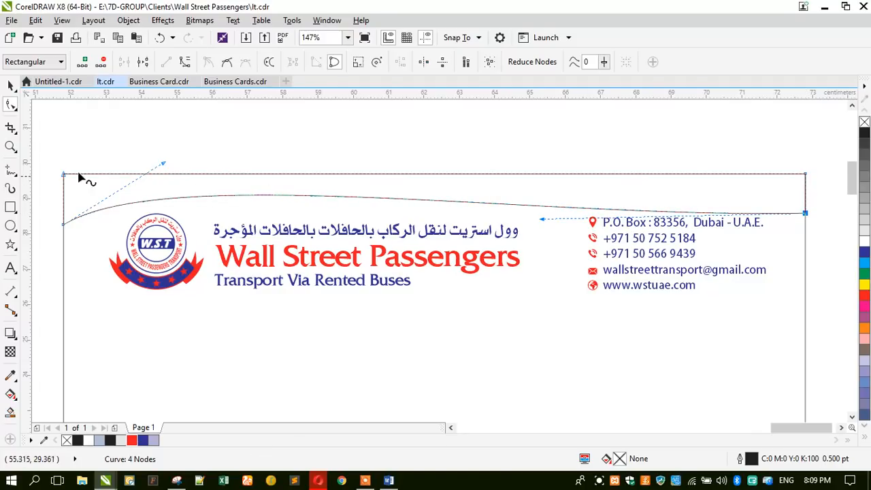
Step: Refine both curve handles so the strip's lower edge forms a wave, high near the logo and dipping above the contacts
{"action": "left_click_drag", "start_coordinate": [162, 165], "coordinate": [125, 158]}
{"action": "left_click_drag", "start_coordinate": [543, 222], "coordinate": [552, 246]}
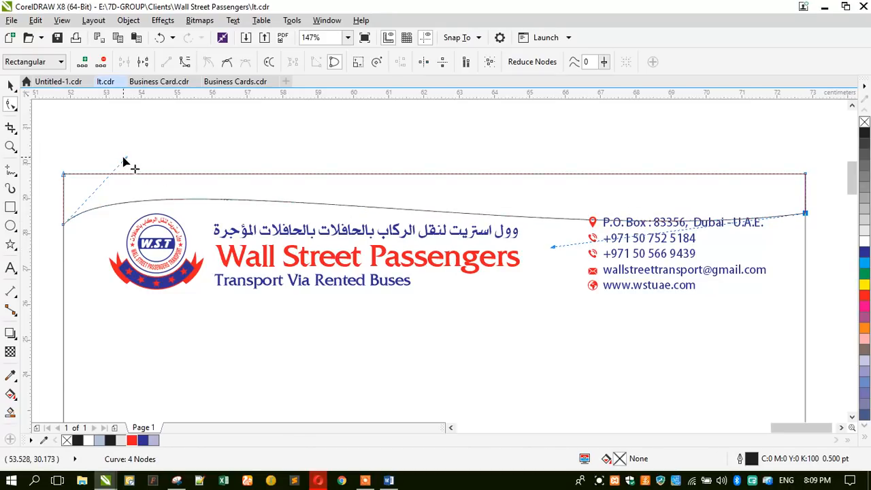
{"action": "left_click_drag", "start_coordinate": [125, 161], "coordinate": [153, 147]}
Step: Fill the wavy top band with dark blue and remove its outline
{"action": "left_click", "coordinate": [10, 85]}
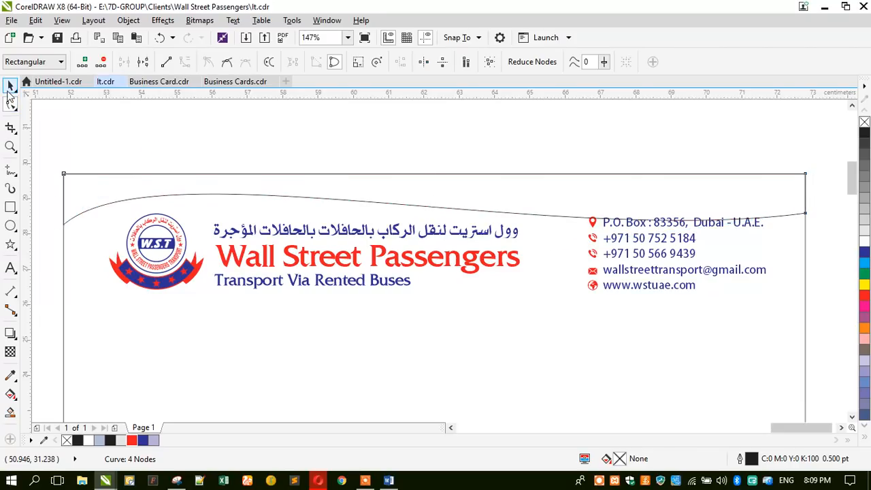
{"action": "left_click", "coordinate": [143, 440]}
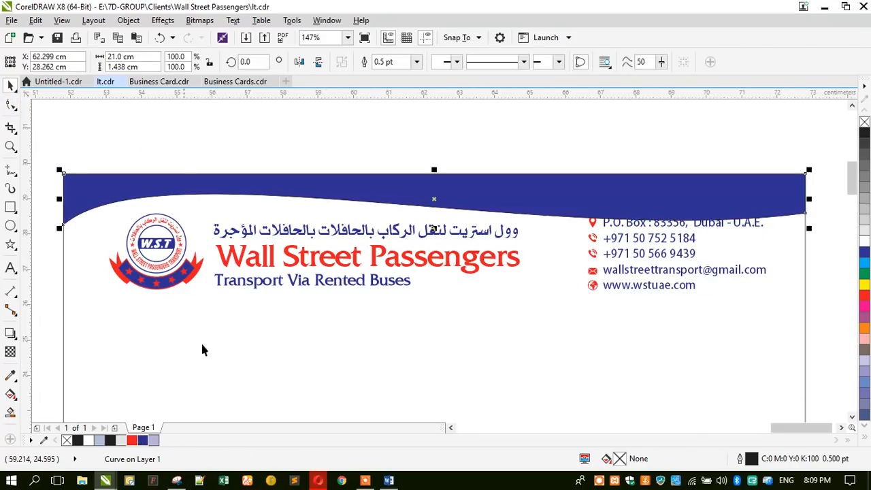
{"action": "right_click", "coordinate": [864, 123]}
Step: Move the contact block and the logo with its header text down so both sit clear below the blue band
{"action": "left_click", "coordinate": [593, 269]}
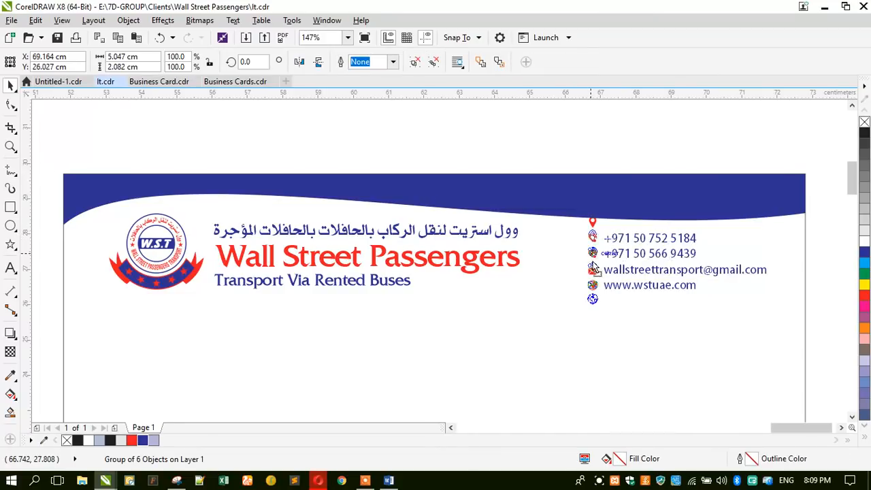
{"action": "left_click", "coordinate": [509, 232]}
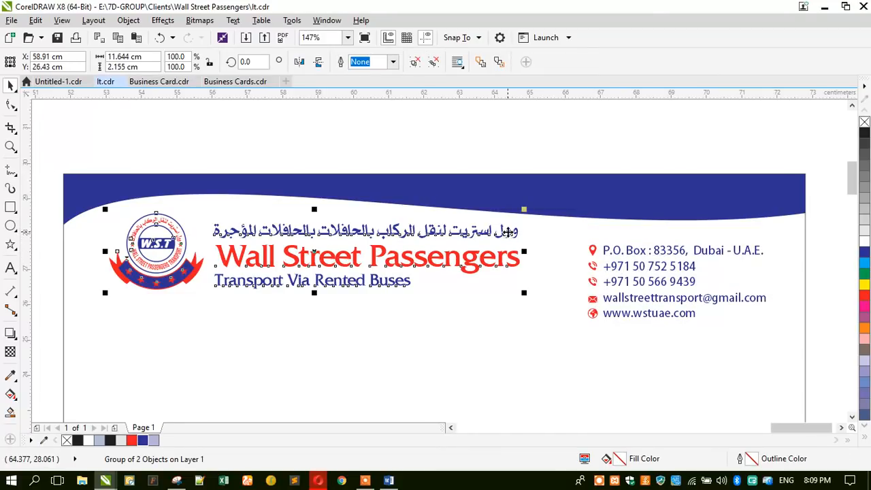
{"action": "left_click_drag", "start_coordinate": [513, 255], "coordinate": [510, 282]}
Step: Stretch the blue band downward to a height of 2.0 cm and mirror it horizontally
{"action": "left_click", "coordinate": [457, 208]}
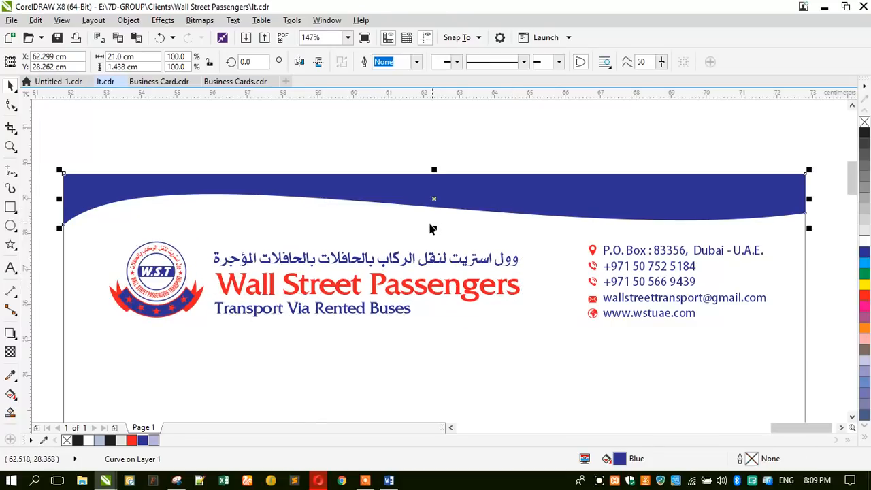
{"action": "left_click_drag", "start_coordinate": [433, 227], "coordinate": [442, 251]}
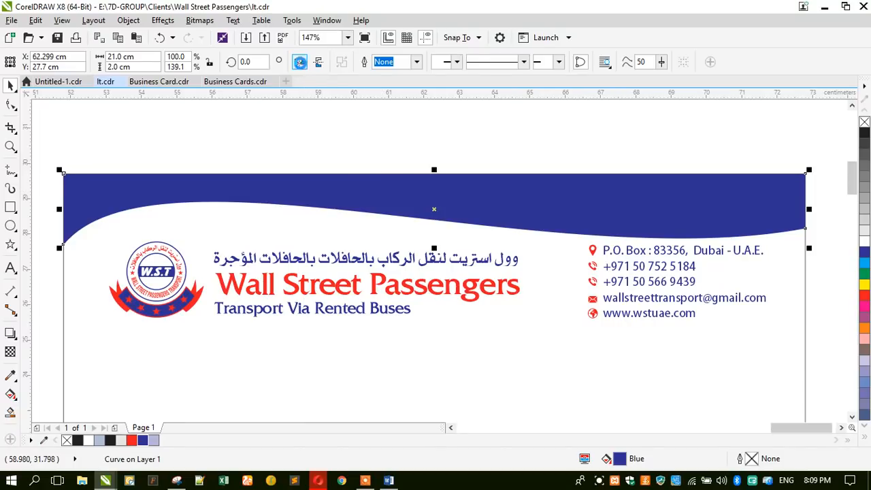
{"action": "left_click", "coordinate": [300, 62]}
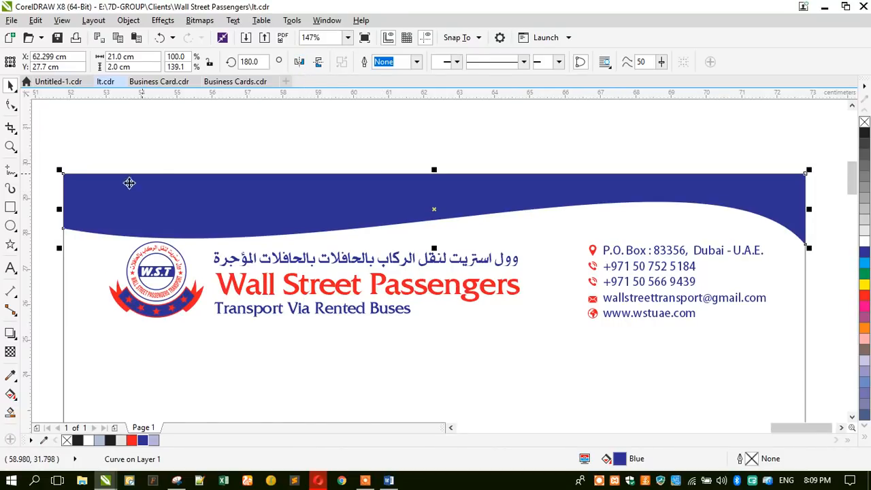
Step: Try the logo and header text at a higher position, and undo that move together with the blue band's horizontal mirroring
{"action": "left_click_drag", "start_coordinate": [169, 254], "coordinate": [167, 245]}
{"action": "left_click_drag", "start_coordinate": [168, 235], "coordinate": [168, 233]}
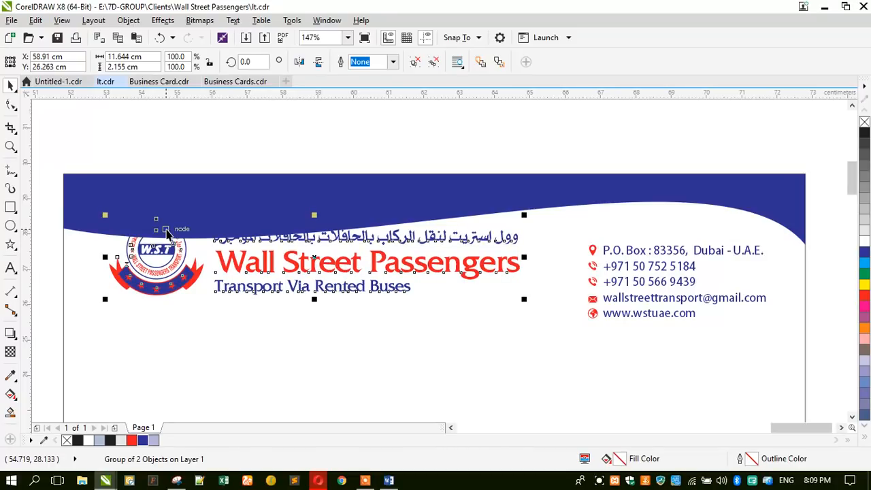
{"action": "key", "text": "ctrl+z"}
{"action": "key", "text": "Tab"}
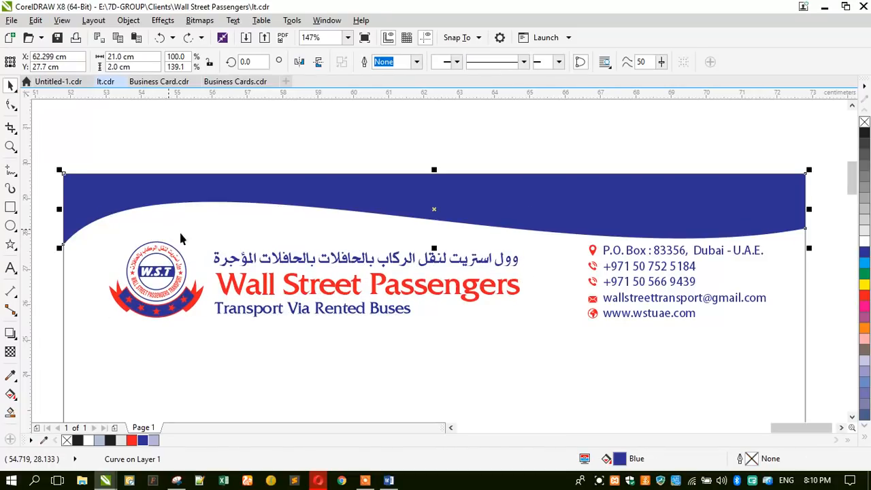
Step: Raise the lower node at the blue band's contacts end and stretch the band downward to a height of 2.235 cm
{"action": "left_click", "coordinate": [10, 104]}
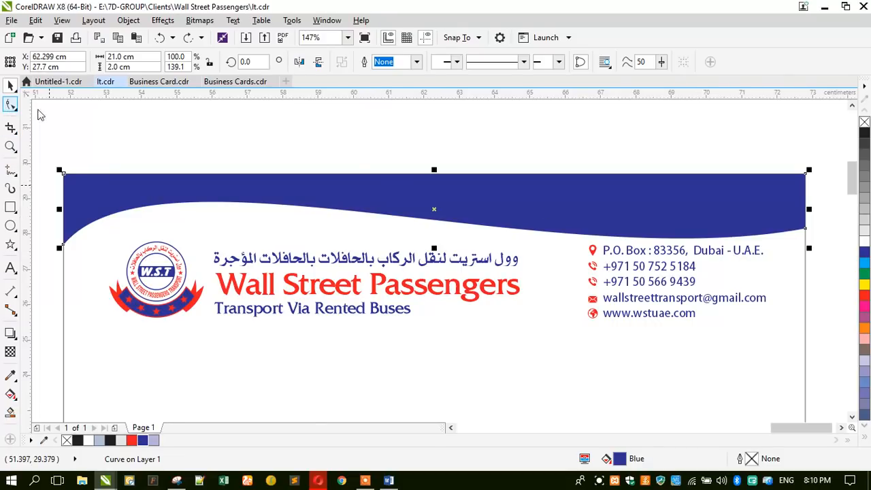
{"action": "left_click_drag", "start_coordinate": [806, 230], "coordinate": [803, 215]}
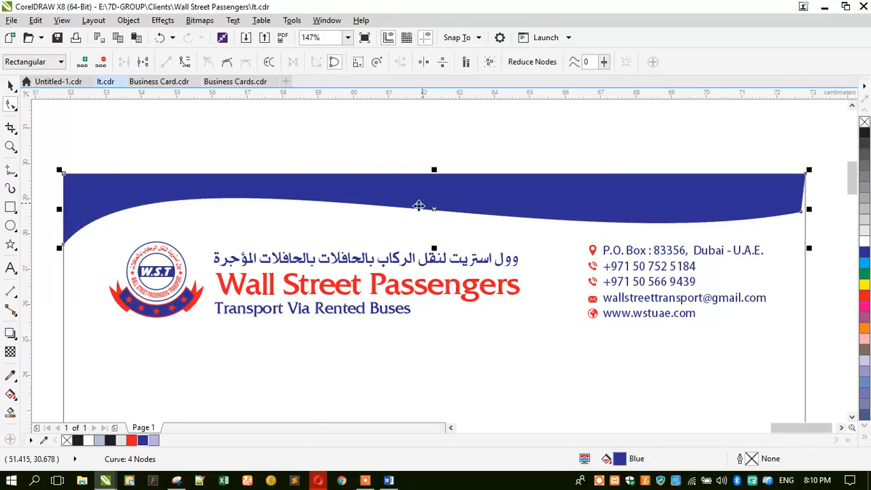
{"action": "key", "text": "space"}
{"action": "left_click_drag", "start_coordinate": [431, 257], "coordinate": [428, 264]}
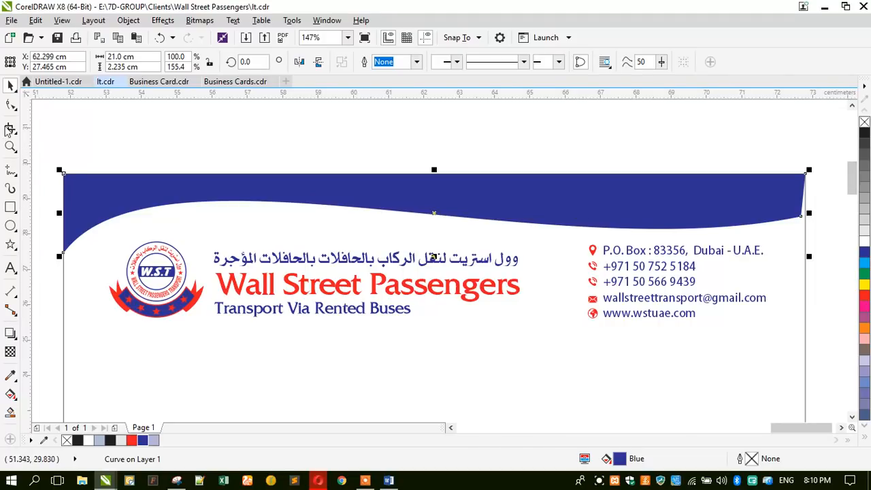
Step: Move the lower node at the band's contacts end out to the page's side edge
{"action": "left_click", "coordinate": [10, 104]}
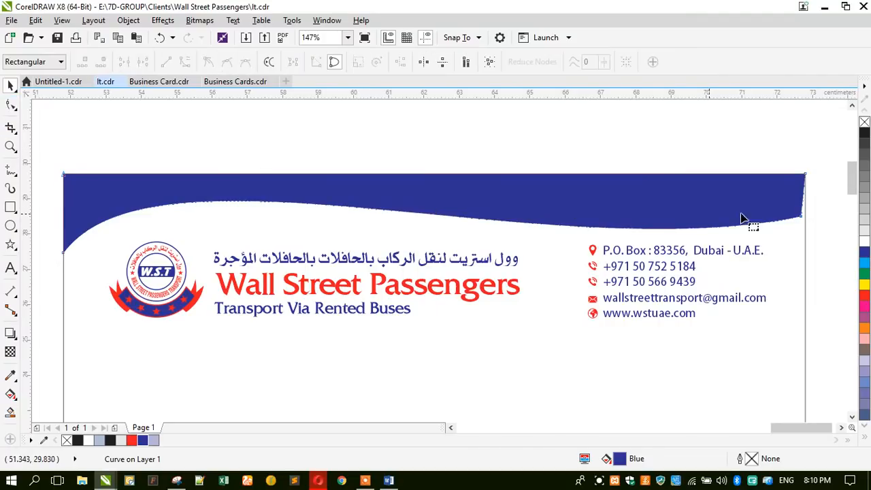
{"action": "left_click", "coordinate": [803, 219]}
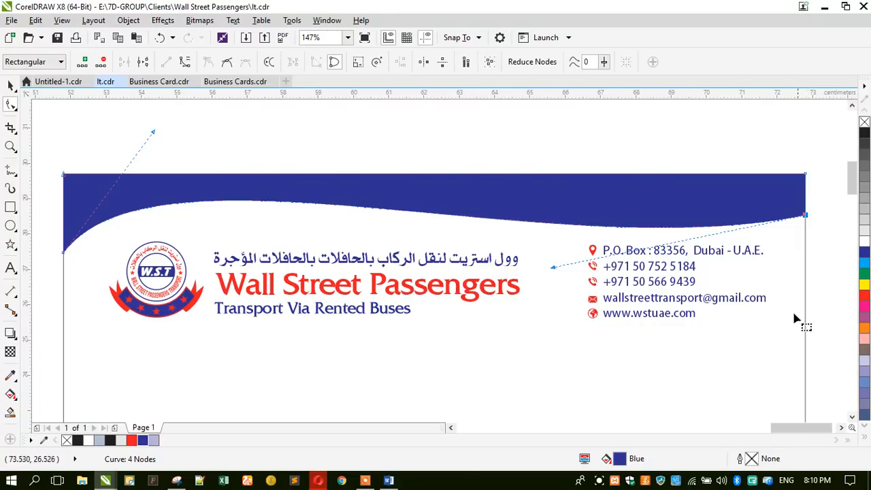
{"action": "left_click", "coordinate": [599, 483]}
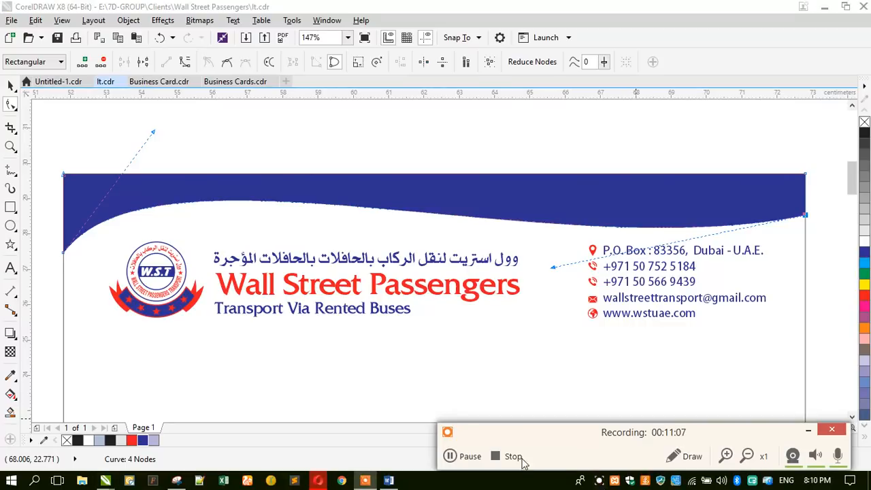
{"action": "left_click", "coordinate": [457, 457]}
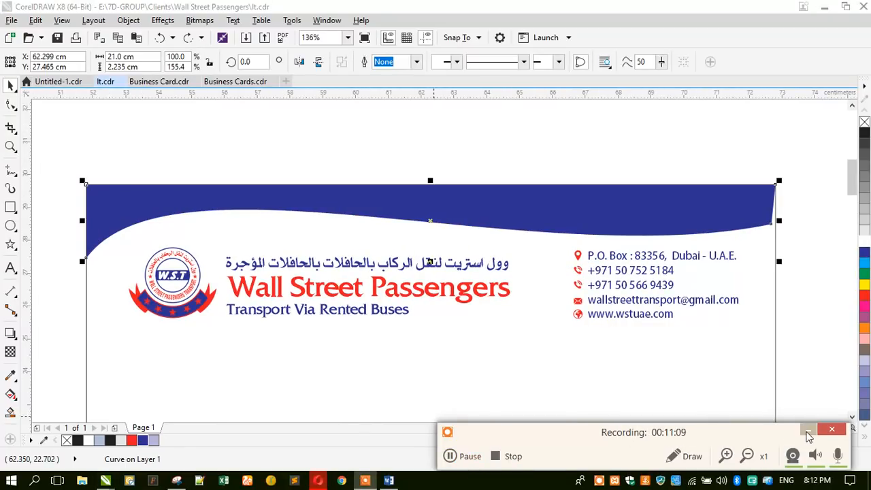
{"action": "left_click", "coordinate": [807, 430]}
Step: Align the blue band's lower right node with the page's right edge so the band's end is vertical
{"action": "left_click", "coordinate": [10, 104]}
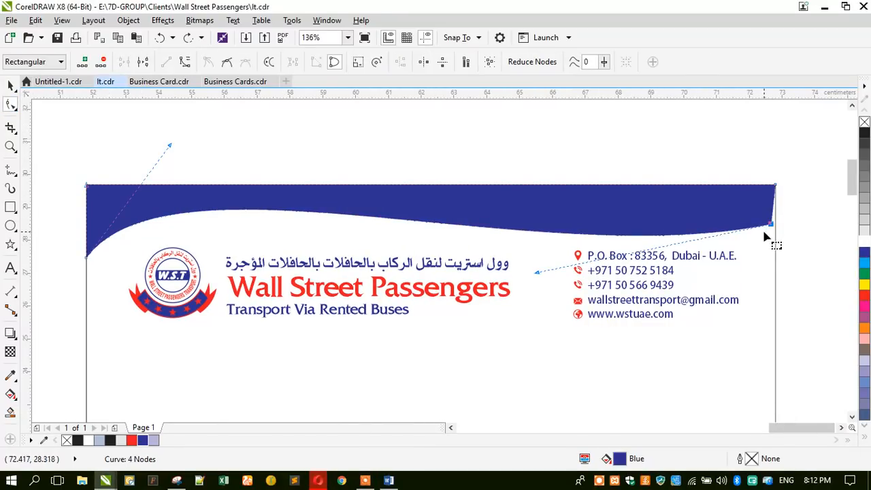
{"action": "left_click_drag", "start_coordinate": [771, 225], "coordinate": [775, 228]}
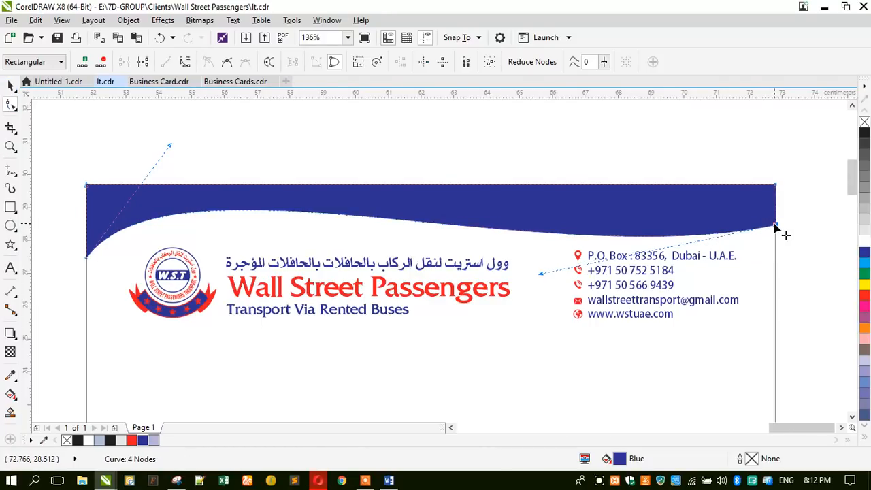
Step: Try raising the band's lower right node along the page edge by about 0.45 cm, and undo it
{"action": "left_click_drag", "start_coordinate": [775, 222], "coordinate": [776, 212]}
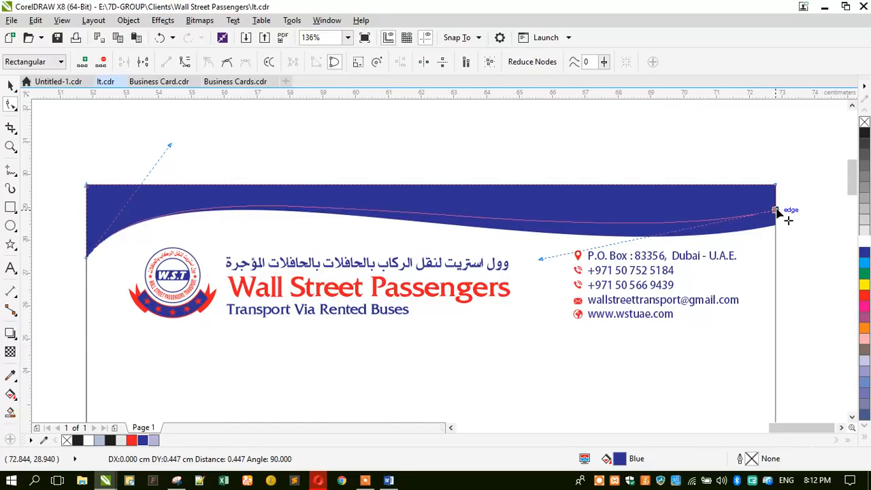
{"action": "left_click_drag", "start_coordinate": [777, 212], "coordinate": [777, 214]}
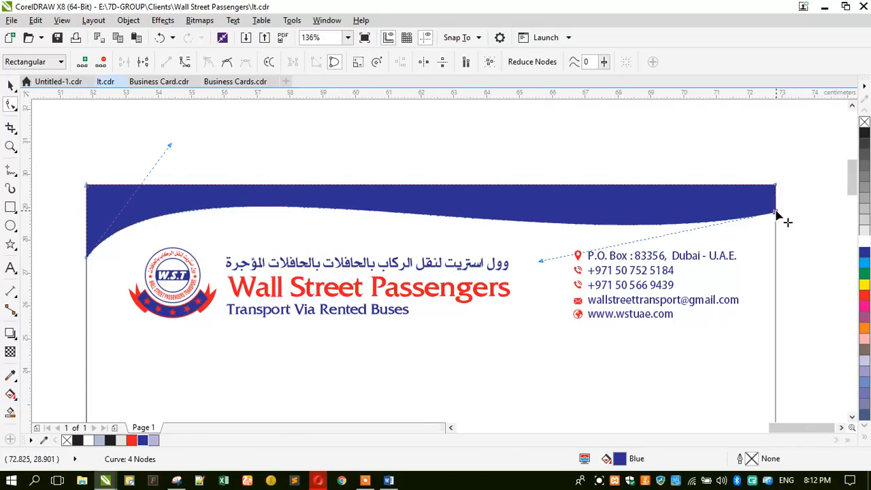
{"action": "key", "text": "ctrl+z"}
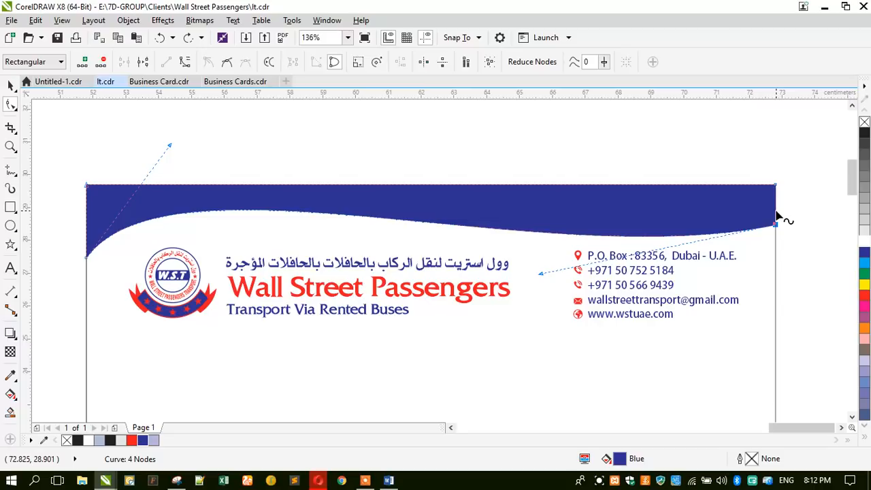
Step: Raise the blue band's lower right node slightly along the page's right edge
{"action": "left_click_drag", "start_coordinate": [778, 229], "coordinate": [781, 225]}
{"action": "left_click", "coordinate": [10, 85]}
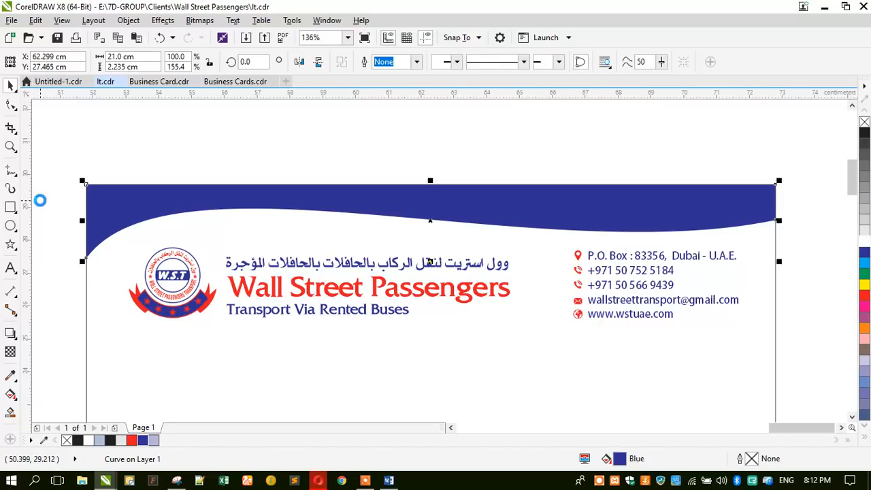
Step: Make a copy of the blue band with its lower right node raised, and fill the original band beneath it red
{"action": "left_click", "coordinate": [10, 104]}
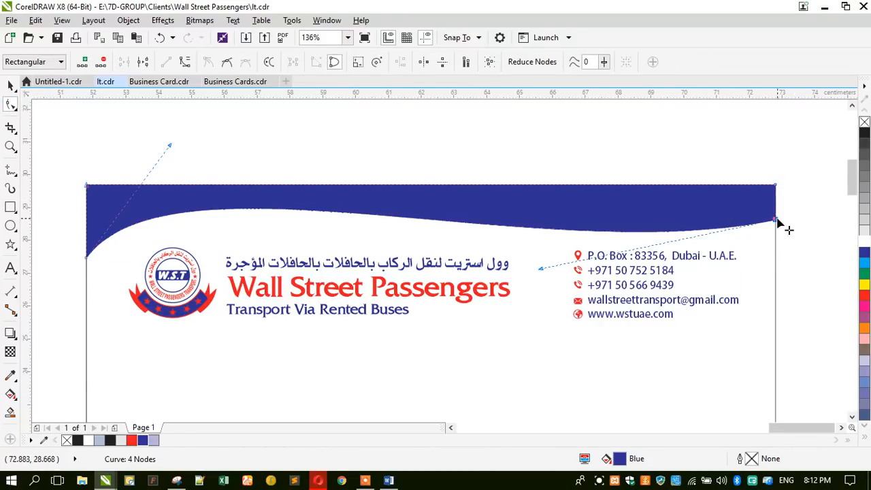
{"action": "left_click_drag", "start_coordinate": [776, 221], "coordinate": [776, 212]}
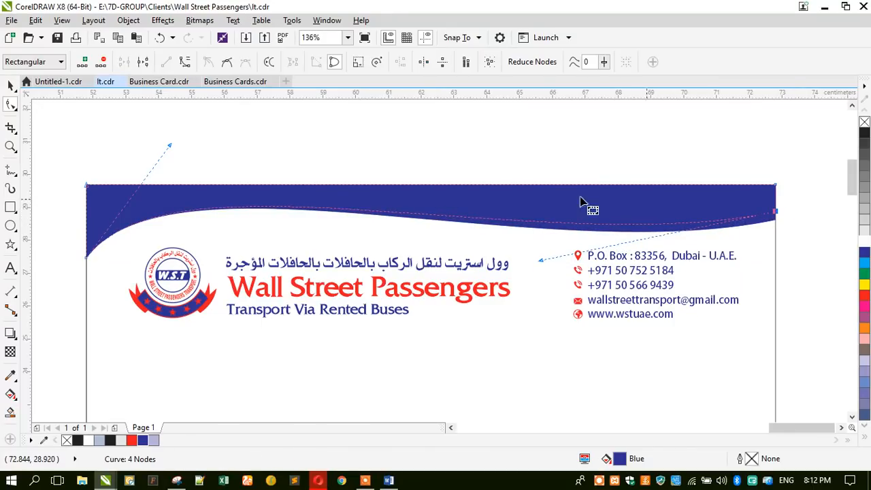
{"action": "left_click", "coordinate": [10, 84]}
{"action": "left_click", "coordinate": [583, 240]}
{"action": "left_click", "coordinate": [583, 230]}
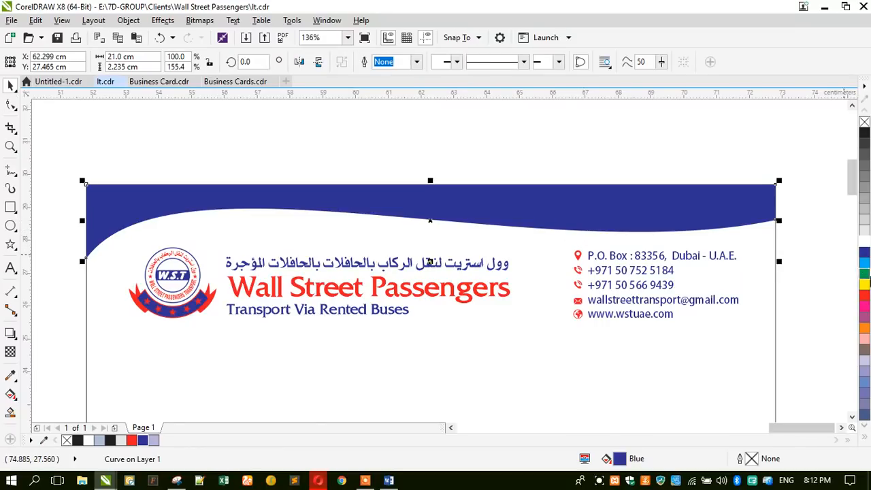
{"action": "left_click", "coordinate": [865, 298]}
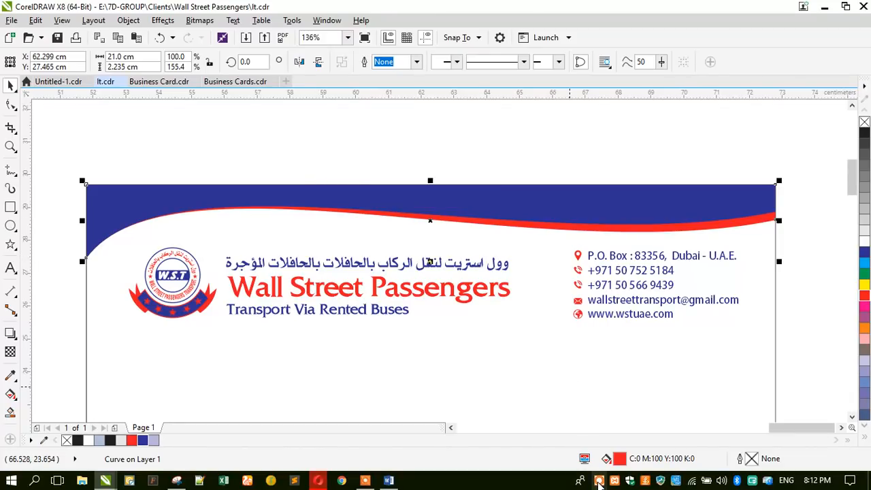
{"action": "left_click", "coordinate": [598, 482]}
{"action": "left_click", "coordinate": [452, 456]}
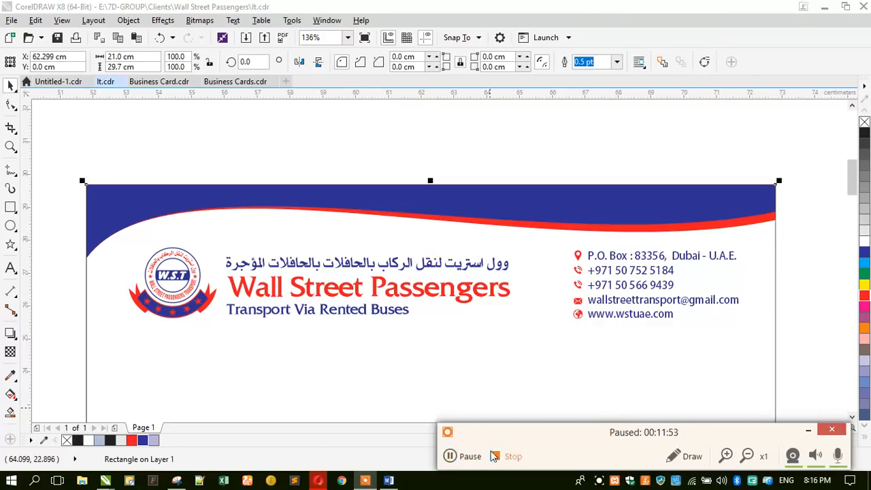
{"action": "left_click", "coordinate": [808, 429]}
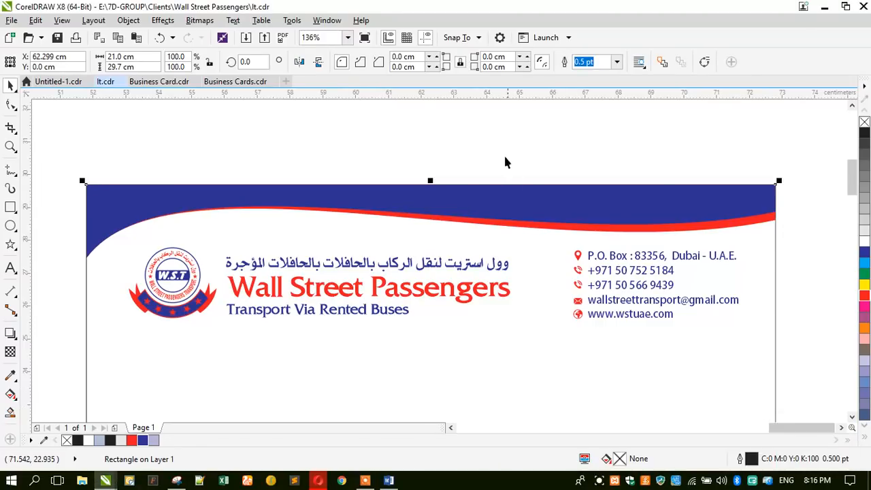
Step: Make another copy of the blue band with its lower right node raised, and fill the band beneath it white as a stripe above the red
{"action": "left_click", "coordinate": [502, 207]}
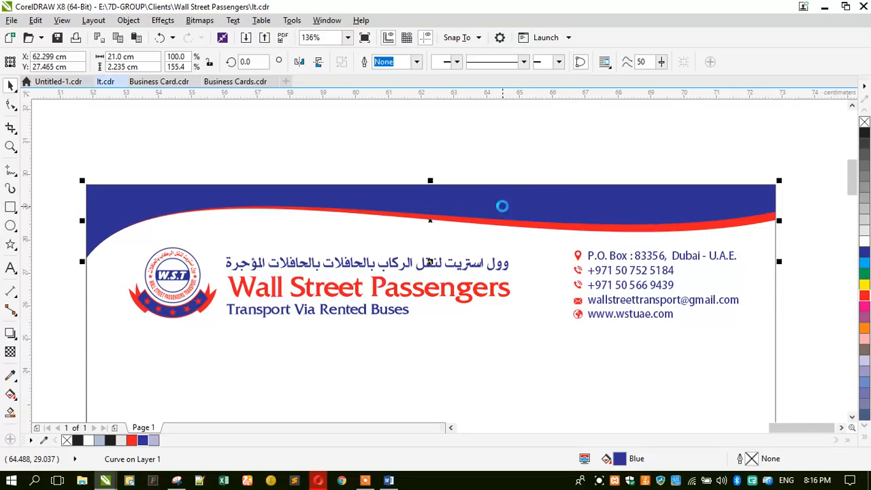
{"action": "left_click", "coordinate": [12, 103]}
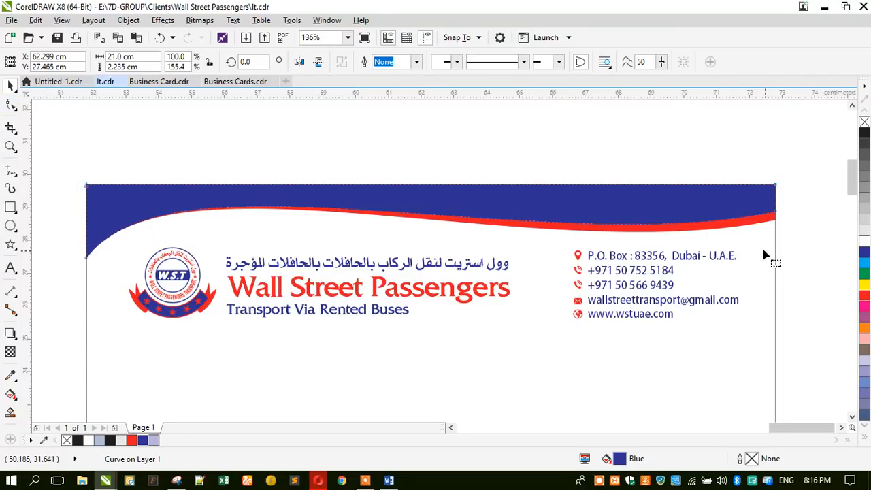
{"action": "scroll", "coordinate": [769, 193], "scroll_direction": "up", "scroll_amount": 3}
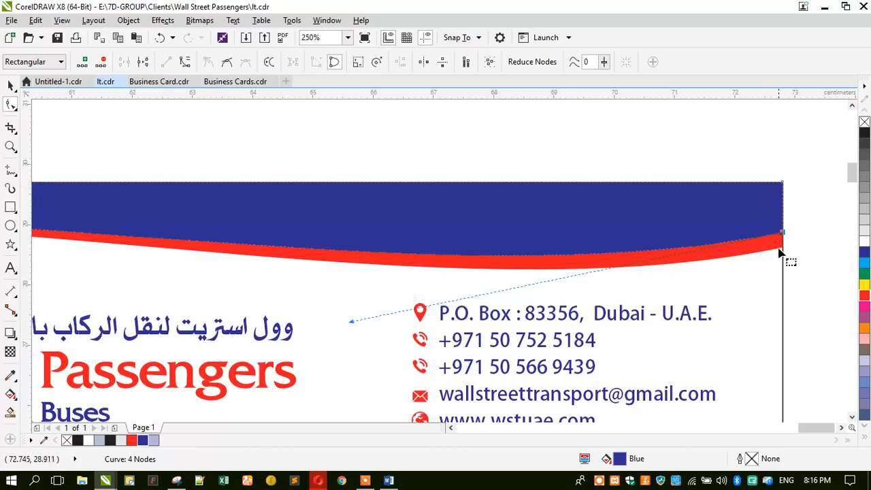
{"action": "left_click_drag", "start_coordinate": [783, 234], "coordinate": [786, 221]}
{"action": "left_click", "coordinate": [10, 85]}
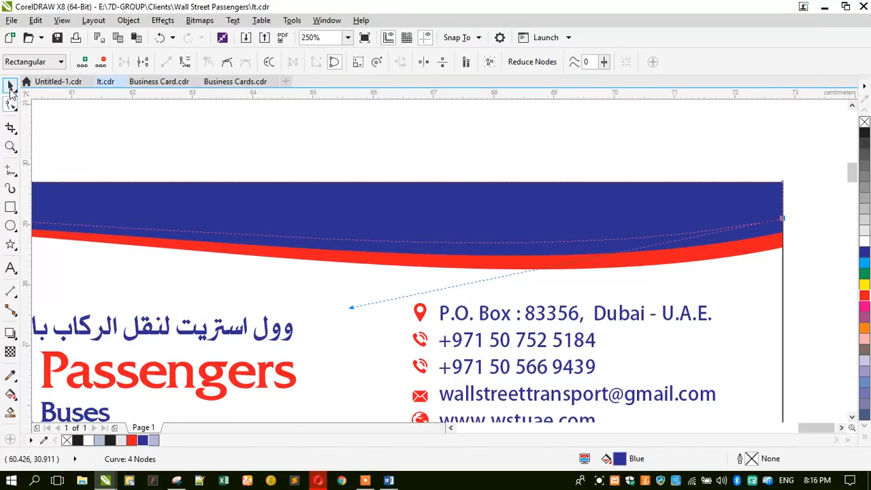
{"action": "key", "text": "space"}
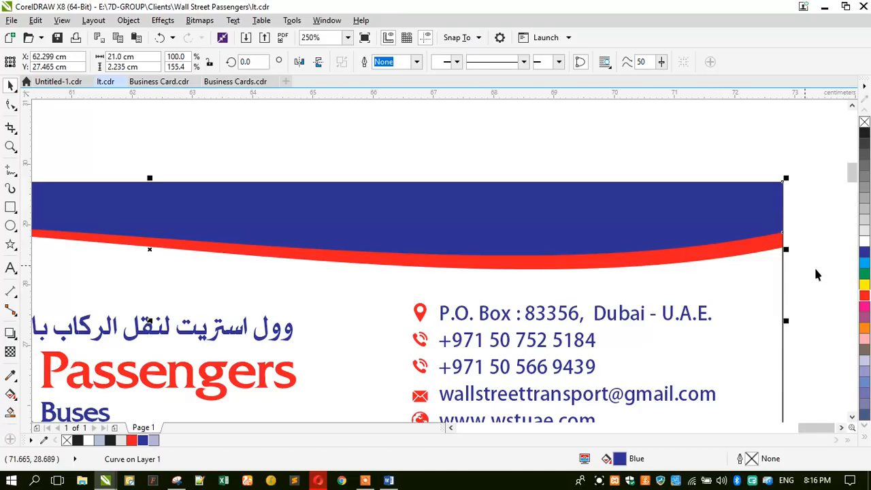
{"action": "left_click", "coordinate": [454, 126]}
{"action": "key", "text": "F3"}
{"action": "key", "text": "F3"}
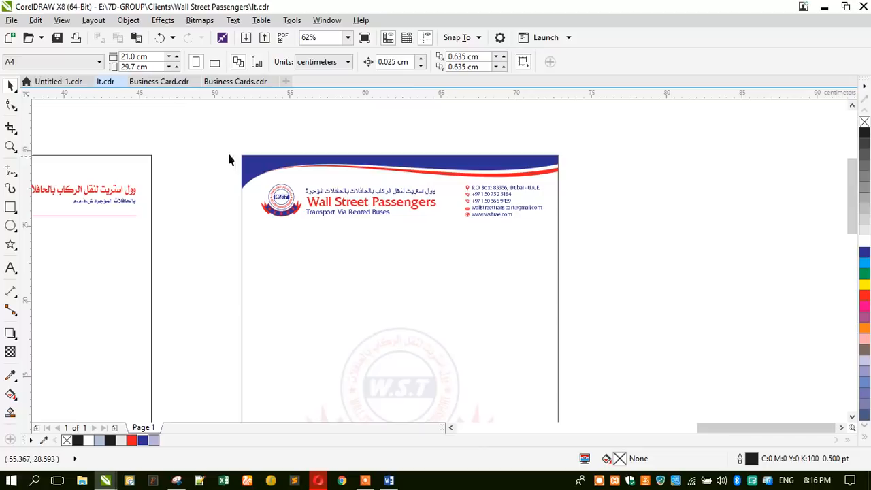
Step: Try moving the logo header and contact block up closer to the wave bands
{"action": "left_click_drag", "start_coordinate": [290, 170], "coordinate": [576, 203]}
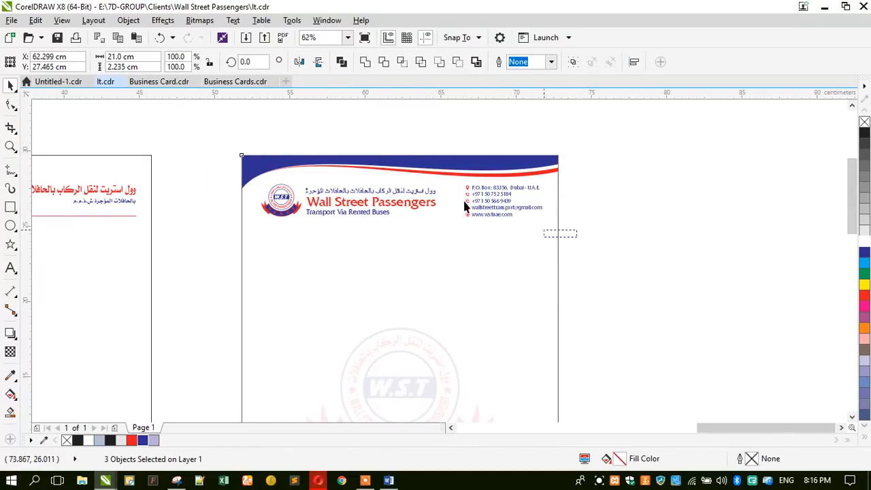
{"action": "left_click", "coordinate": [255, 177], "text": "shift"}
{"action": "scroll", "coordinate": [306, 148], "scroll_direction": "up", "scroll_amount": 2}
{"action": "left_click_drag", "start_coordinate": [254, 245], "coordinate": [253, 232]}
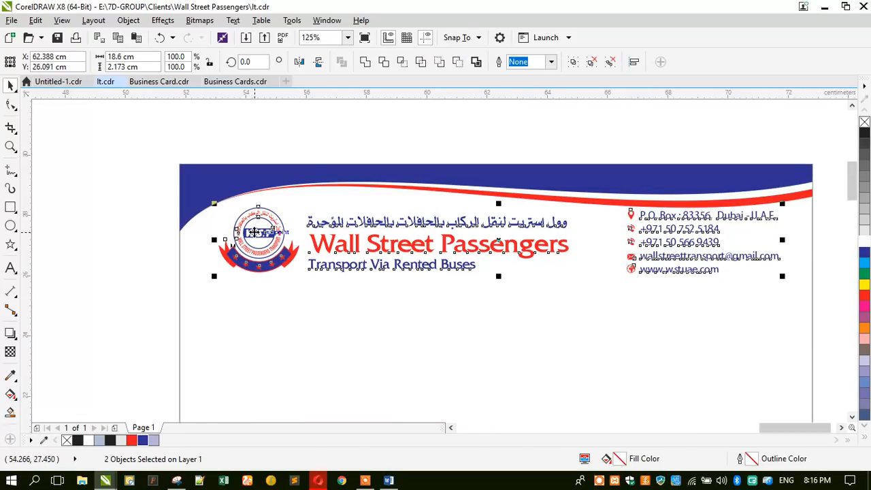
{"action": "key", "text": "Escape"}
Step: Group the blue, white and red wave bands and stretch the group downward to a height of 2.673 cm
{"action": "left_click", "coordinate": [255, 189]}
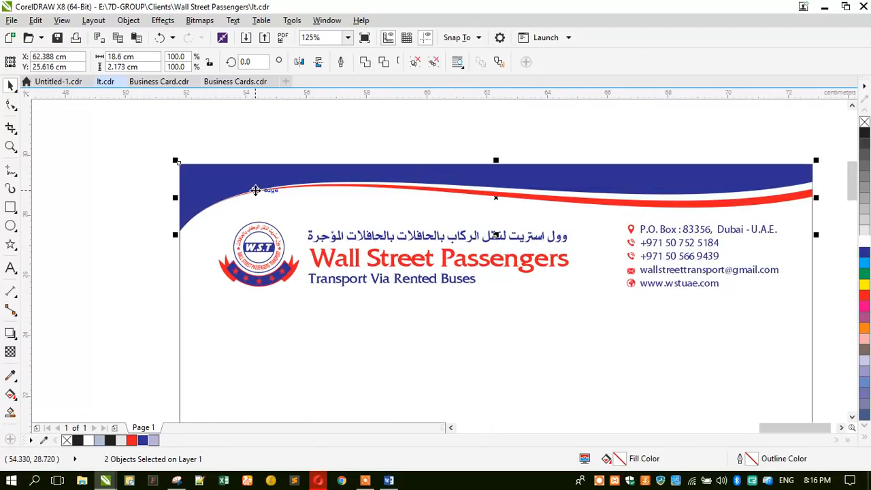
{"action": "key", "text": "ctrl+g"}
{"action": "left_click_drag", "start_coordinate": [495, 234], "coordinate": [495, 249]}
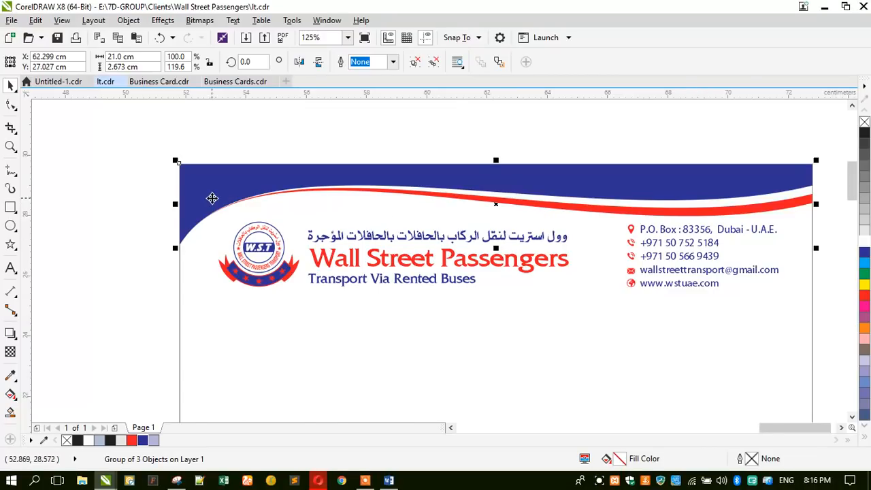
Step: Skew the wave group so its left end drops, and stretch it upward to a height of 3.83 cm
{"action": "left_click_drag", "start_coordinate": [175, 203], "coordinate": [172, 224]}
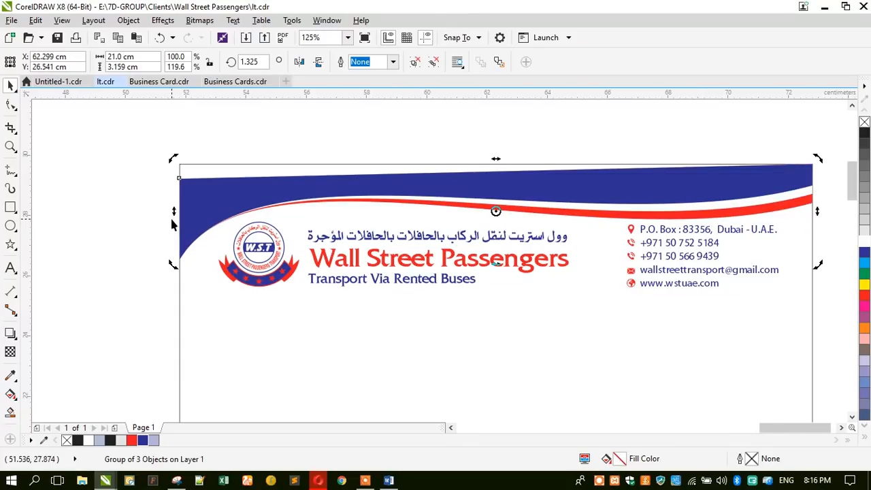
{"action": "left_click", "coordinate": [219, 207]}
{"action": "left_click_drag", "start_coordinate": [497, 159], "coordinate": [496, 139]}
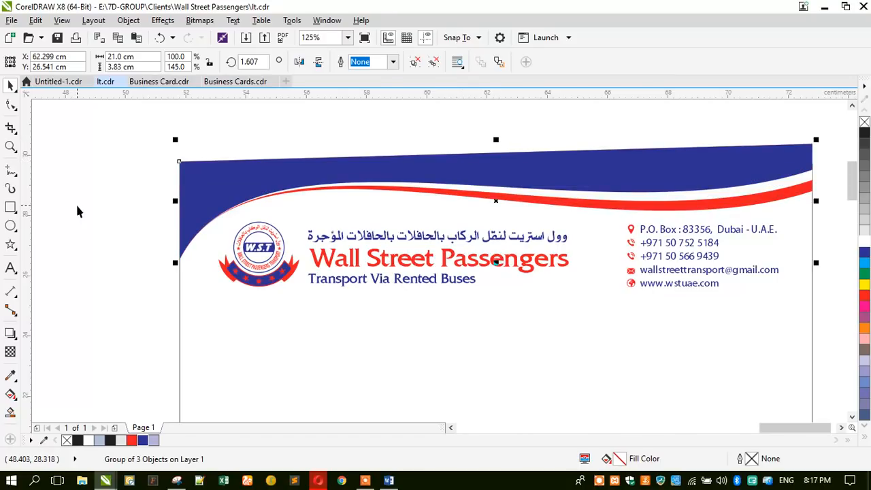
Step: Draw a rectangle over the part of the wave group that extends above the page's top edge, and select the page rectangle
{"action": "left_click", "coordinate": [10, 207]}
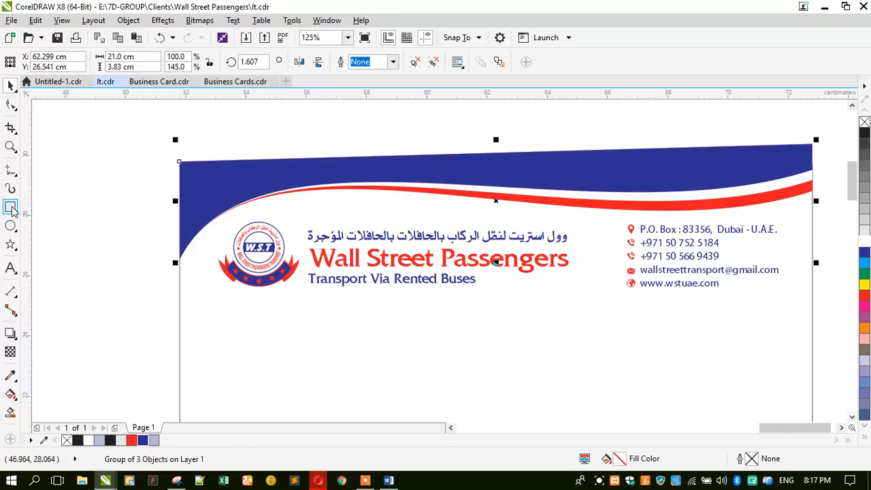
{"action": "left_click_drag", "start_coordinate": [817, 163], "coordinate": [143, 132]}
{"action": "left_click", "coordinate": [10, 85]}
{"action": "left_click", "coordinate": [202, 318]}
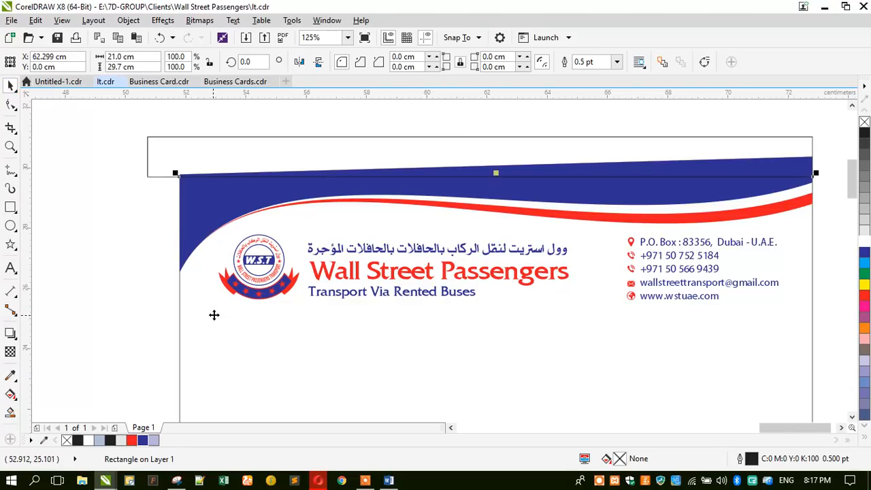
Step: Widen the rectangle above the page to 22.914 cm, trim the wave group with it along the page's top edge, and delete the rectangle
{"action": "left_click", "coordinate": [147, 156]}
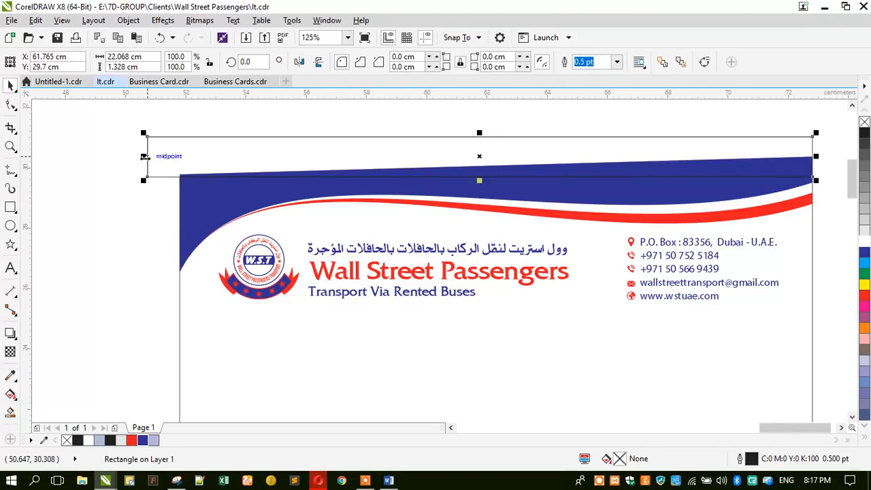
{"action": "left_click_drag", "start_coordinate": [144, 156], "coordinate": [131, 157]}
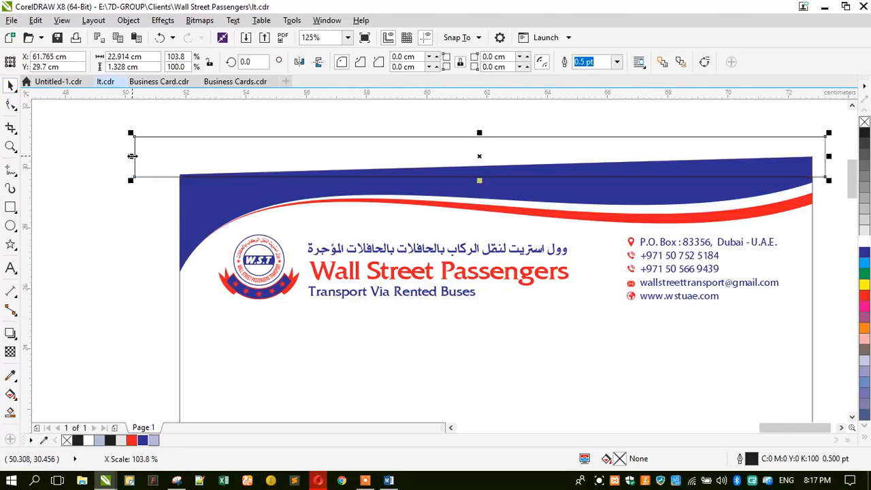
{"action": "left_click", "coordinate": [210, 234], "text": "shift"}
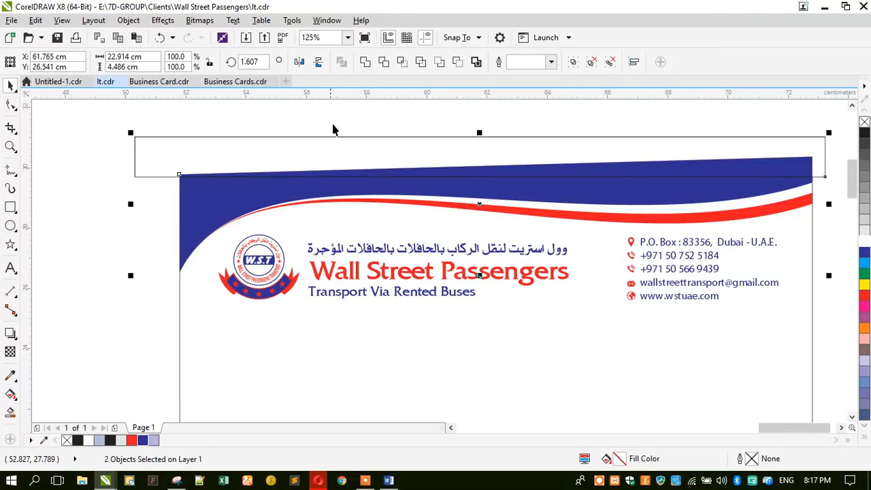
{"action": "left_click", "coordinate": [385, 64]}
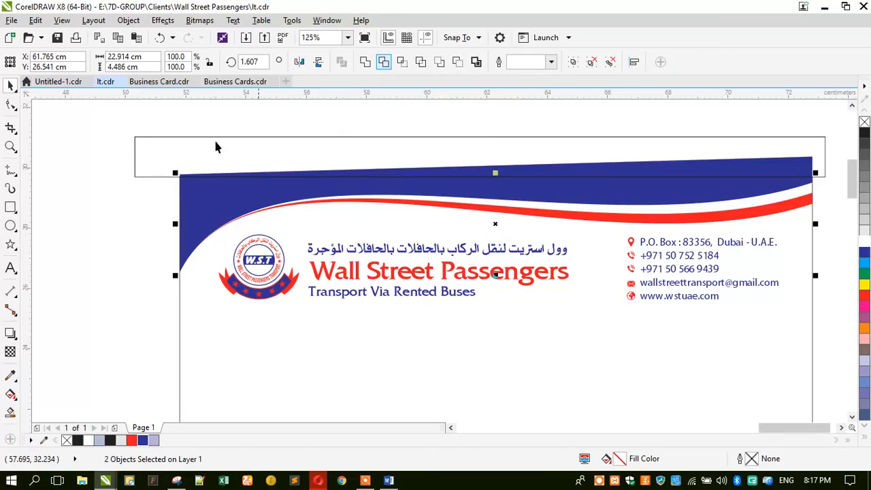
{"action": "left_click", "coordinate": [158, 157]}
{"action": "key", "text": "Delete"}
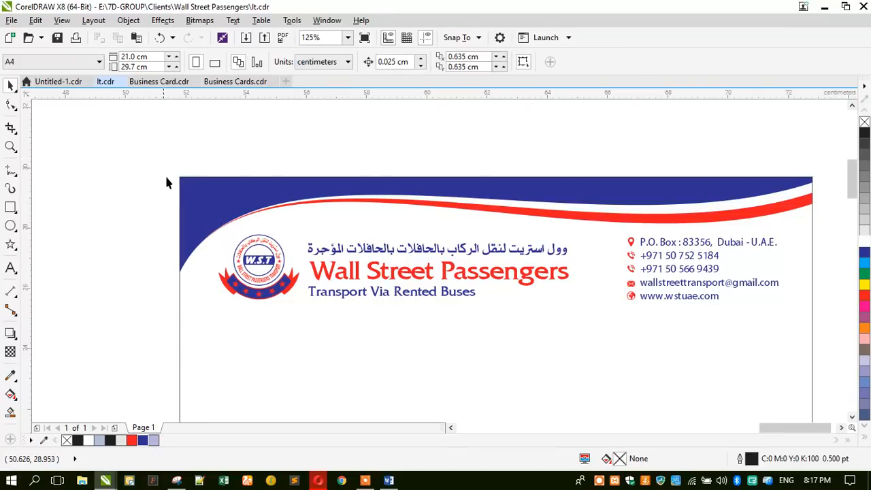
Step: Enlarge the grouped logo and bilingual company name proportionally to 12.608 cm wide and 2.333 cm high
{"action": "scroll", "coordinate": [191, 165], "scroll_direction": "down", "scroll_amount": 2}
{"action": "scroll", "coordinate": [345, 175], "scroll_direction": "down", "scroll_amount": 1}
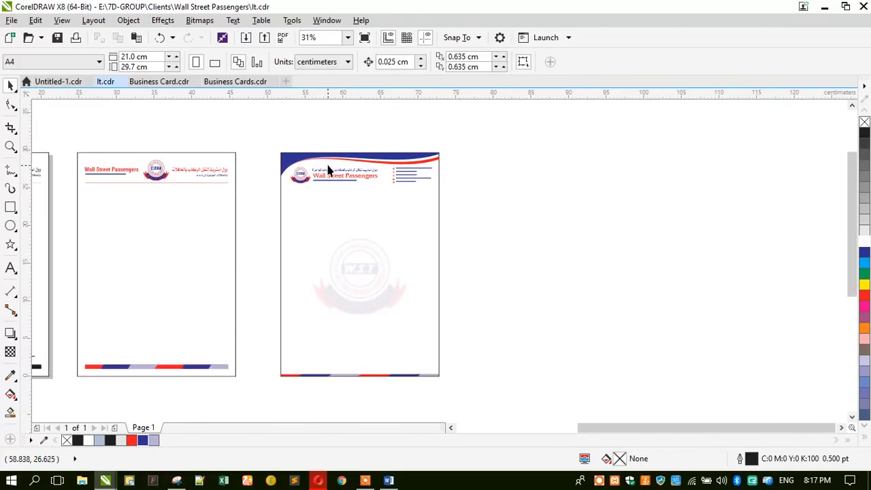
{"action": "scroll", "coordinate": [327, 168], "scroll_direction": "up", "scroll_amount": 1}
{"action": "left_click", "coordinate": [297, 188]}
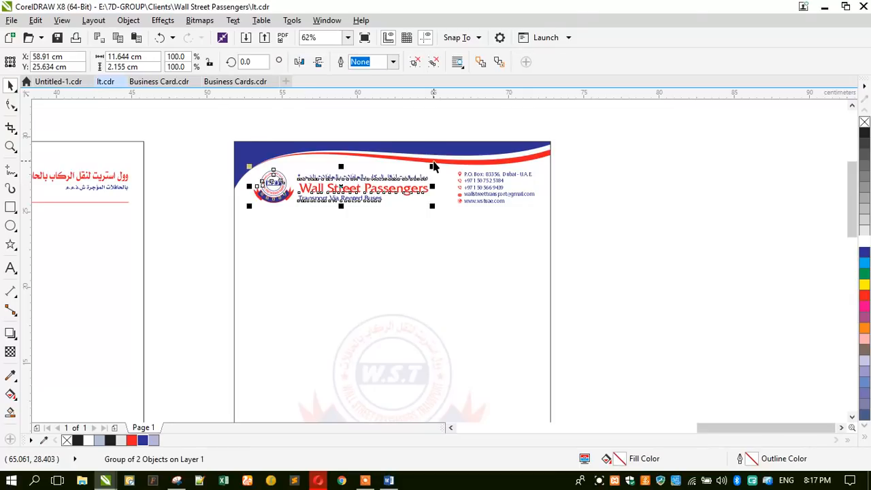
{"action": "scroll", "coordinate": [433, 165], "scroll_direction": "up", "scroll_amount": 1}
{"action": "left_click_drag", "start_coordinate": [433, 171], "coordinate": [456, 149]}
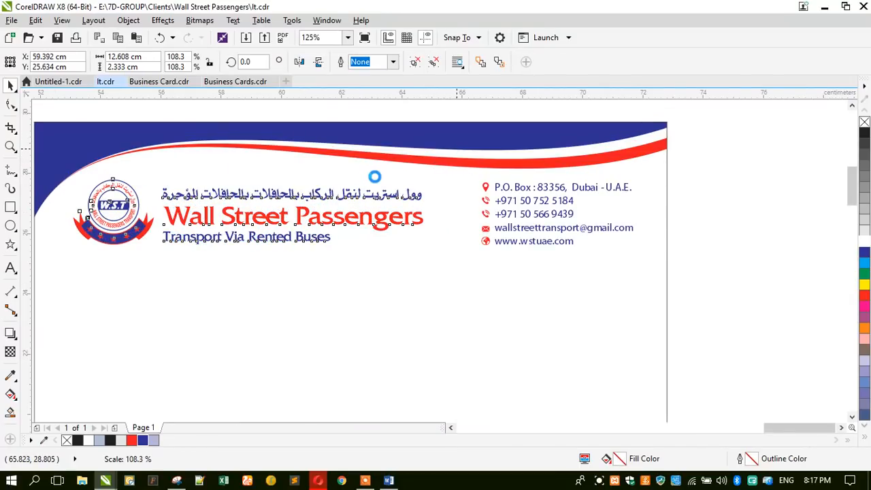
Step: Move the enlarged logo header left and slightly up beneath the wave, to X 59.04 cm and Y 25.694 cm, and deselect it
{"action": "scroll", "coordinate": [374, 176], "scroll_direction": "down", "scroll_amount": 1}
{"action": "scroll", "coordinate": [223, 169], "scroll_direction": "up", "scroll_amount": 1}
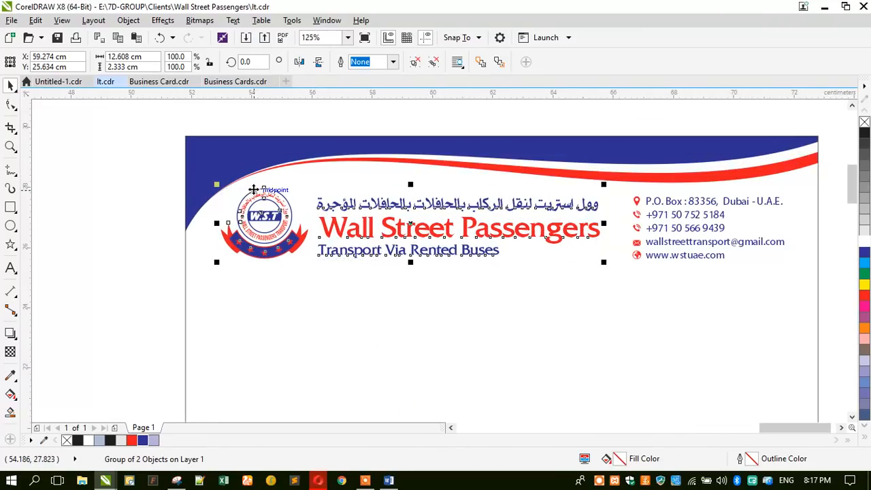
{"action": "scroll", "coordinate": [263, 193], "scroll_direction": "up", "scroll_amount": 1}
{"action": "left_click_drag", "start_coordinate": [264, 193], "coordinate": [249, 192]}
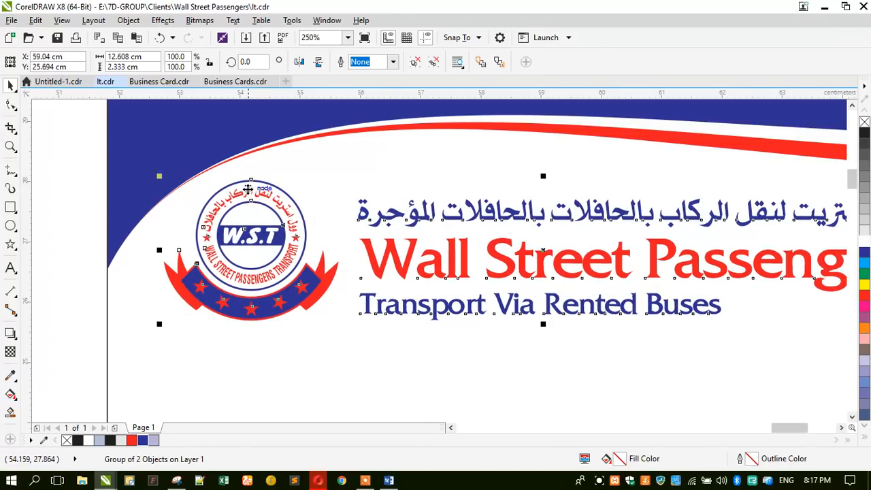
{"action": "scroll", "coordinate": [249, 192], "scroll_direction": "down", "scroll_amount": 1}
{"action": "scroll", "coordinate": [270, 158], "scroll_direction": "down", "scroll_amount": 1}
{"action": "key", "text": "Escape"}
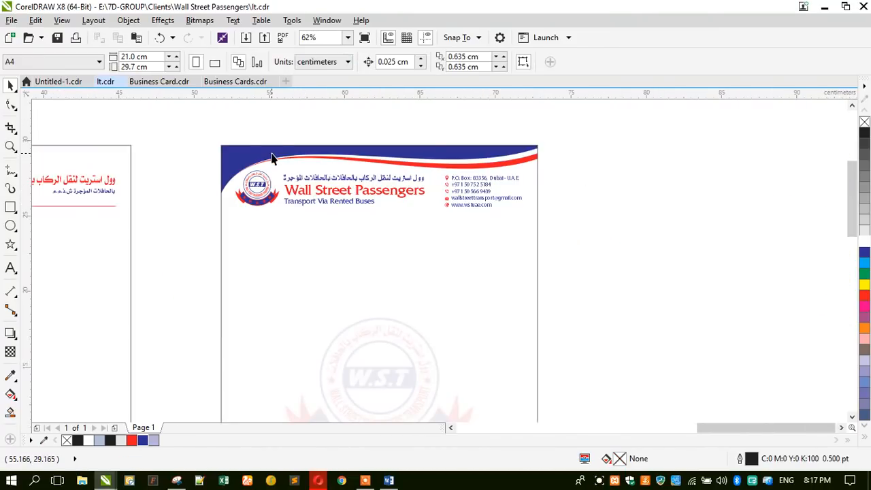
Step: Duplicate the top wave group near the foot of the page and mirror the copy both vertically and horizontally
{"action": "scroll", "coordinate": [408, 140], "scroll_direction": "down", "scroll_amount": 1}
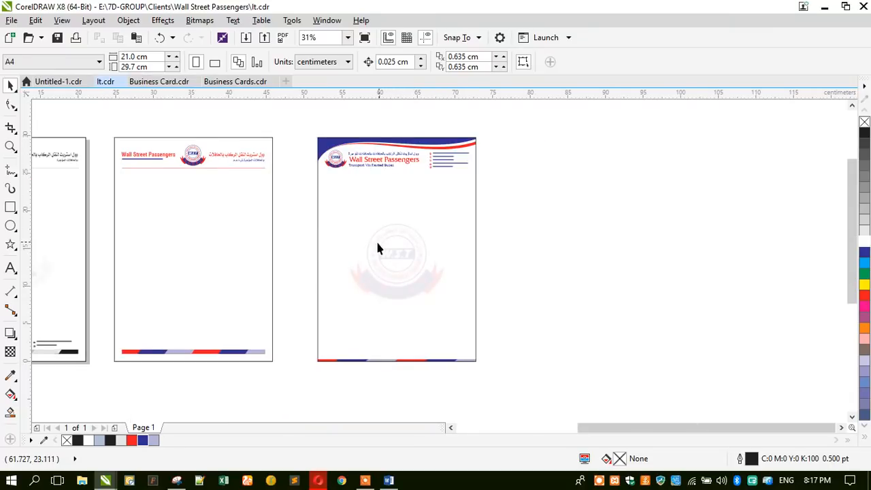
{"action": "left_click", "coordinate": [394, 147]}
{"action": "left_click_drag", "start_coordinate": [393, 146], "coordinate": [389, 333]}
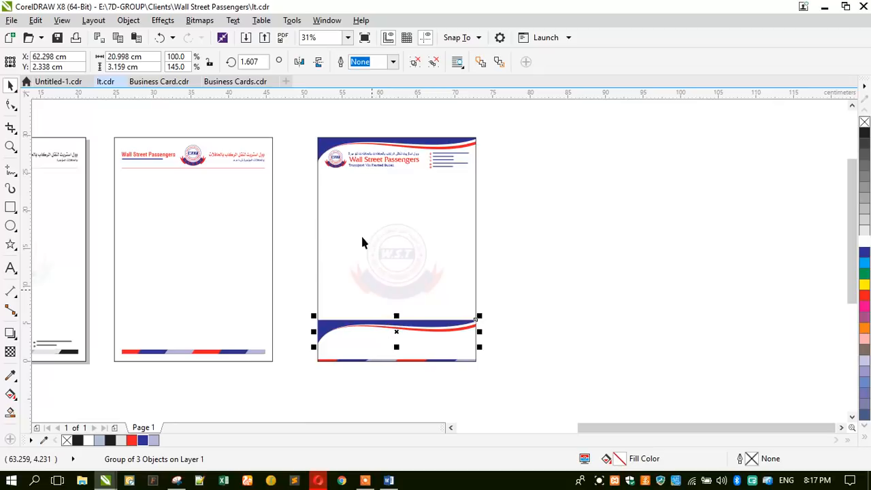
{"action": "left_click", "coordinate": [317, 62]}
{"action": "left_click", "coordinate": [299, 61]}
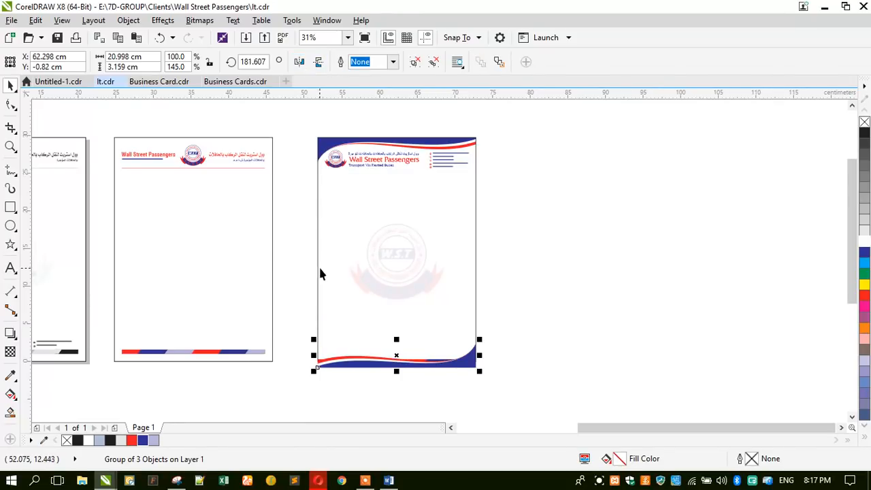
Step: Align the mirrored wave group with the page rectangle's bottom edge, and select the multicoloured footer stripe there
{"action": "left_click", "coordinate": [332, 263], "text": "shift"}
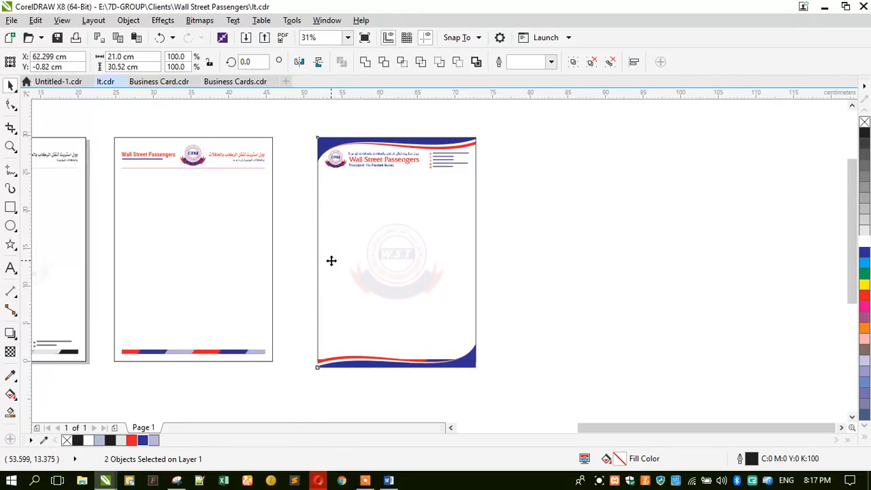
{"action": "key", "text": "b"}
{"action": "left_click_drag", "start_coordinate": [301, 350], "coordinate": [490, 374]}
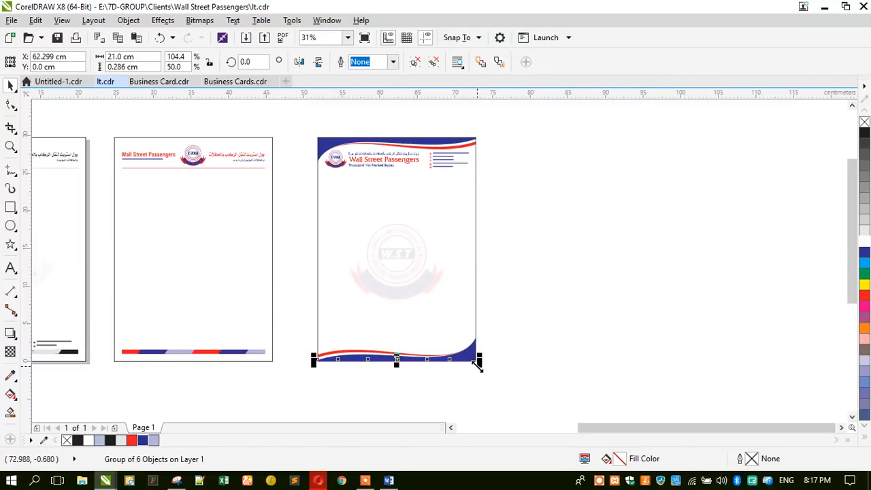
{"action": "key", "text": "Escape"}
Step: Select the entire letterhead, including its page rectangle, and check the full layout with both wave bands
{"action": "left_click", "coordinate": [372, 290]}
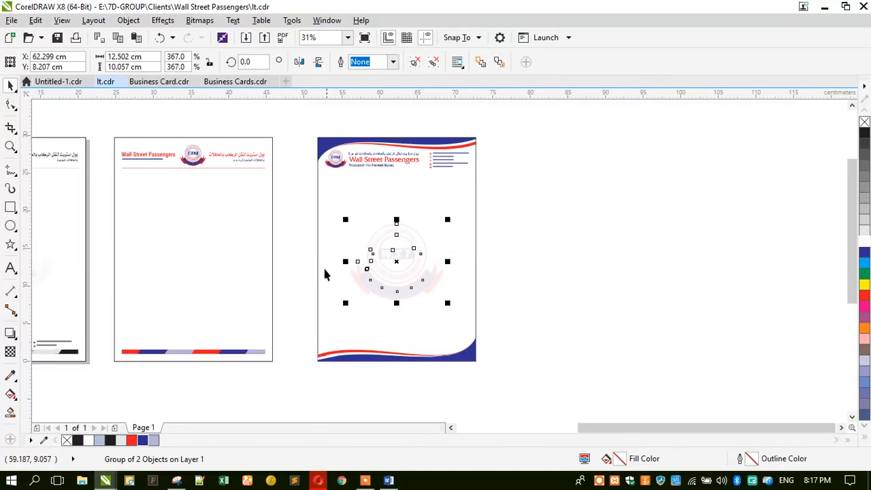
{"action": "left_click_drag", "start_coordinate": [307, 132], "coordinate": [494, 381]}
{"action": "key", "text": "shift+F2"}
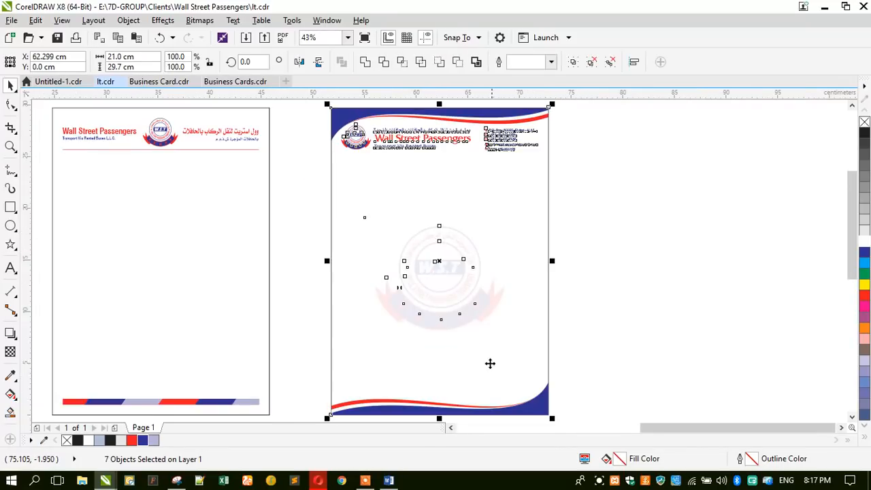
{"action": "left_click", "coordinate": [338, 338]}
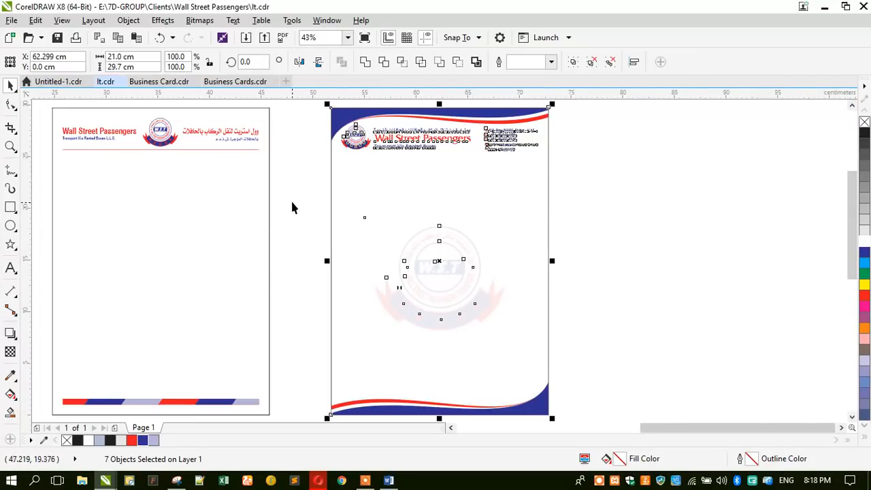
{"action": "left_click", "coordinate": [292, 208]}
Step: Export only the selected letterhead objects to the Desktop as a JPEG bitmap named 1.jpg
{"action": "left_click_drag", "start_coordinate": [320, 107], "coordinate": [558, 403]}
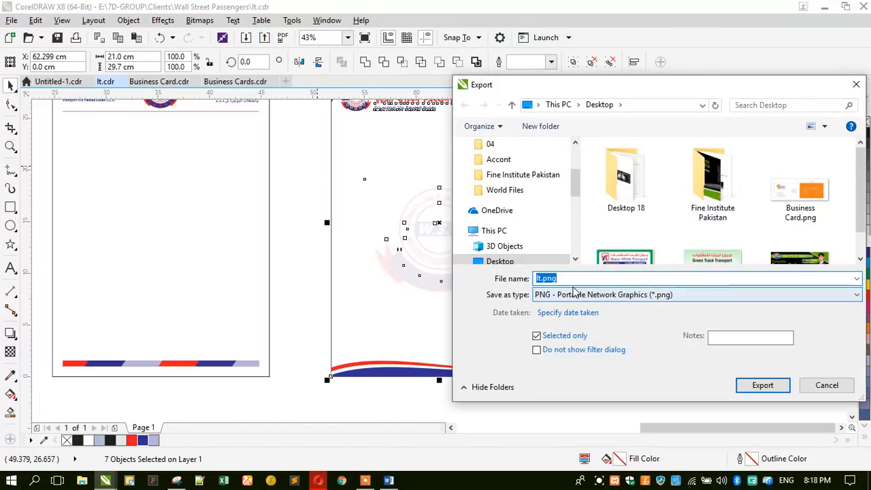
{"action": "type", "text": "1"}
{"action": "left_click", "coordinate": [571, 294]}
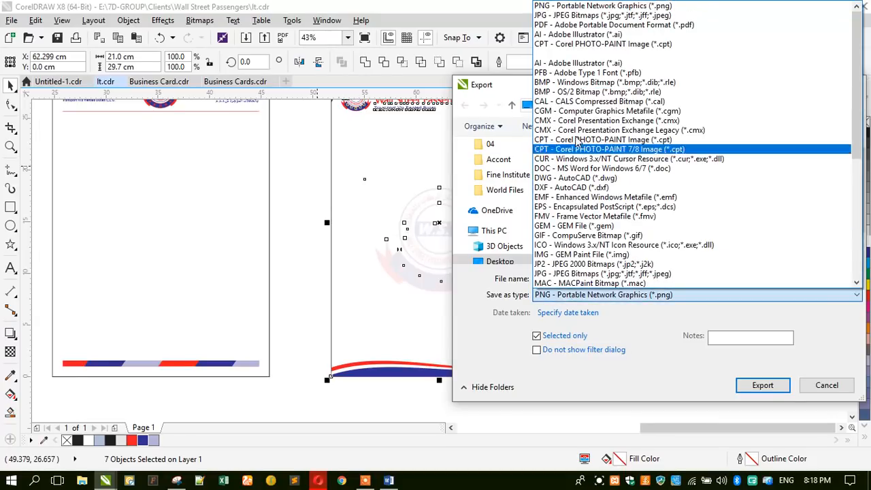
{"action": "left_click", "coordinate": [585, 17]}
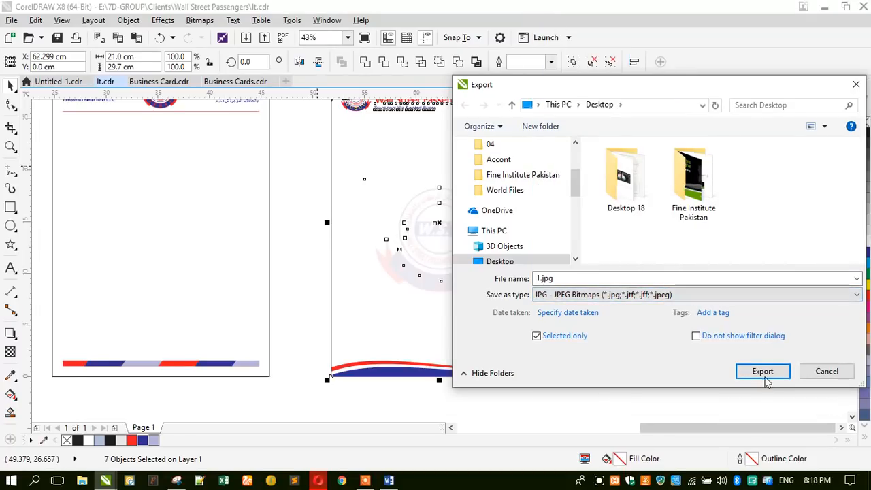
{"action": "left_click", "coordinate": [765, 374]}
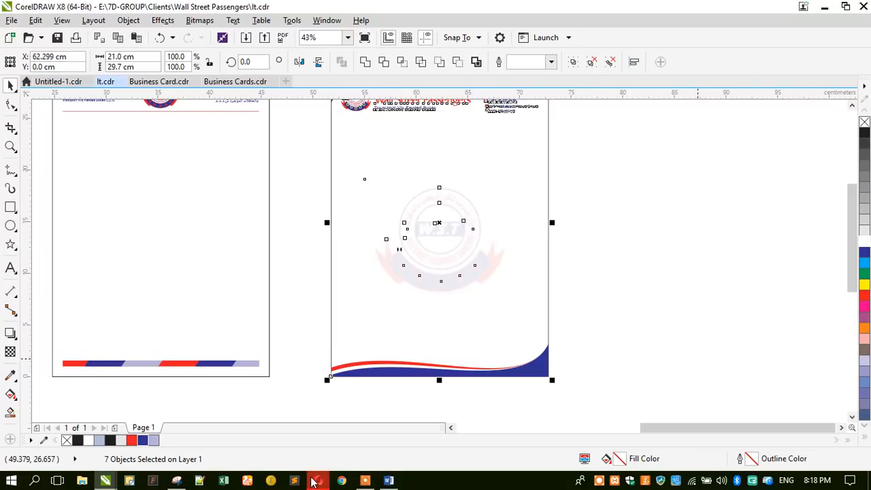
Step: Switch to the Opera browser and search Google Images for "LETTERHEAD DESIGN"
{"action": "left_click", "coordinate": [313, 470]}
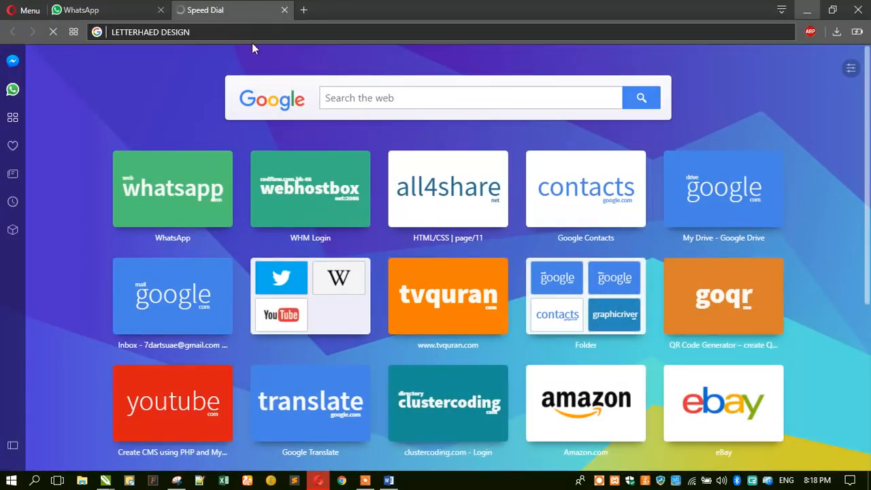
{"action": "key", "text": "Return"}
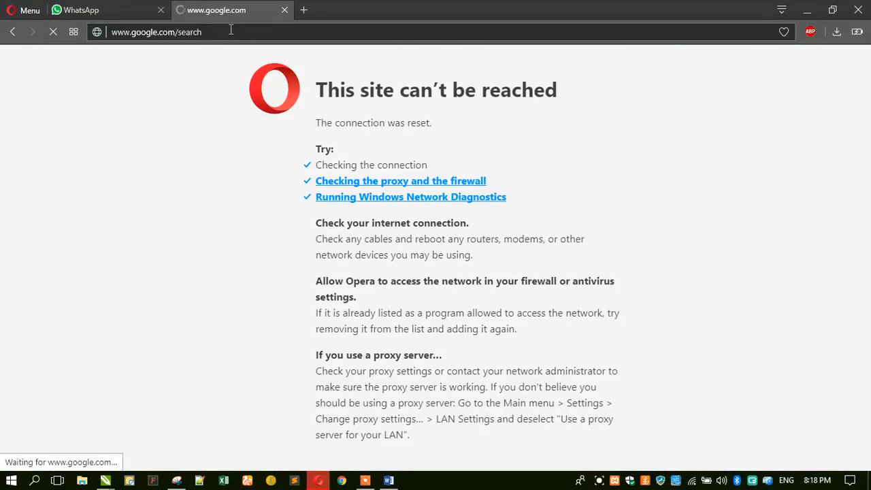
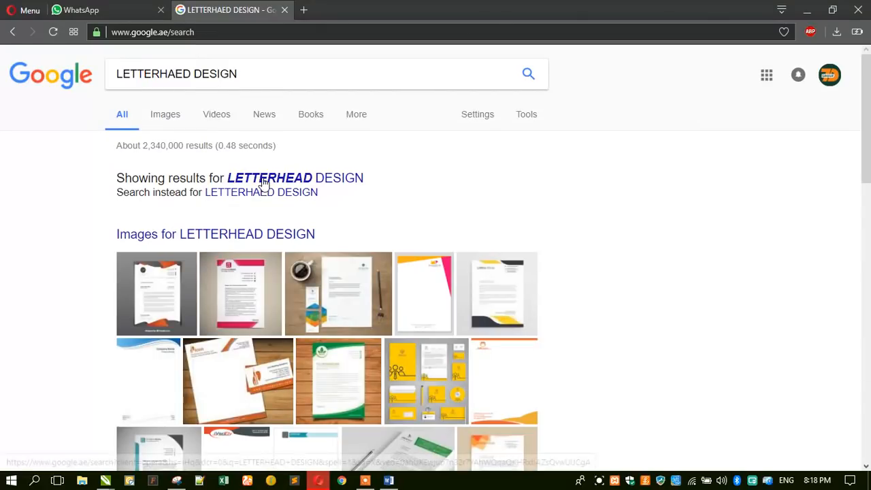
{"action": "left_click", "coordinate": [264, 180]}
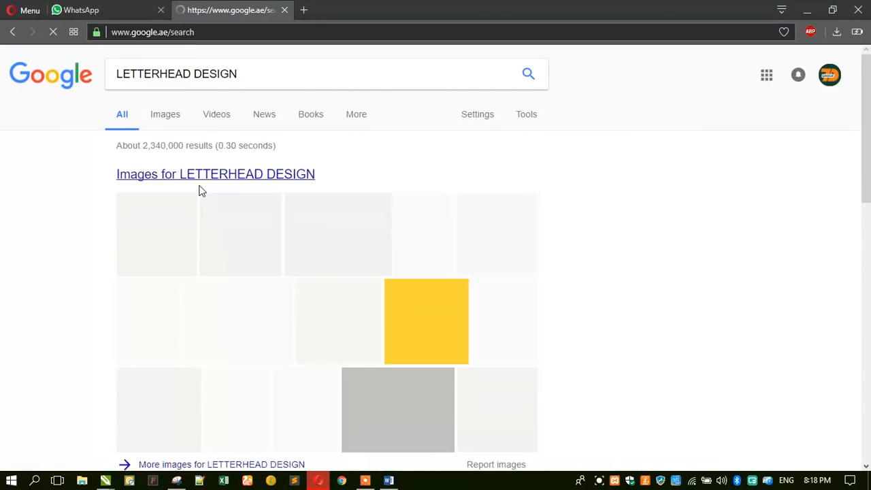
{"action": "left_click", "coordinate": [171, 119]}
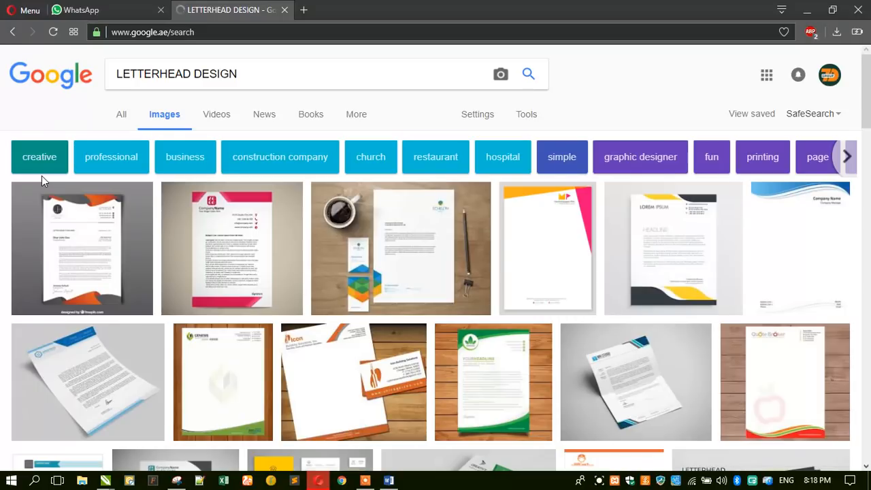
Step: Browse the letterhead image results and open the preview of the Freedom-Touch fax letterhead to examine its wavy footer
{"action": "scroll", "coordinate": [42, 175], "scroll_direction": "down", "scroll_amount": 1}
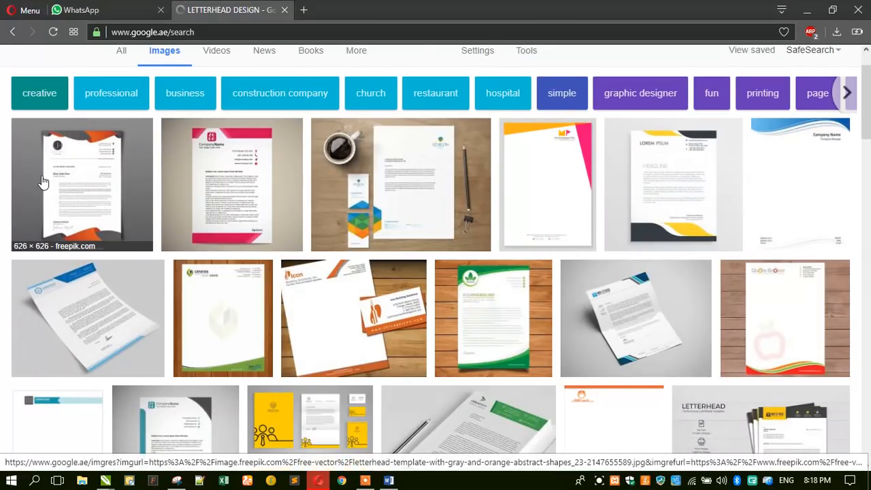
{"action": "scroll", "coordinate": [41, 182], "scroll_direction": "down", "scroll_amount": 1}
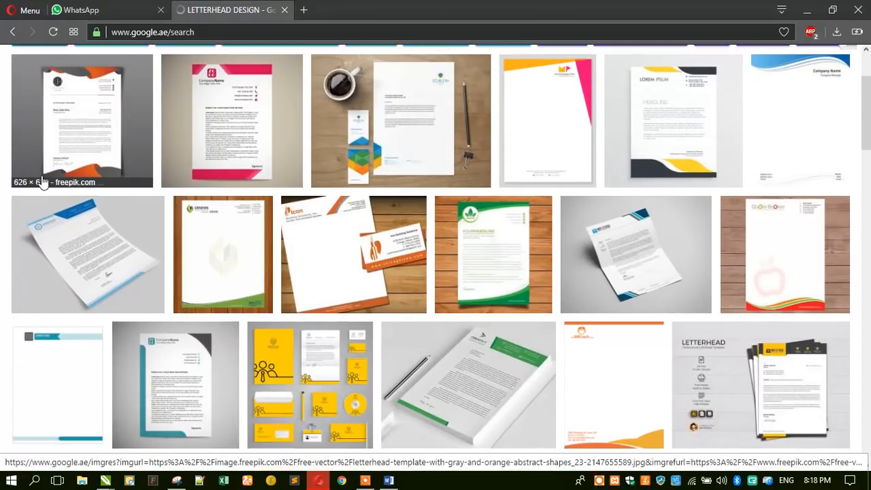
{"action": "scroll", "coordinate": [27, 183], "scroll_direction": "down", "scroll_amount": 3}
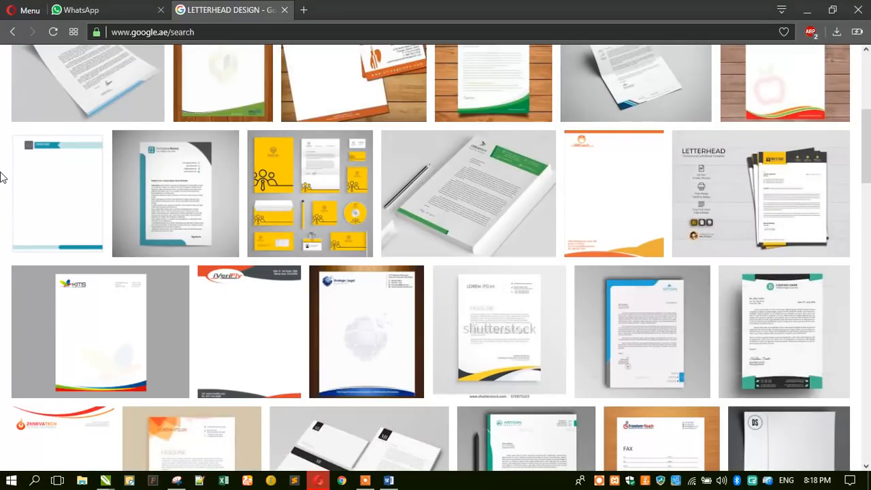
{"action": "scroll", "coordinate": [3, 177], "scroll_direction": "down", "scroll_amount": 1}
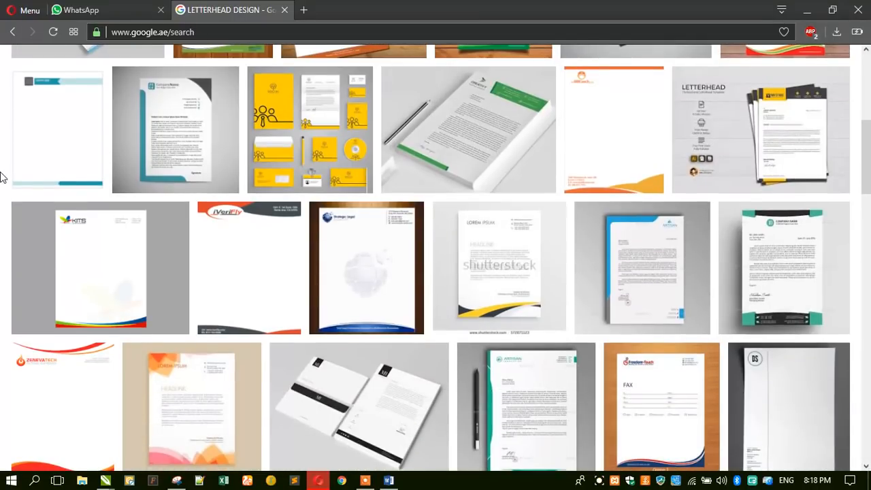
{"action": "scroll", "coordinate": [3, 177], "scroll_direction": "down", "scroll_amount": 2}
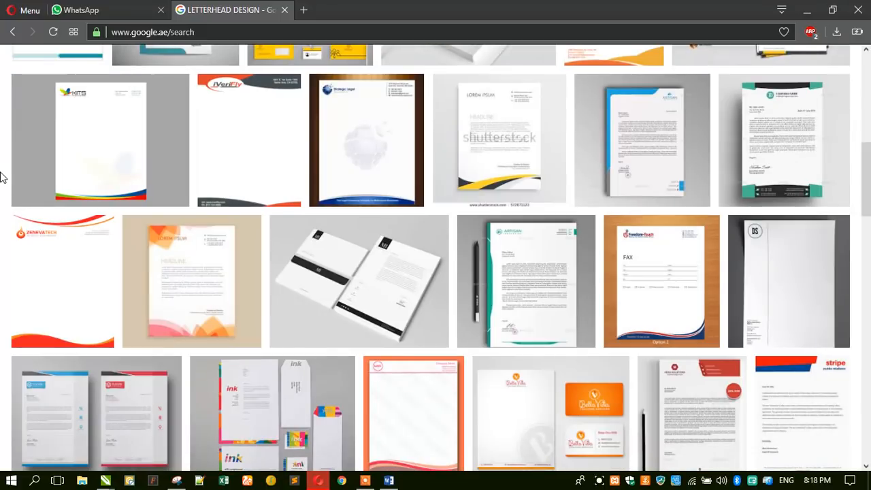
{"action": "left_click", "coordinate": [679, 300]}
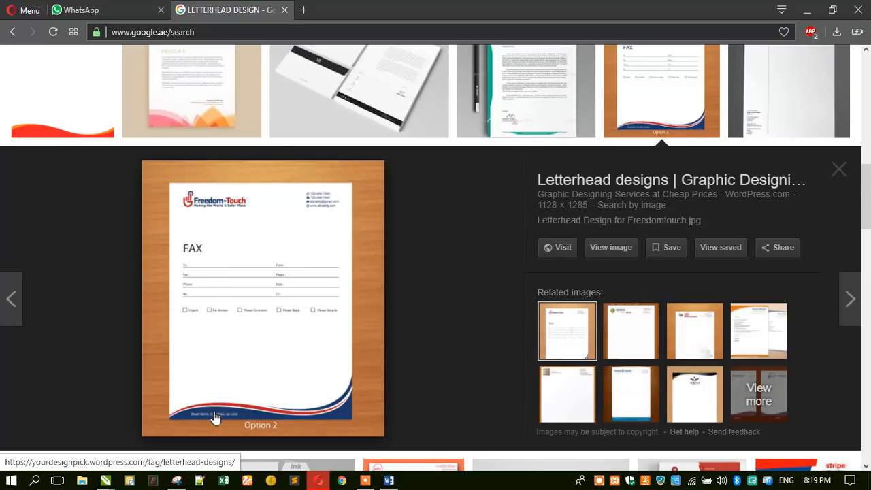
{"action": "right_click", "coordinate": [268, 317]}
{"action": "left_click", "coordinate": [272, 305]}
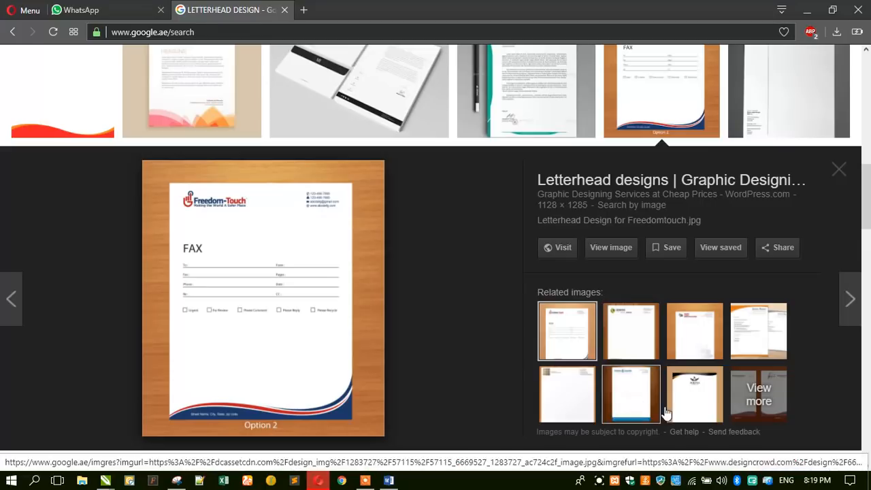
Step: Preview the Aquila letterhead image, and finish the pending JPEG export of the letterhead in CorelDRAW with RGB Color (24-bit)
{"action": "left_click", "coordinate": [698, 400]}
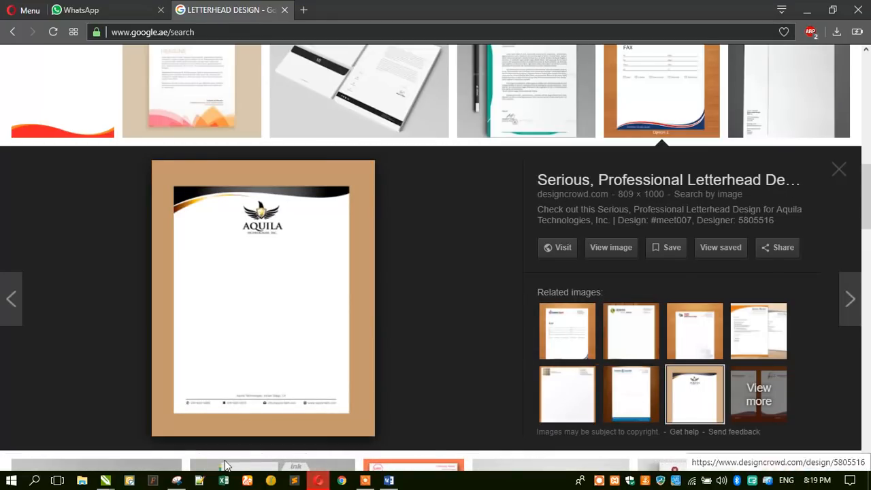
{"action": "mouse_move", "coordinate": [114, 483]}
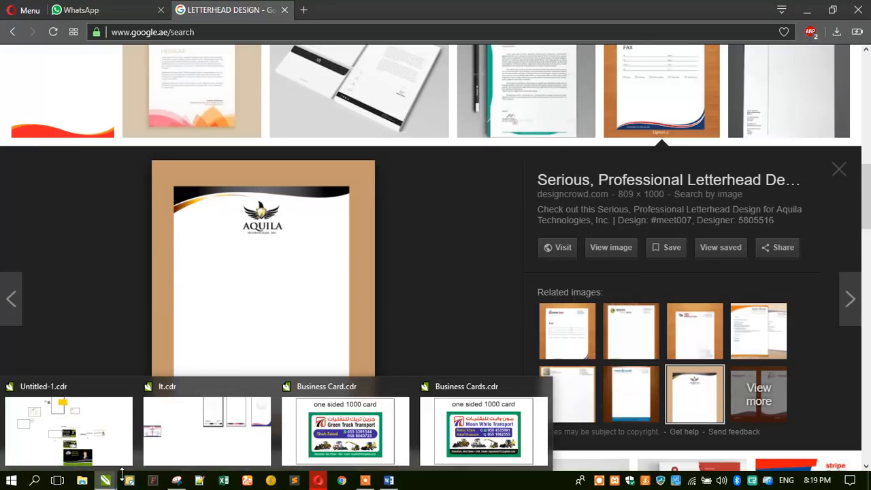
{"action": "left_click", "coordinate": [224, 428]}
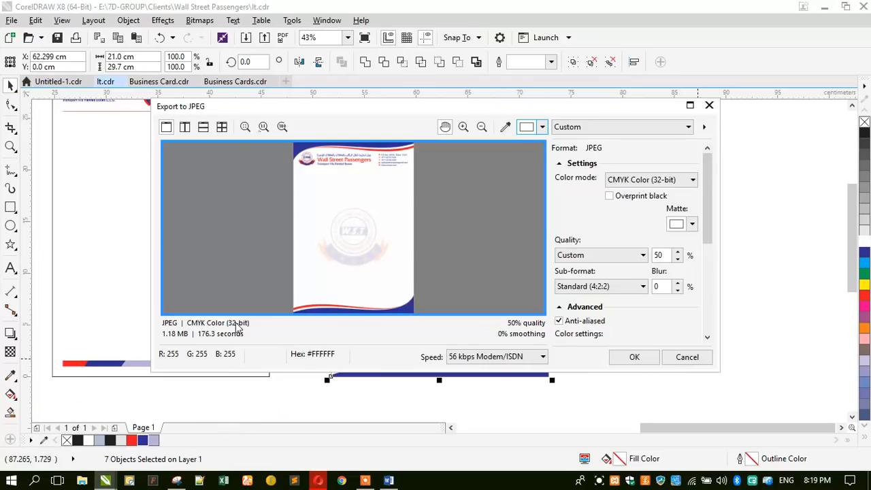
{"action": "left_click", "coordinate": [646, 180]}
{"action": "left_click", "coordinate": [626, 202]}
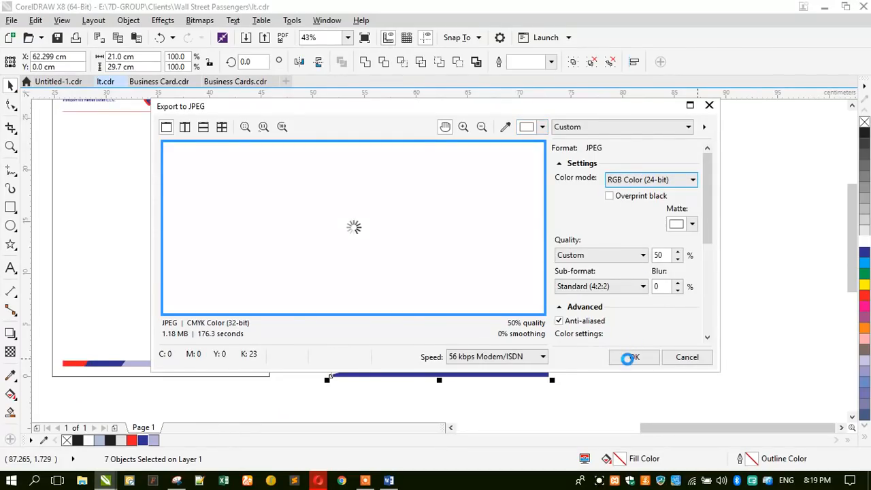
{"action": "left_click", "coordinate": [632, 359]}
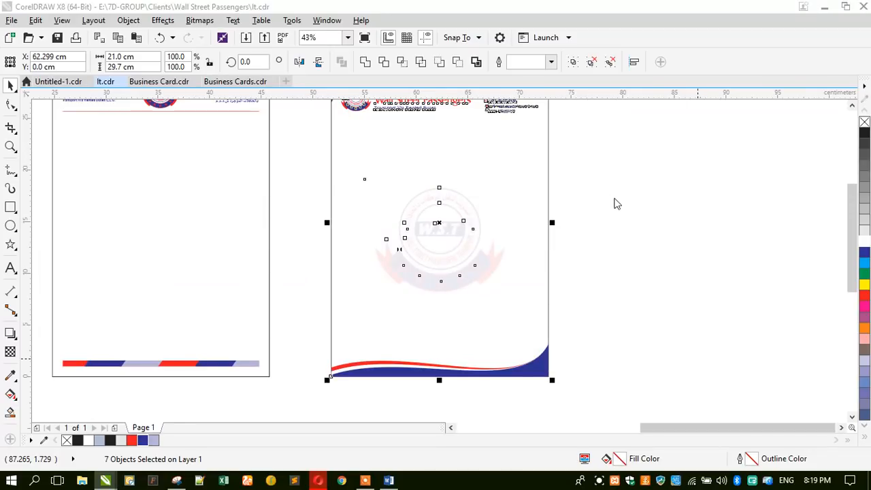
Step: Paste the copied Freedom-Touch fax letterhead image into the letterhead drawing
{"action": "left_click", "coordinate": [612, 198]}
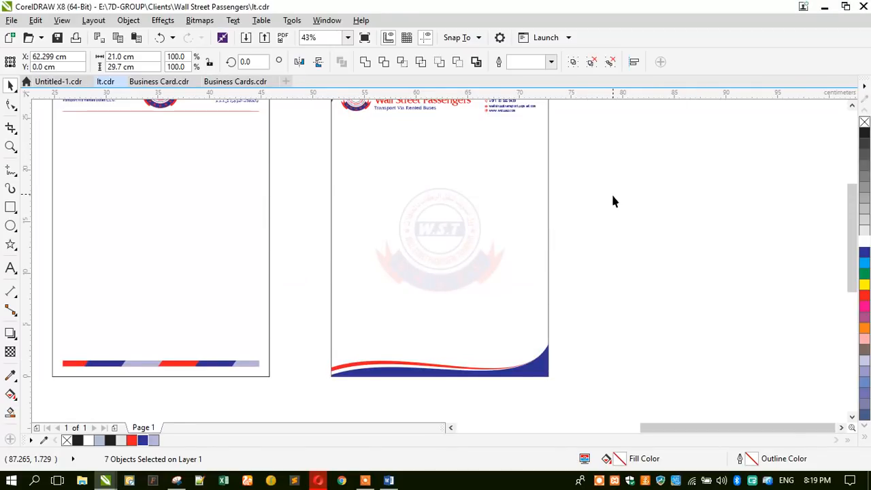
{"action": "right_click", "coordinate": [612, 195]}
{"action": "left_click", "coordinate": [643, 278]}
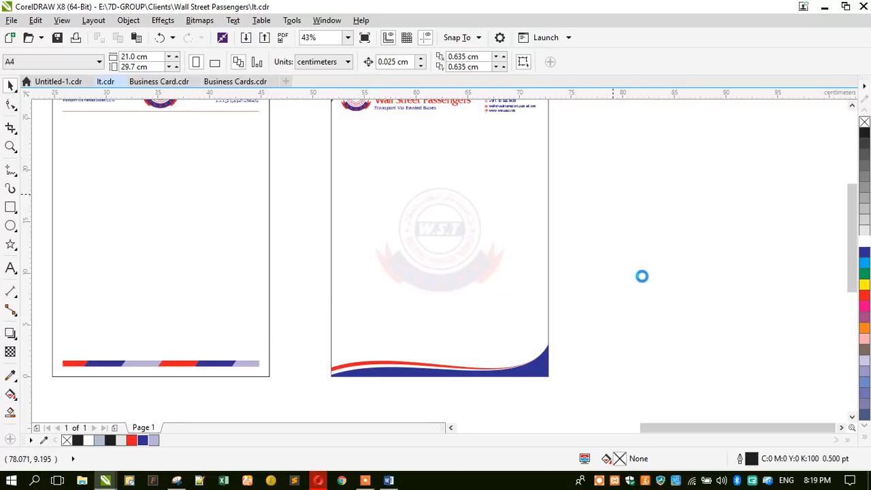
Step: Switch to Opera, copy the previewed Aquila letterhead image and return to the CorelDRAW drawing
{"action": "left_click", "coordinate": [317, 481]}
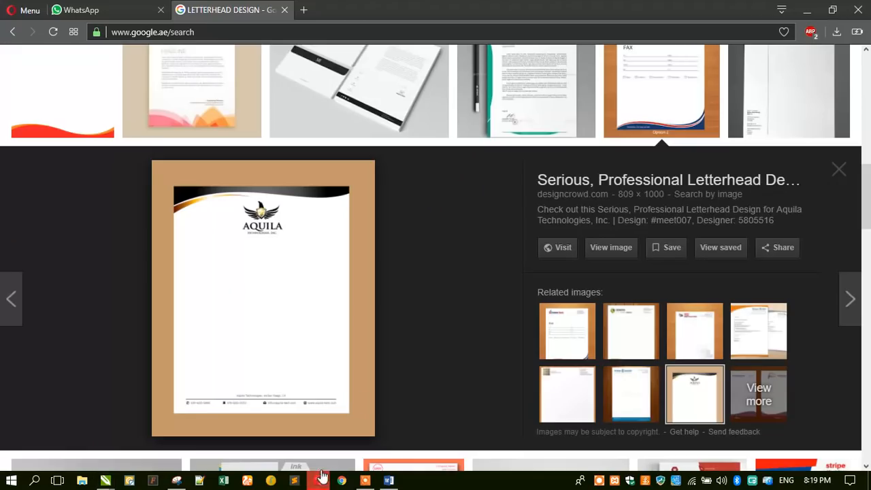
{"action": "right_click", "coordinate": [254, 240]}
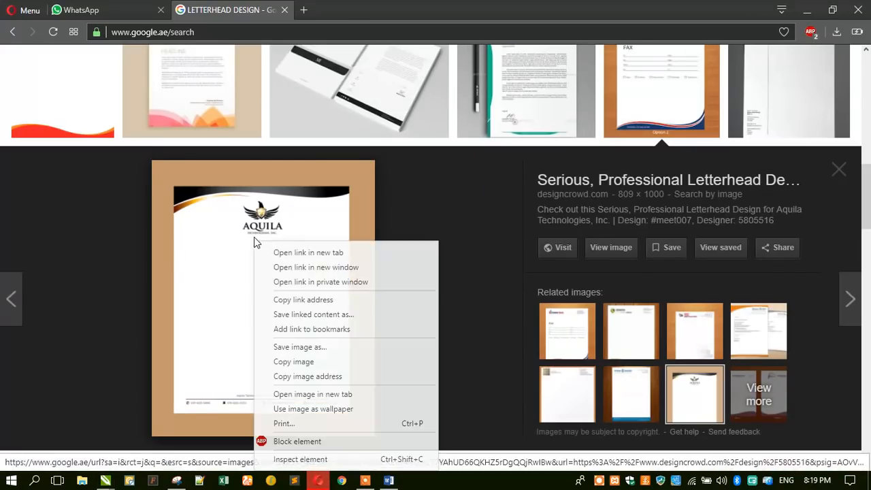
{"action": "left_click", "coordinate": [295, 361]}
{"action": "left_click", "coordinate": [807, 9]}
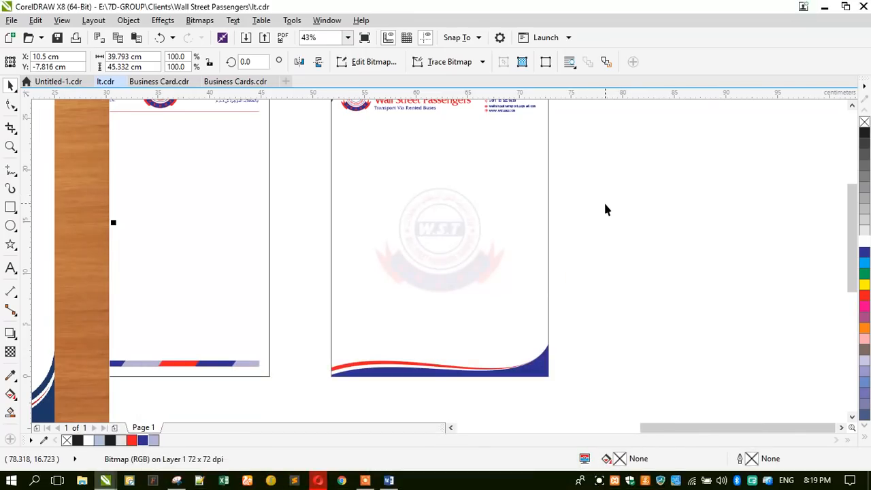
Step: Move the pasted Freedom-Touch picture into the empty area beyond the Wall Street Passengers letterhead with the wave bands
{"action": "left_click", "coordinate": [616, 193]}
{"action": "scroll", "coordinate": [616, 193], "scroll_direction": "down", "scroll_amount": 3}
{"action": "left_click_drag", "start_coordinate": [327, 216], "coordinate": [730, 217]}
Step: Paste the Aquila letterhead image and place it just to the right of the Freedom-Touch picture
{"action": "right_click", "coordinate": [202, 188]}
{"action": "left_click", "coordinate": [229, 267]}
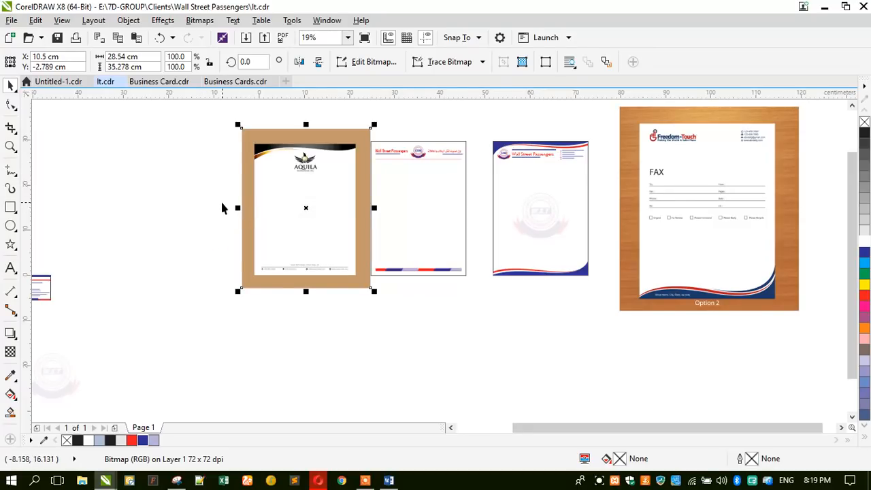
{"action": "scroll", "coordinate": [222, 204], "scroll_direction": "down", "scroll_amount": 2}
{"action": "left_click_drag", "start_coordinate": [265, 204], "coordinate": [557, 203]}
Step: Examine the wave bands of the Aquila and Freedom-Touch pictures, and browse more letterhead designs in Opera's image results
{"action": "scroll", "coordinate": [564, 177], "scroll_direction": "up", "scroll_amount": 6}
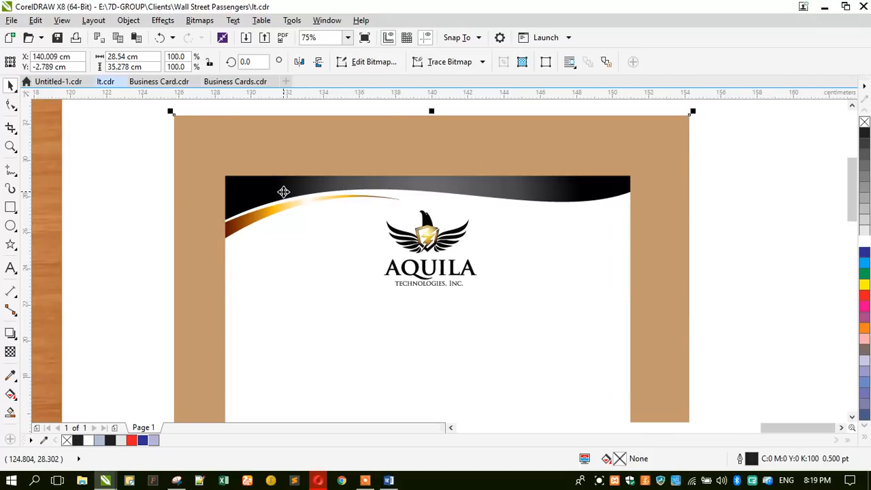
{"action": "scroll", "coordinate": [454, 162], "scroll_direction": "down", "scroll_amount": 4}
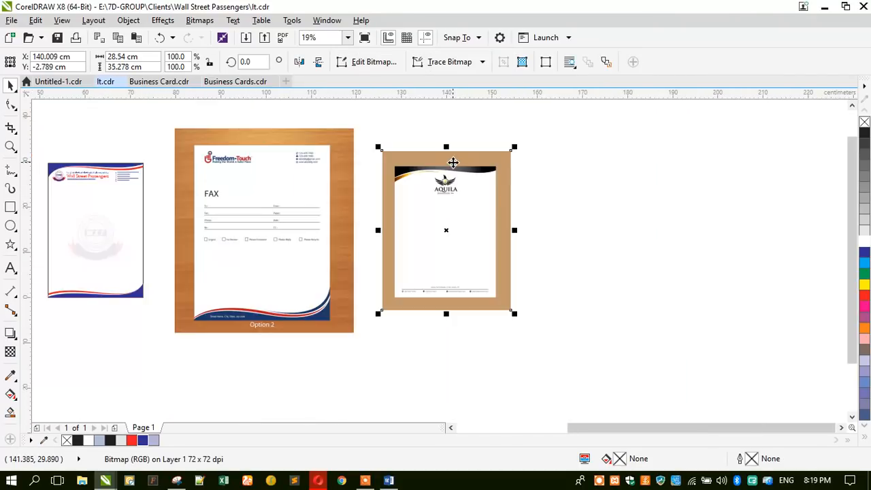
{"action": "scroll", "coordinate": [427, 190], "scroll_direction": "up", "scroll_amount": 2}
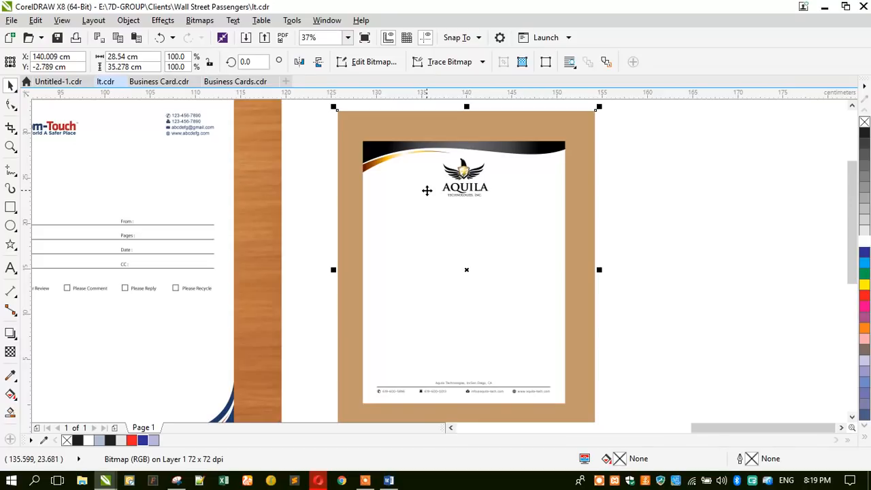
{"action": "scroll", "coordinate": [458, 179], "scroll_direction": "down", "scroll_amount": 4}
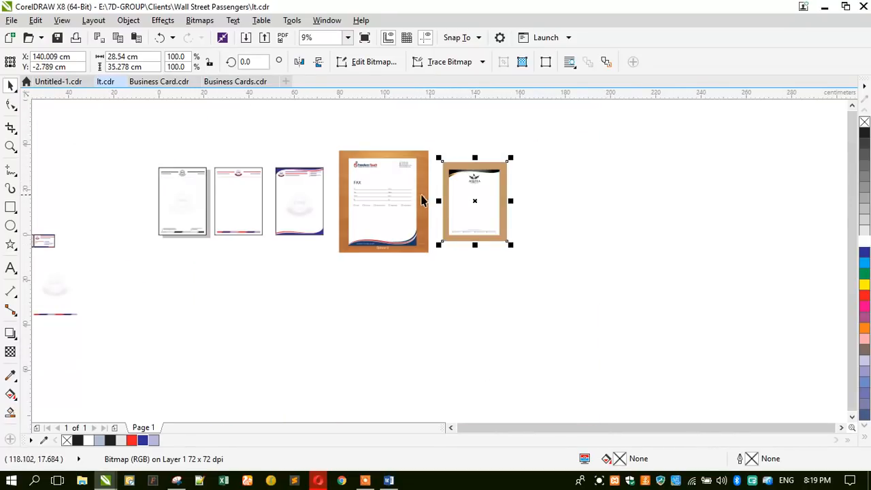
{"action": "scroll", "coordinate": [374, 246], "scroll_direction": "up", "scroll_amount": 5}
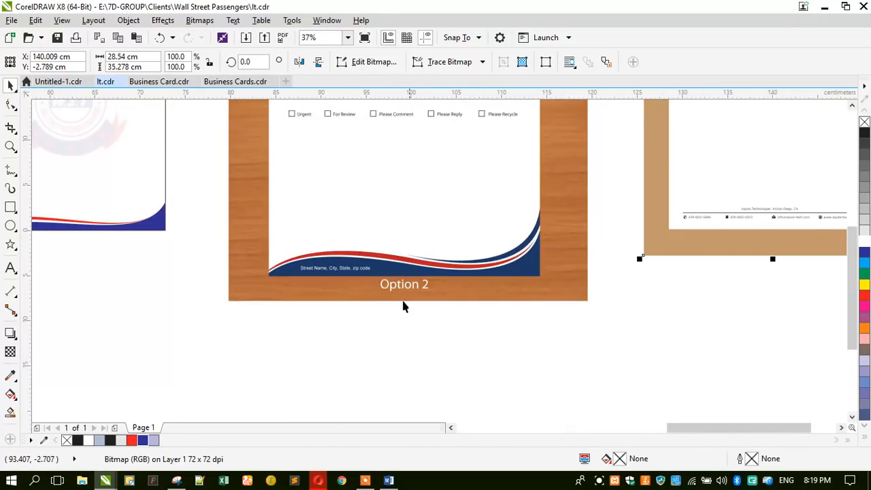
{"action": "left_click", "coordinate": [318, 480]}
{"action": "scroll", "coordinate": [394, 285], "scroll_direction": "down", "scroll_amount": 3}
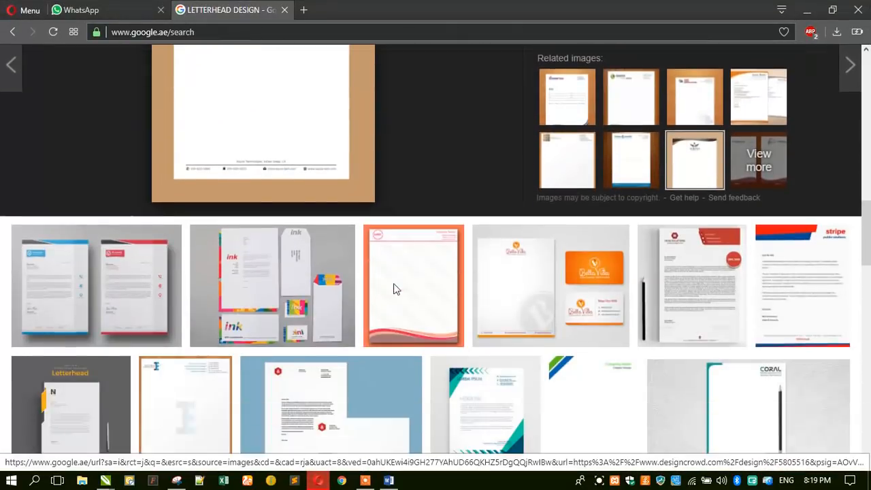
{"action": "scroll", "coordinate": [393, 285], "scroll_direction": "down", "scroll_amount": 1}
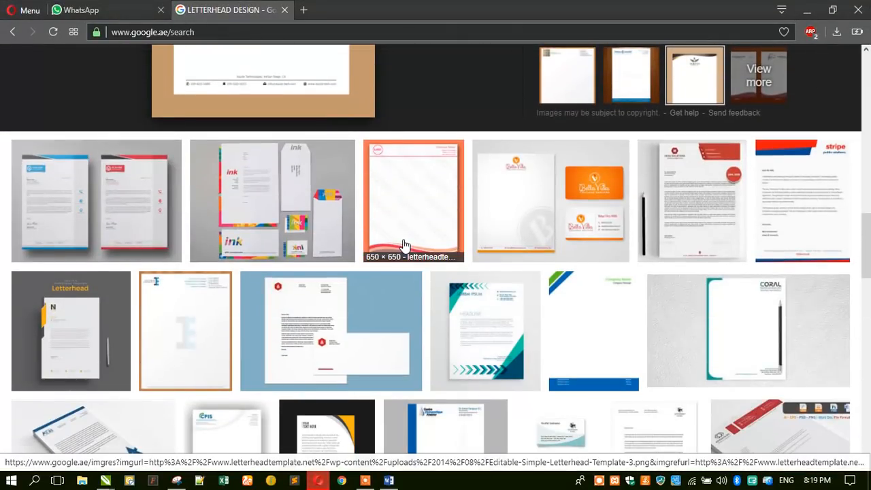
{"action": "scroll", "coordinate": [404, 245], "scroll_direction": "down", "scroll_amount": 3}
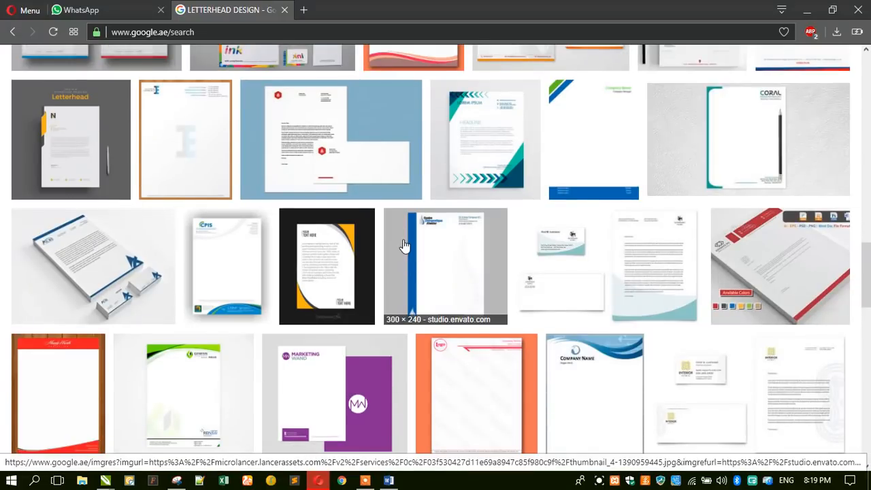
{"action": "scroll", "coordinate": [404, 245], "scroll_direction": "down", "scroll_amount": 3}
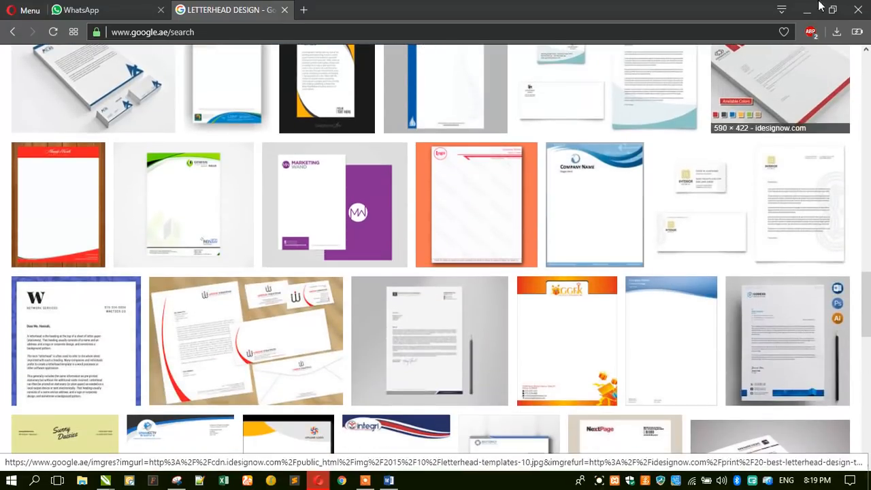
{"action": "left_click", "coordinate": [811, 10]}
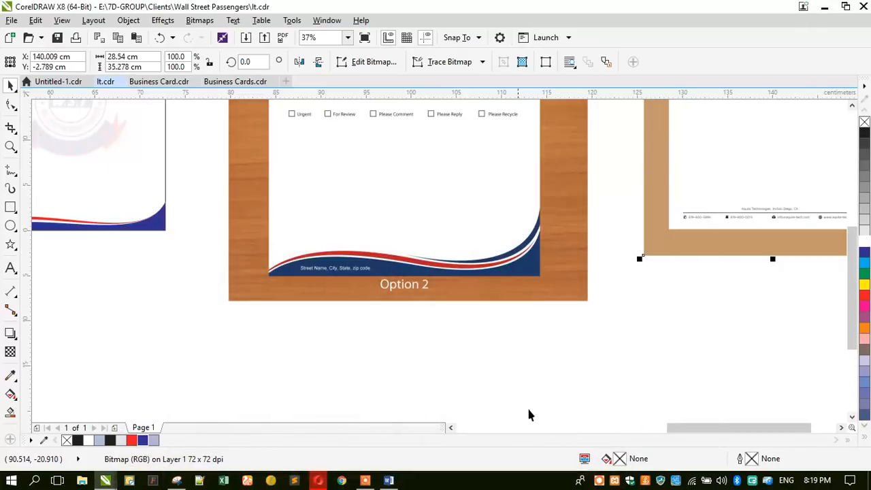
{"action": "left_click", "coordinate": [690, 481]}
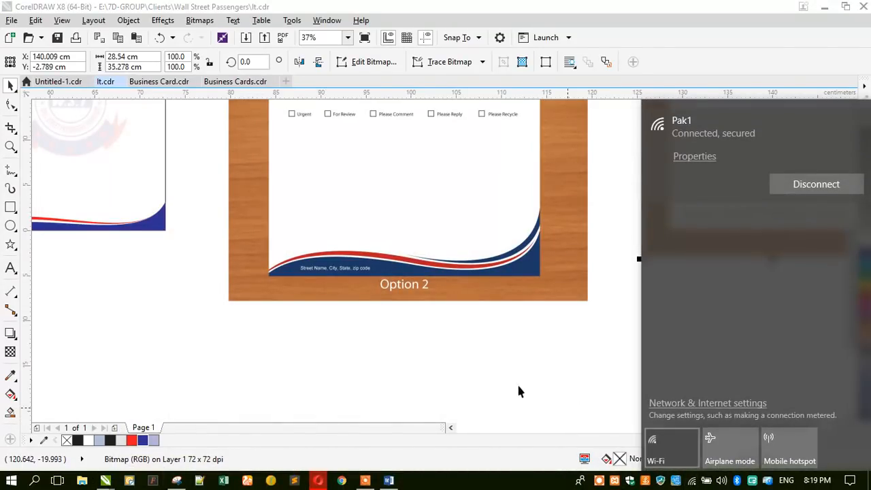
{"action": "left_click", "coordinate": [517, 391]}
Step: Lock the Freedom-Touch reference picture in place for tracing
{"action": "left_click", "coordinate": [417, 305]}
{"action": "left_click", "coordinate": [414, 249]}
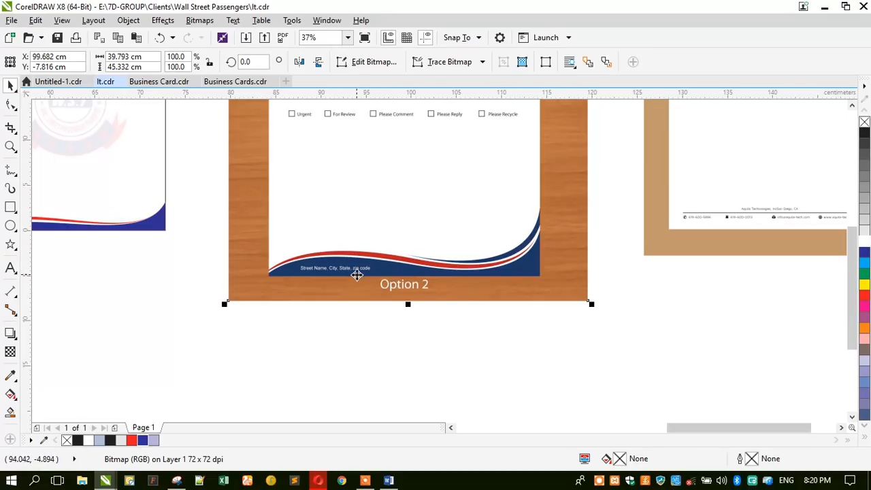
{"action": "right_click", "coordinate": [380, 221]}
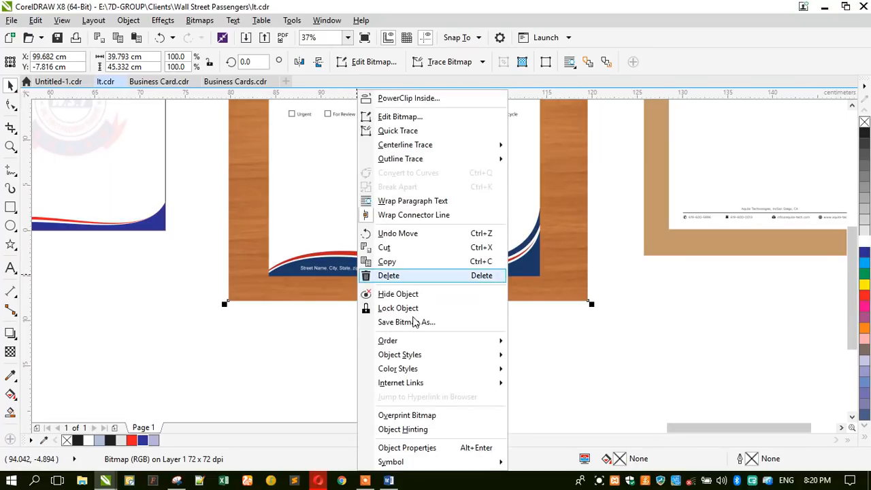
{"action": "left_click", "coordinate": [398, 308]}
Step: Draw a rectangle about 30 cm wide and 5.2 cm high over the Freedom-Touch footer, fitting its left side to the paper edge
{"action": "left_click", "coordinate": [11, 146]}
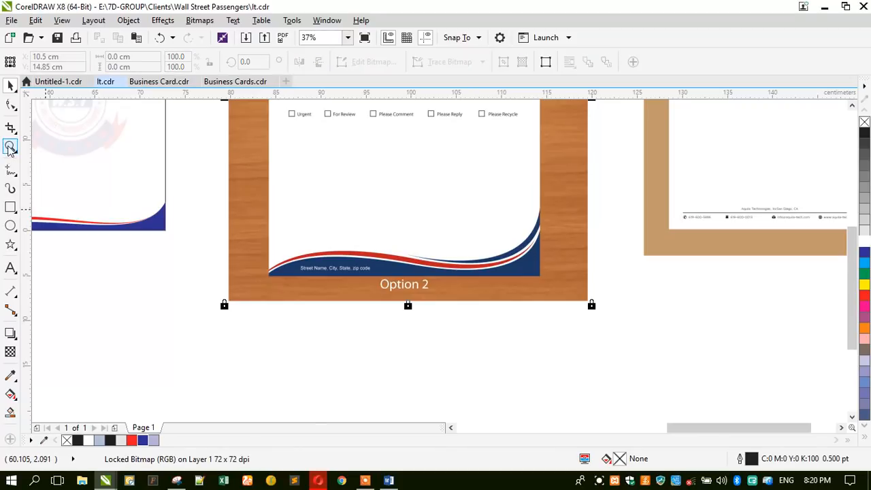
{"action": "left_click_drag", "start_coordinate": [269, 193], "coordinate": [562, 289]}
{"action": "left_click", "coordinate": [10, 207]}
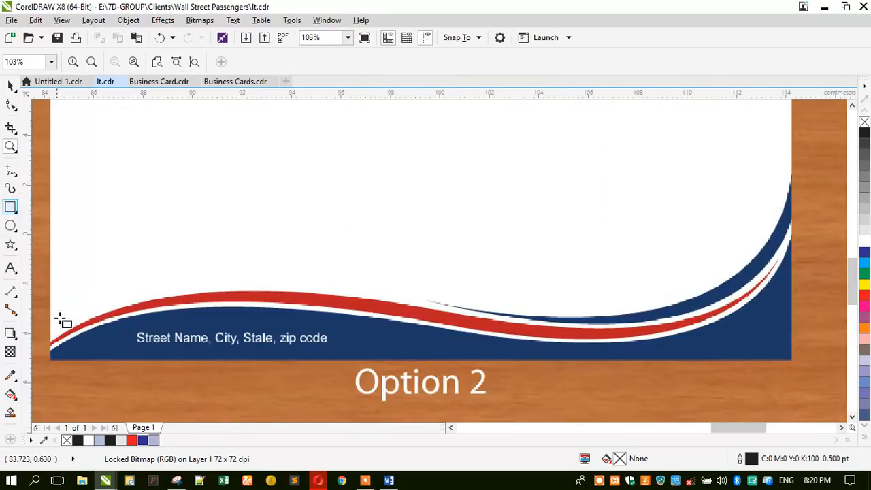
{"action": "left_click_drag", "start_coordinate": [50, 359], "coordinate": [791, 231]}
{"action": "left_click", "coordinate": [9, 86]}
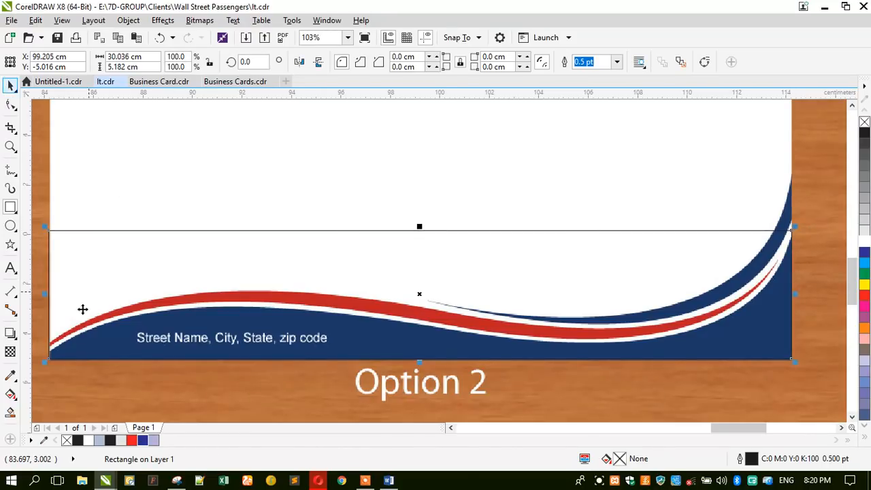
{"action": "scroll", "coordinate": [49, 304], "scroll_direction": "up", "scroll_amount": 2}
{"action": "mouse_move", "coordinate": [42, 286]}
{"action": "left_mouse_down"}
{"action": "mouse_move", "coordinate": [57, 279]}
{"action": "mouse_move", "coordinate": [45, 286]}
{"action": "left_mouse_up"}
{"action": "scroll", "coordinate": [166, 249], "scroll_direction": "down", "scroll_amount": 2}
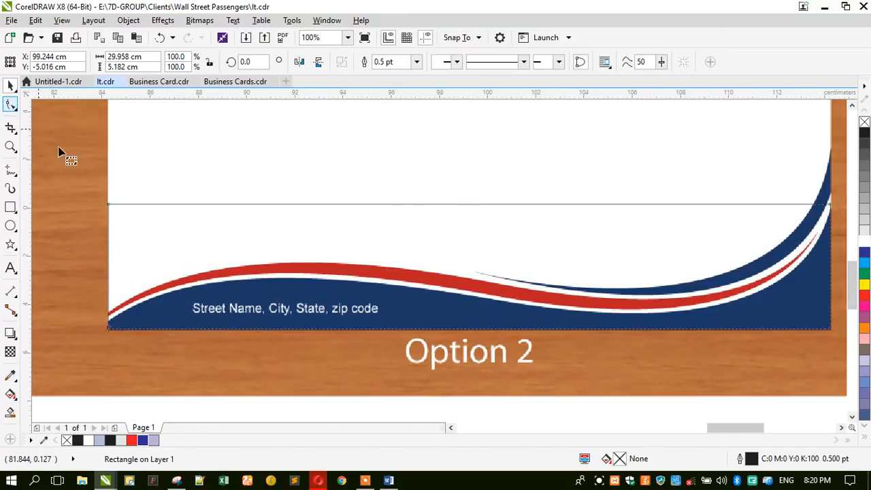
Step: Convert the rectangle to curves and move its two upper corner nodes onto the ends of the lower blue wave
{"action": "key", "text": "ctrl+q"}
{"action": "key", "text": "F10"}
{"action": "left_click_drag", "start_coordinate": [107, 204], "coordinate": [111, 320]}
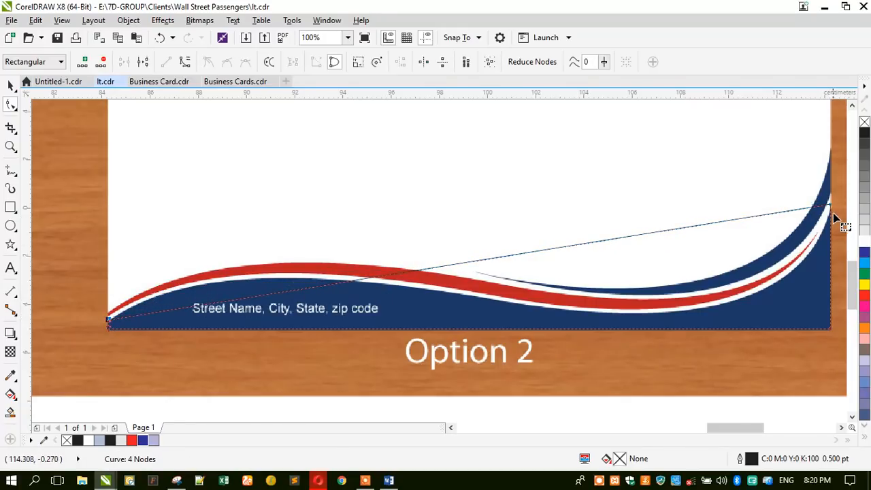
{"action": "scroll", "coordinate": [838, 211], "scroll_direction": "up", "scroll_amount": 4}
{"action": "left_click_drag", "start_coordinate": [810, 205], "coordinate": [813, 227]}
{"action": "scroll", "coordinate": [729, 169], "scroll_direction": "down", "scroll_amount": 4}
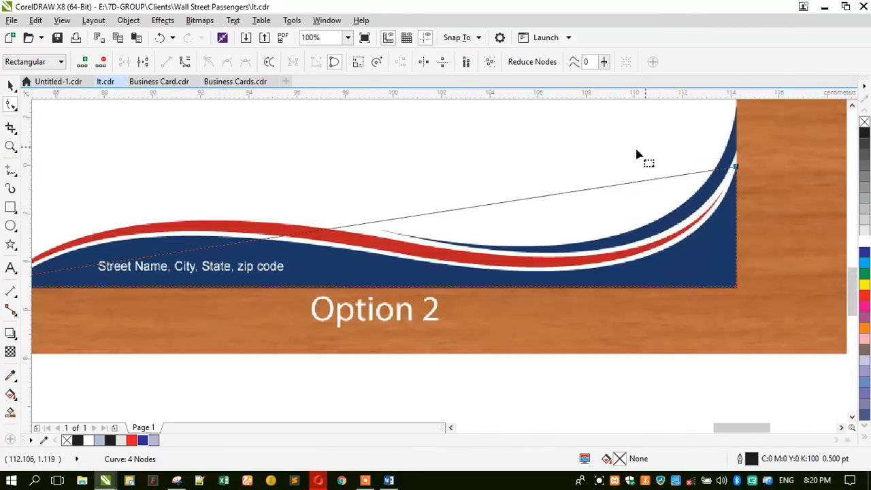
Step: Add a node near the middle of the slanted upper edge and move it onto the blue wave's boundary
{"action": "double_click", "coordinate": [348, 228]}
{"action": "left_click_drag", "start_coordinate": [347, 228], "coordinate": [356, 252]}
{"action": "scroll", "coordinate": [368, 242], "scroll_direction": "down", "scroll_amount": 2}
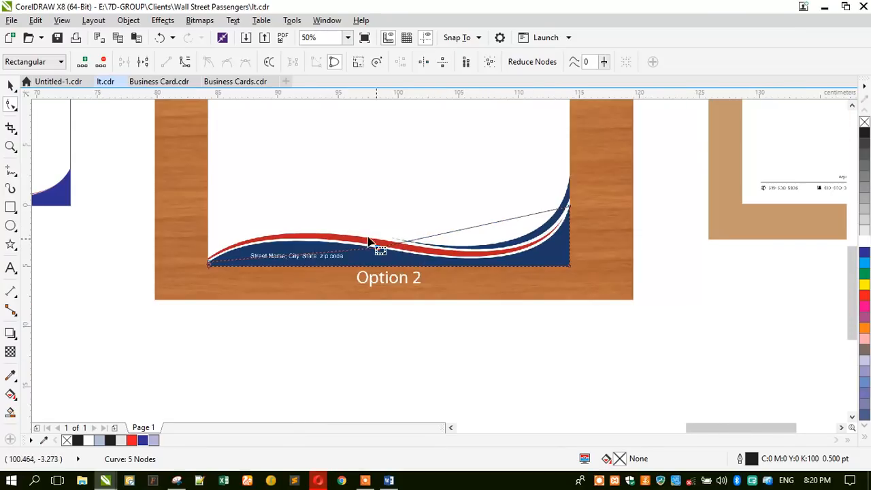
Step: Select all nodes of the footer shape and convert its line segments to curves
{"action": "left_click", "coordinate": [10, 146]}
{"action": "left_click_drag", "start_coordinate": [207, 189], "coordinate": [608, 294]}
{"action": "left_click", "coordinate": [11, 105]}
{"action": "left_click_drag", "start_coordinate": [77, 146], "coordinate": [807, 334]}
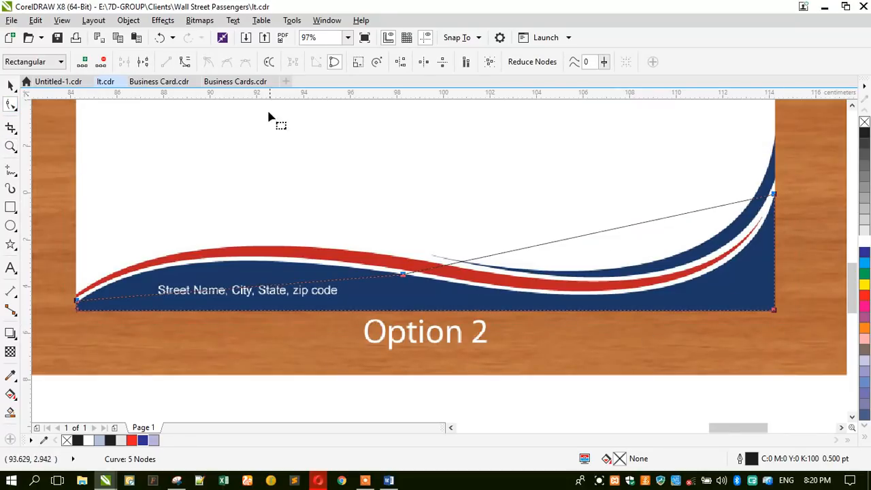
{"action": "left_click", "coordinate": [185, 62]}
Step: Bend the two upper segments of the footer shape to follow the crest and dip of the blue wave
{"action": "left_click_drag", "start_coordinate": [603, 236], "coordinate": [670, 285]}
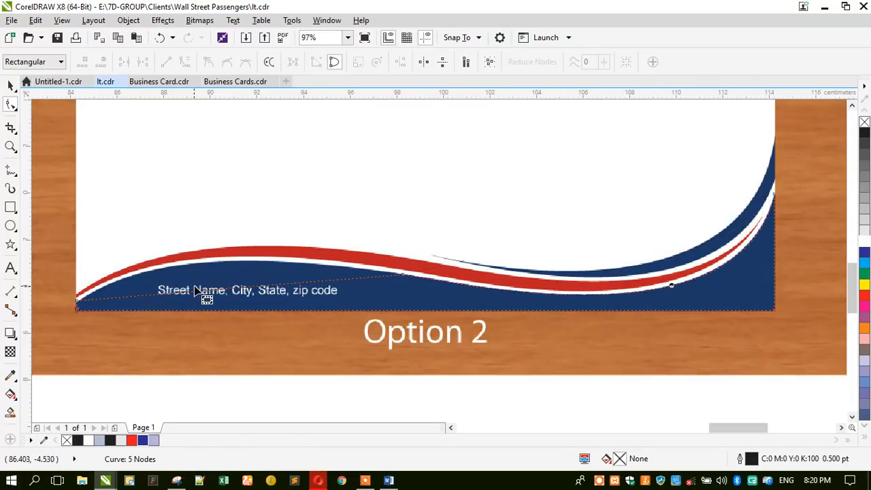
{"action": "mouse_move", "coordinate": [200, 281]}
{"action": "left_mouse_down"}
{"action": "mouse_move", "coordinate": [202, 268]}
{"action": "mouse_move", "coordinate": [192, 267]}
{"action": "left_mouse_up"}
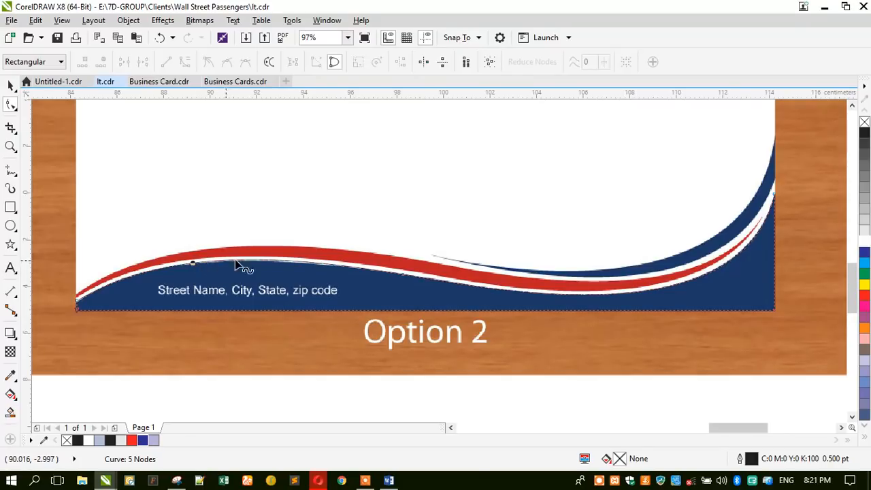
{"action": "scroll", "coordinate": [244, 266], "scroll_direction": "up", "scroll_amount": 4}
{"action": "left_click_drag", "start_coordinate": [261, 267], "coordinate": [266, 274]}
{"action": "scroll", "coordinate": [266, 274], "scroll_direction": "down", "scroll_amount": 4}
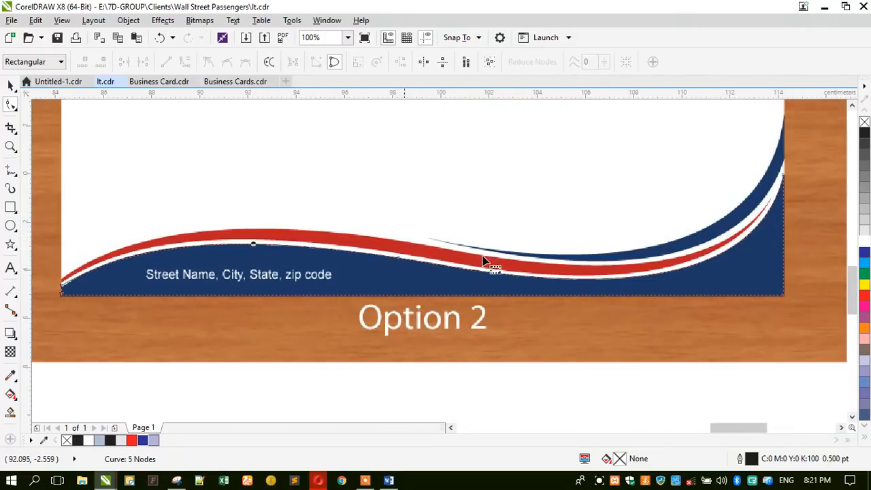
Step: Draw a thin rectangle across the upper blue wave, from the page's right edge to the wave's pointed left tip
{"action": "scroll", "coordinate": [569, 277], "scroll_direction": "up", "scroll_amount": 2}
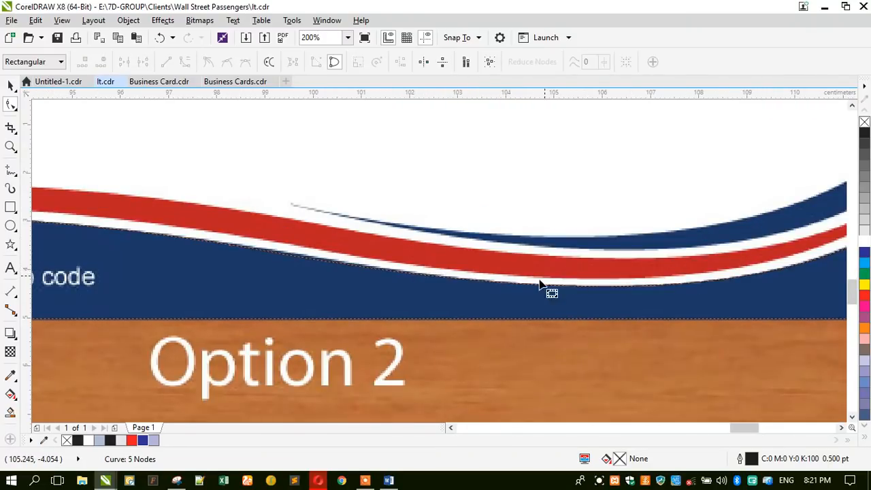
{"action": "scroll", "coordinate": [521, 299], "scroll_direction": "down", "scroll_amount": 2}
{"action": "scroll", "coordinate": [763, 139], "scroll_direction": "up", "scroll_amount": 2}
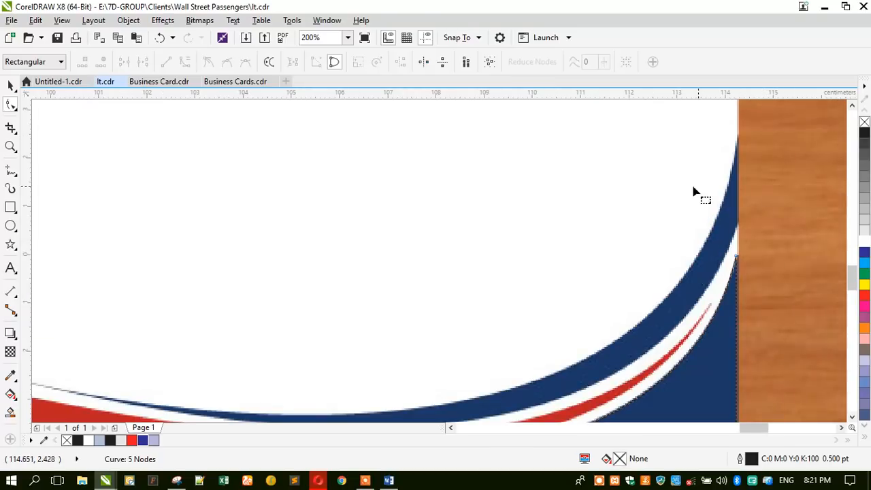
{"action": "left_click", "coordinate": [11, 147]}
{"action": "scroll", "coordinate": [409, 237], "scroll_direction": "down", "scroll_amount": 2}
{"action": "mouse_move", "coordinate": [154, 140]}
{"action": "left_mouse_down"}
{"action": "mouse_move", "coordinate": [211, 196]}
{"action": "mouse_move", "coordinate": [650, 385]}
{"action": "left_mouse_up"}
{"action": "left_click", "coordinate": [11, 208]}
{"action": "left_click_drag", "start_coordinate": [685, 358], "coordinate": [221, 334]}
Step: Convert the rectangle to curves, delete its lower-left node, and move its right nodes onto the upper blue wave's two corners at the page edge
{"action": "left_click", "coordinate": [11, 104]}
{"action": "key", "text": "ctrl+q"}
{"action": "left_click_drag", "start_coordinate": [210, 349], "coordinate": [261, 375]}
{"action": "key", "text": "Delete"}
{"action": "left_click_drag", "start_coordinate": [623, 308], "coordinate": [682, 178]}
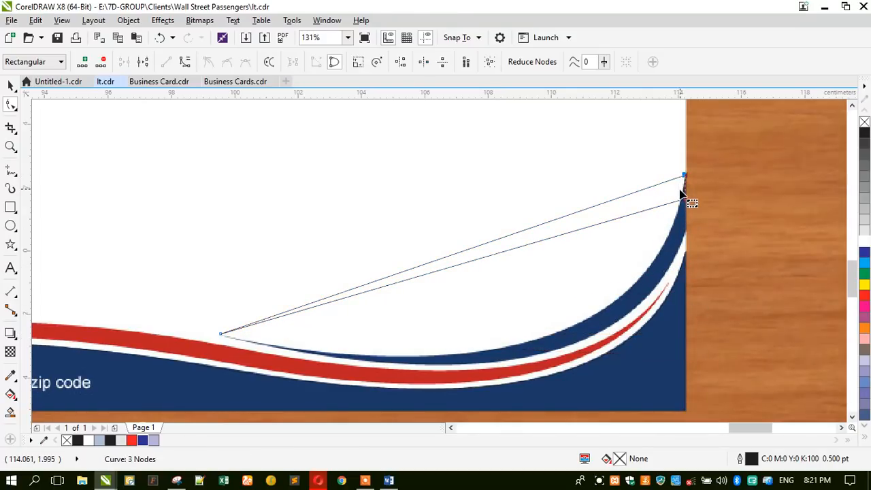
{"action": "left_click_drag", "start_coordinate": [689, 229], "coordinate": [685, 235]}
Step: Convert all segments of the three-node shape to curves and bend its lower segment along the upper blue wave's lower edge
{"action": "left_click_drag", "start_coordinate": [710, 155], "coordinate": [146, 370]}
{"action": "left_click", "coordinate": [186, 62]}
{"action": "left_click_drag", "start_coordinate": [442, 290], "coordinate": [529, 358]}
{"action": "left_click_drag", "start_coordinate": [180, 322], "coordinate": [361, 371]}
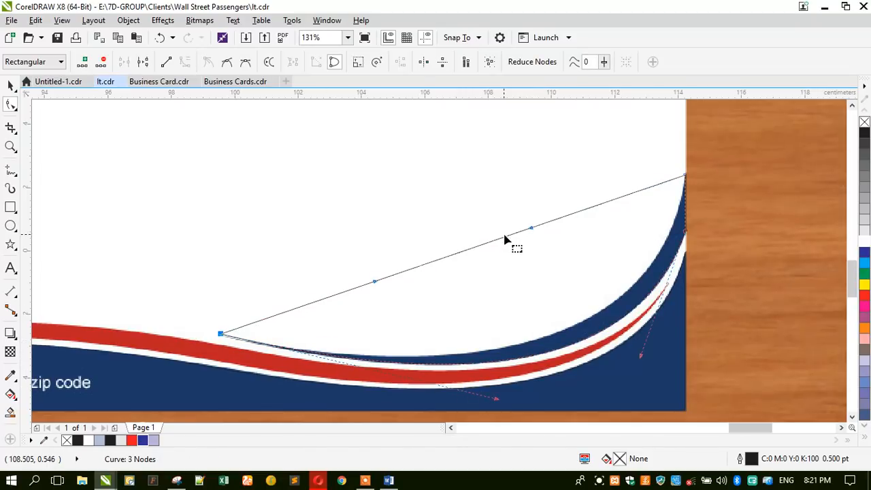
Step: Bend the shape's upper segment along the blue wave's top edge and adjust the curve handles at the pointed tip
{"action": "left_click_drag", "start_coordinate": [506, 242], "coordinate": [583, 331]}
{"action": "left_click_drag", "start_coordinate": [156, 324], "coordinate": [298, 395]}
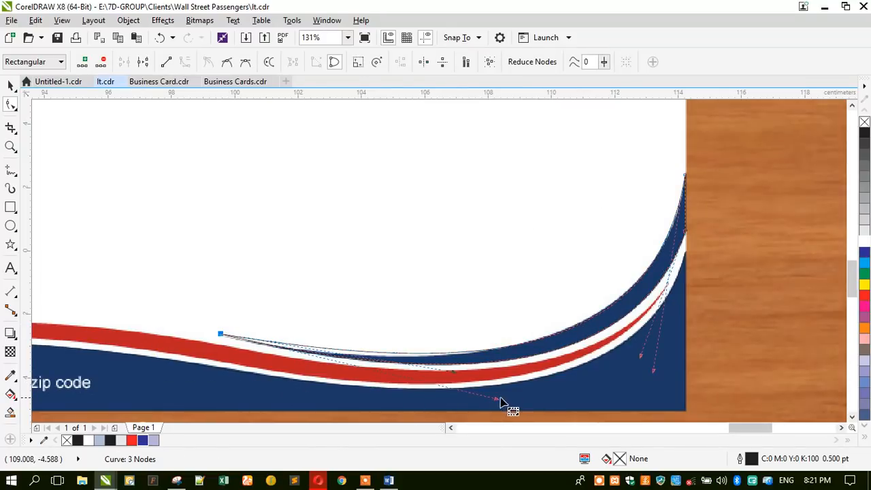
{"action": "left_click_drag", "start_coordinate": [497, 402], "coordinate": [481, 400]}
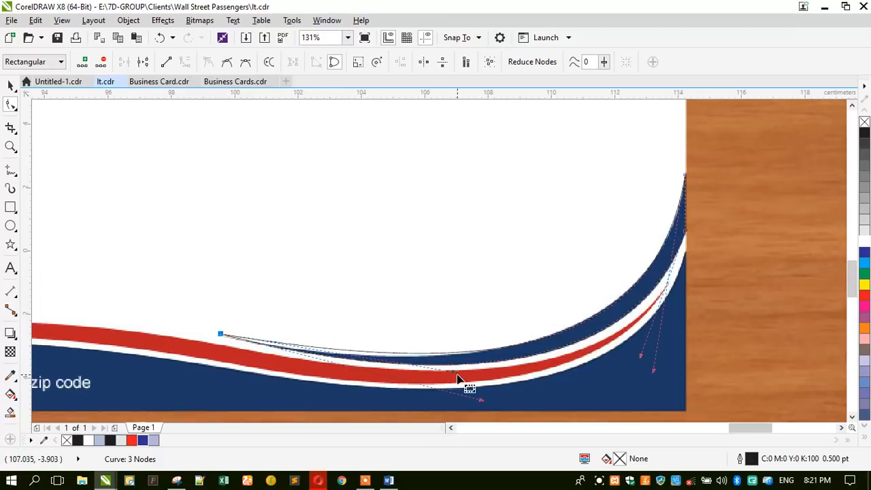
{"action": "left_click_drag", "start_coordinate": [452, 372], "coordinate": [428, 383]}
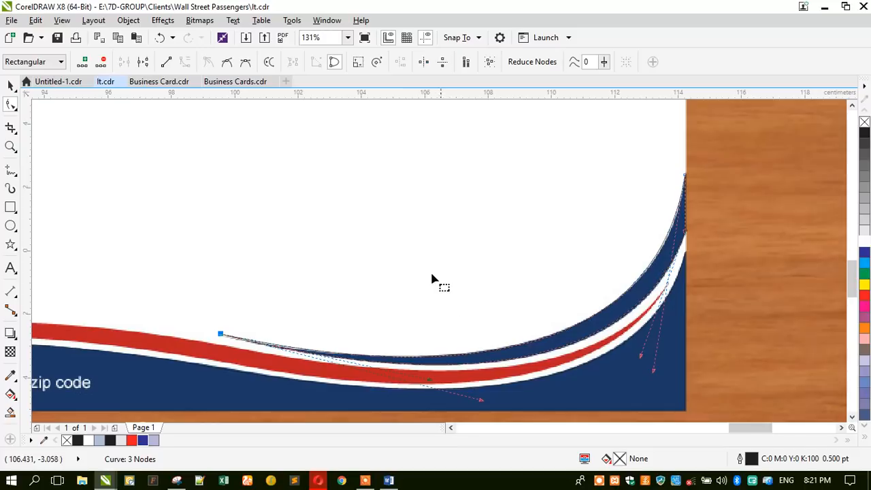
Step: Draw a rectangle about 29.4 by 3.6 cm spanning the red wave from the page's left edge to its right tip
{"action": "left_click", "coordinate": [11, 146]}
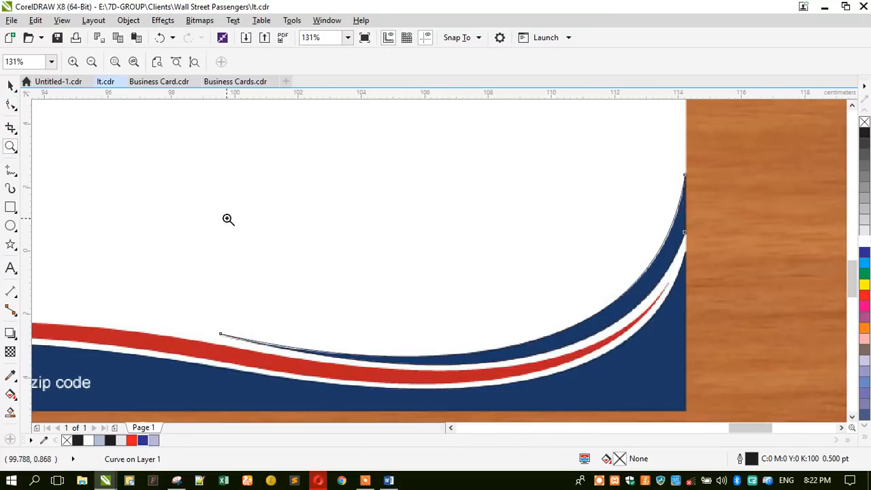
{"action": "scroll", "coordinate": [354, 220], "scroll_direction": "down", "scroll_amount": 2}
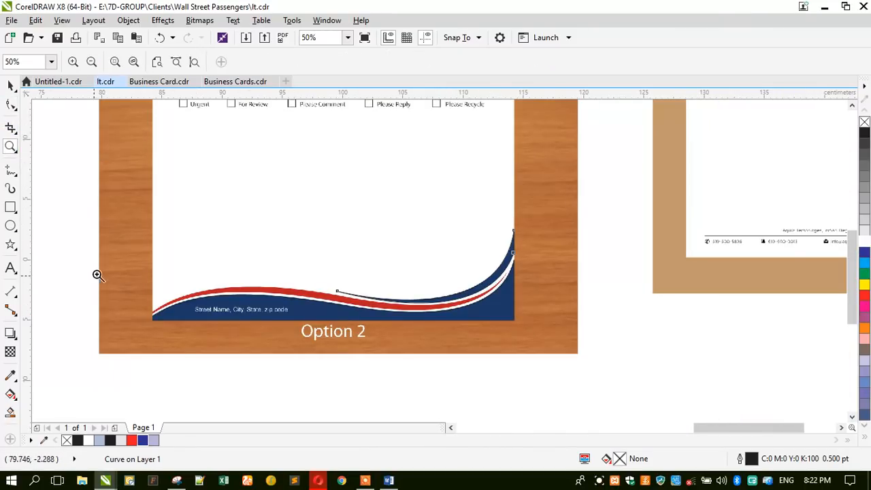
{"action": "left_click_drag", "start_coordinate": [124, 259], "coordinate": [546, 354]}
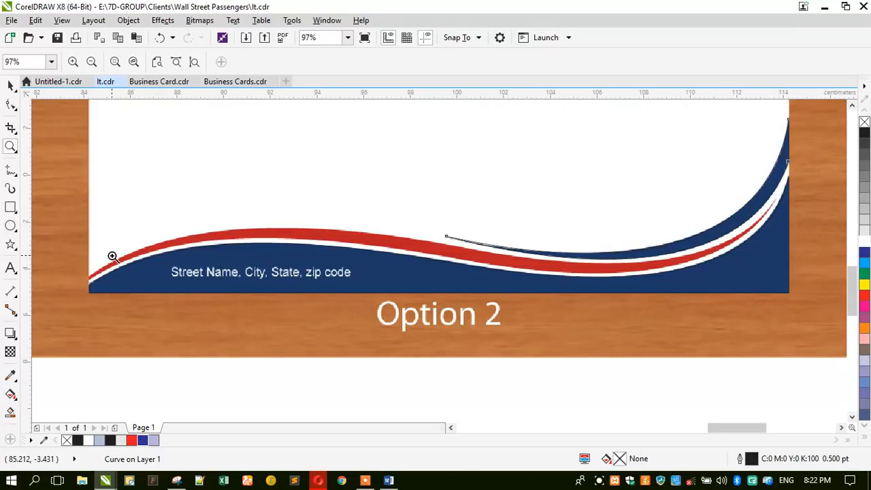
{"action": "left_click", "coordinate": [10, 210]}
{"action": "left_click_drag", "start_coordinate": [89, 283], "coordinate": [779, 196]}
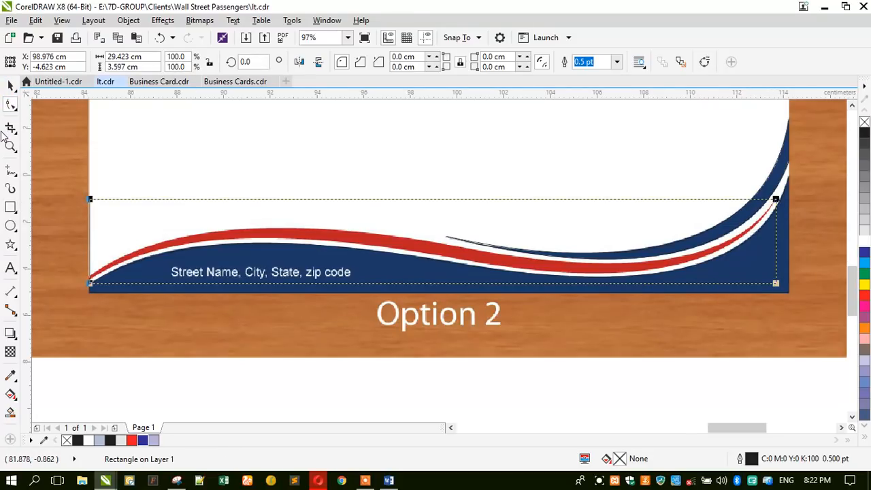
Step: Convert the red-wave rectangle to curves and delete its lower-right node
{"action": "key", "text": "ctrl+q"}
{"action": "left_click_drag", "start_coordinate": [626, 246], "coordinate": [689, 267]}
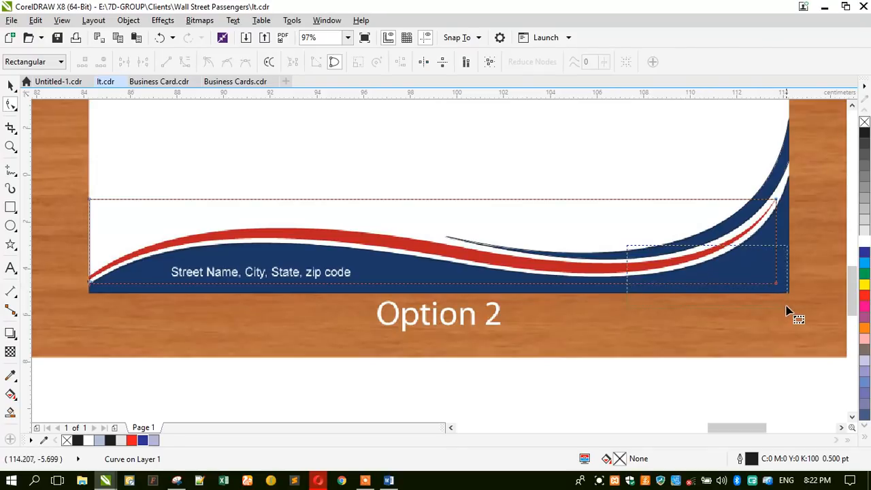
{"action": "left_click_drag", "start_coordinate": [785, 311], "coordinate": [735, 315]}
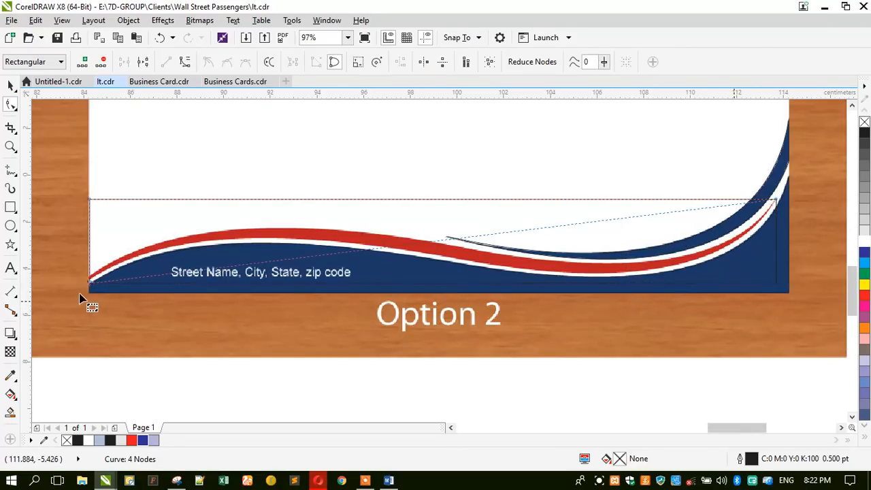
{"action": "key", "text": "Delete"}
Step: Move the two left nodes of the red-wave shape onto the upper and lower corners of the red band's left end
{"action": "scroll", "coordinate": [80, 296], "scroll_direction": "up", "scroll_amount": 6}
{"action": "left_click_drag", "start_coordinate": [164, 238], "coordinate": [165, 228]}
{"action": "scroll", "coordinate": [176, 263], "scroll_direction": "down", "scroll_amount": 2}
{"action": "scroll", "coordinate": [175, 262], "scroll_direction": "down", "scroll_amount": 3}
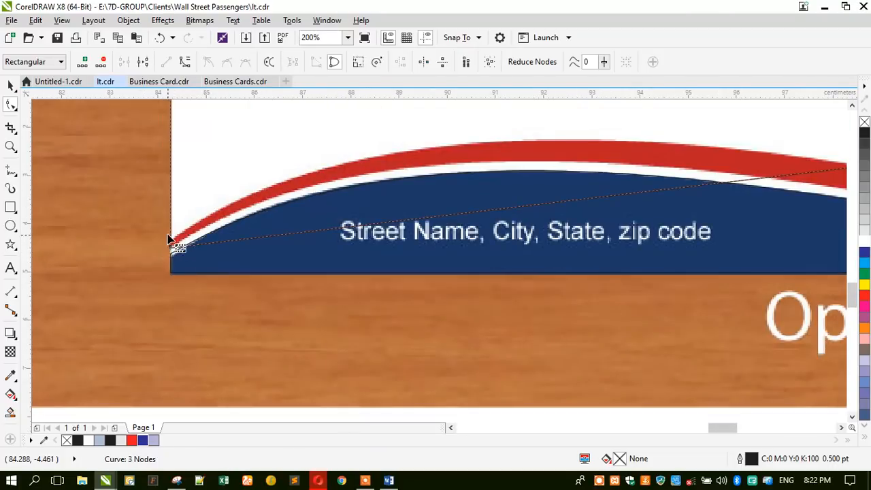
{"action": "left_click_drag", "start_coordinate": [170, 165], "coordinate": [170, 283]}
{"action": "scroll", "coordinate": [170, 235], "scroll_direction": "up", "scroll_amount": 2}
{"action": "scroll", "coordinate": [171, 232], "scroll_direction": "up", "scroll_amount": 1}
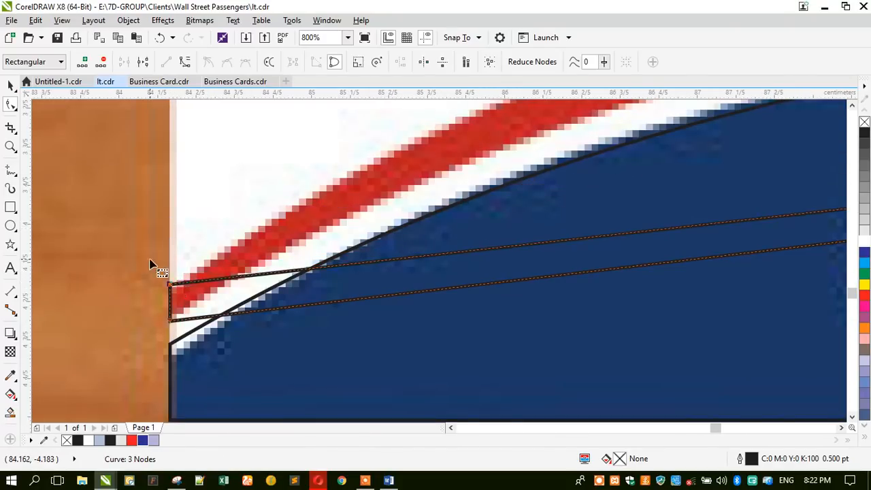
{"action": "scroll", "coordinate": [151, 265], "scroll_direction": "down", "scroll_amount": 3}
{"action": "scroll", "coordinate": [134, 237], "scroll_direction": "down", "scroll_amount": 1}
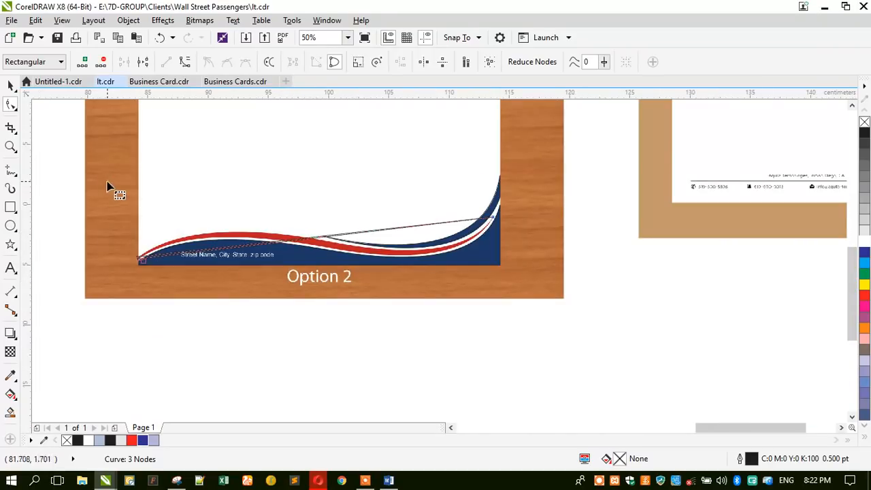
Step: Add a node near the middle of each long edge of the red-wave shape and place them on the red band's boundaries
{"action": "scroll", "coordinate": [237, 219], "scroll_direction": "up", "scroll_amount": 1}
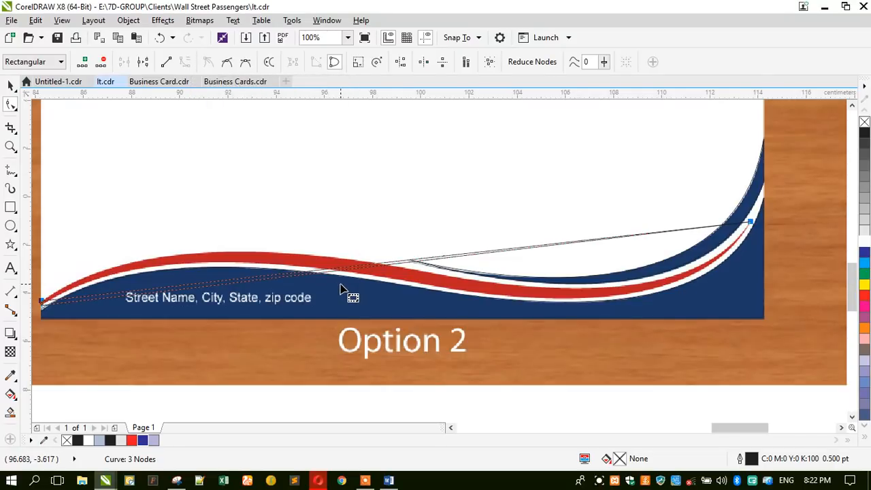
{"action": "double_click", "coordinate": [385, 267]}
{"action": "left_click_drag", "start_coordinate": [393, 278], "coordinate": [402, 286]}
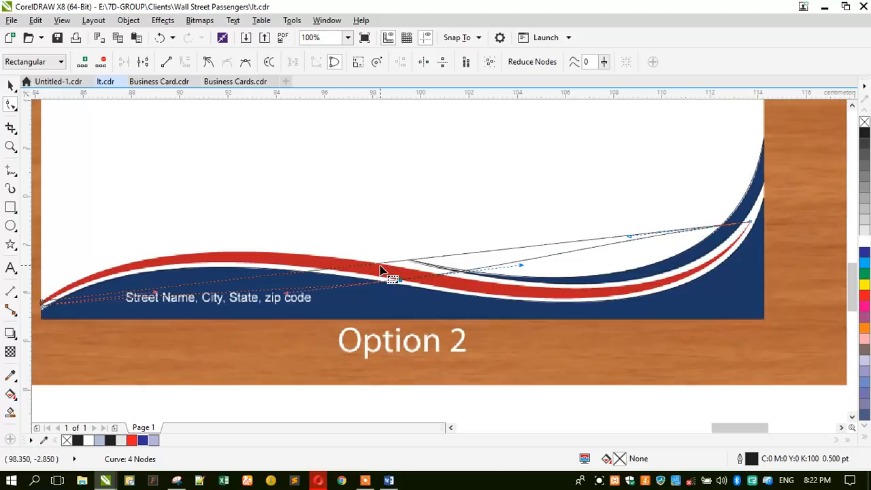
{"action": "double_click", "coordinate": [377, 263]}
Step: Select all nodes of the red-wave shape and convert its line segments to curves
{"action": "scroll", "coordinate": [311, 223], "scroll_direction": "down", "scroll_amount": 2}
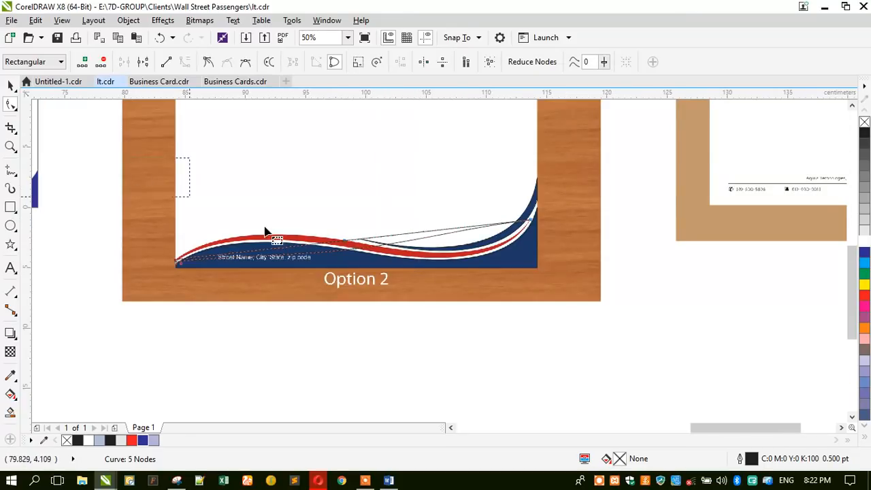
{"action": "left_click", "coordinate": [207, 63]}
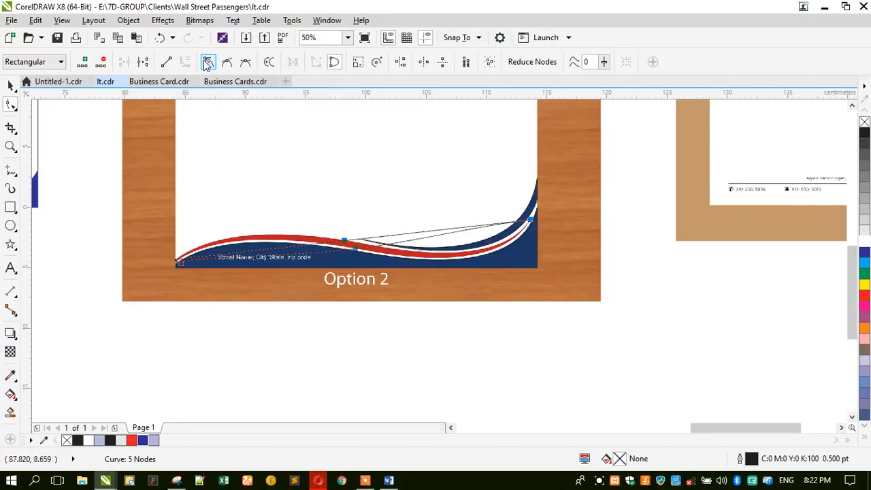
{"action": "left_click", "coordinate": [166, 63]}
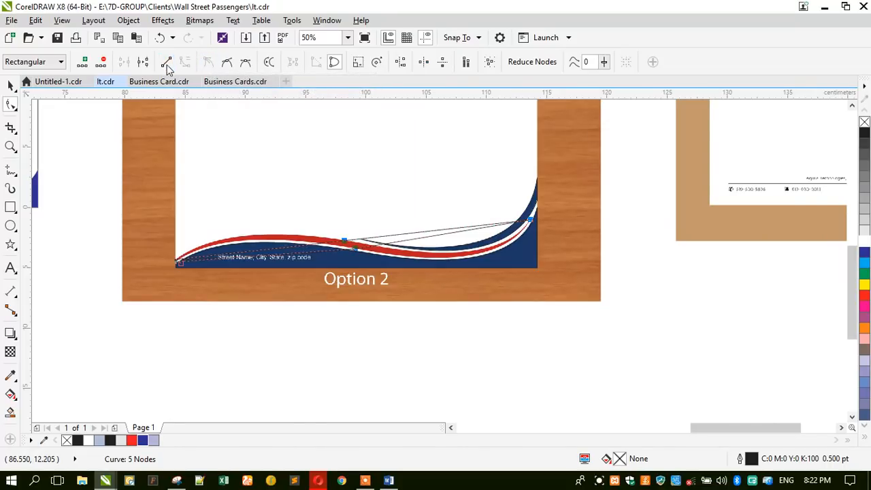
{"action": "left_click", "coordinate": [183, 63]}
Step: Bend the right-hand segments and the upper-left segment of the red-wave shape to follow the edges of the red band
{"action": "scroll", "coordinate": [456, 247], "scroll_direction": "up", "scroll_amount": 2}
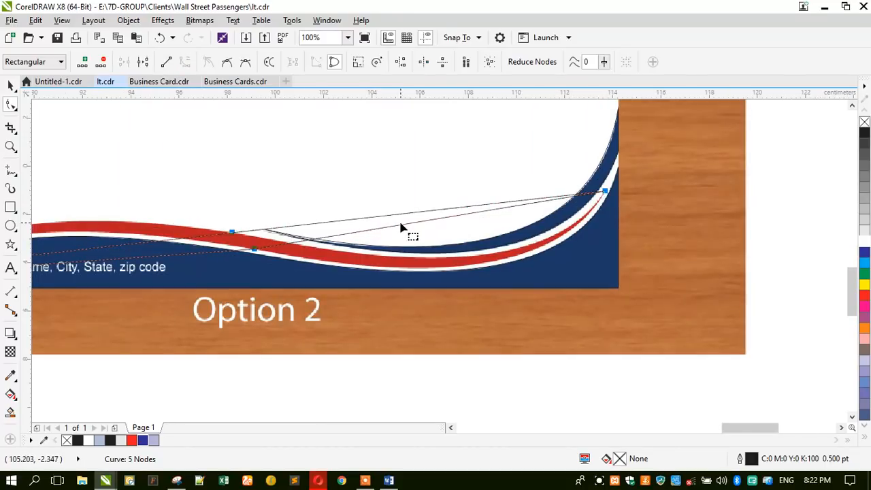
{"action": "left_click_drag", "start_coordinate": [407, 229], "coordinate": [475, 266]}
{"action": "left_click_drag", "start_coordinate": [206, 213], "coordinate": [253, 246]}
{"action": "left_click_drag", "start_coordinate": [453, 210], "coordinate": [469, 240]}
{"action": "left_click_drag", "start_coordinate": [440, 215], "coordinate": [490, 259]}
{"action": "scroll", "coordinate": [560, 251], "scroll_direction": "down", "scroll_amount": 2}
{"action": "scroll", "coordinate": [324, 242], "scroll_direction": "up", "scroll_amount": 2}
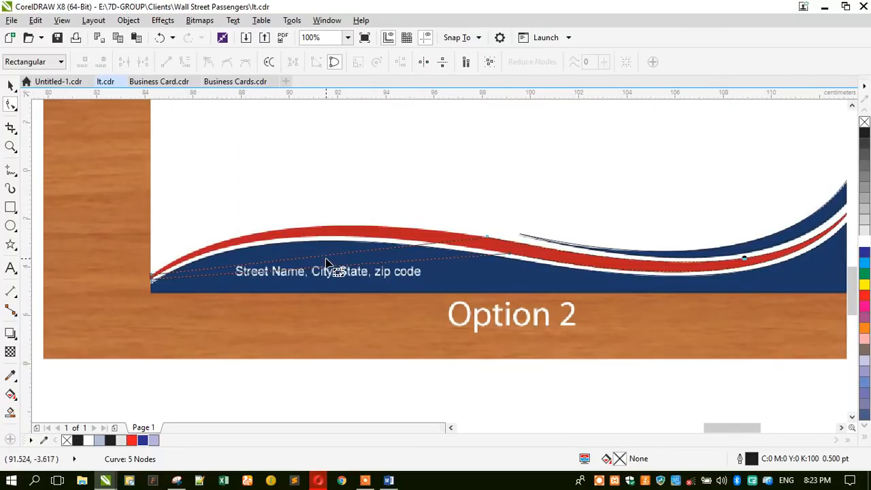
{"action": "left_click_drag", "start_coordinate": [326, 261], "coordinate": [291, 232]}
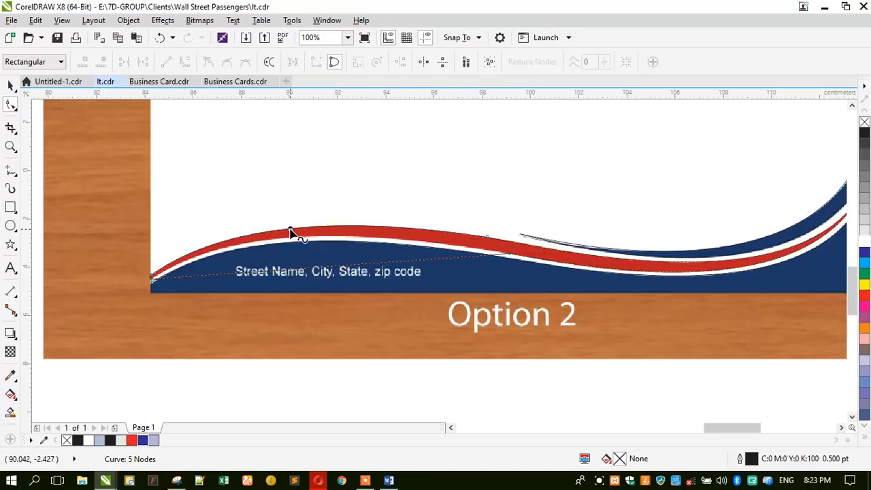
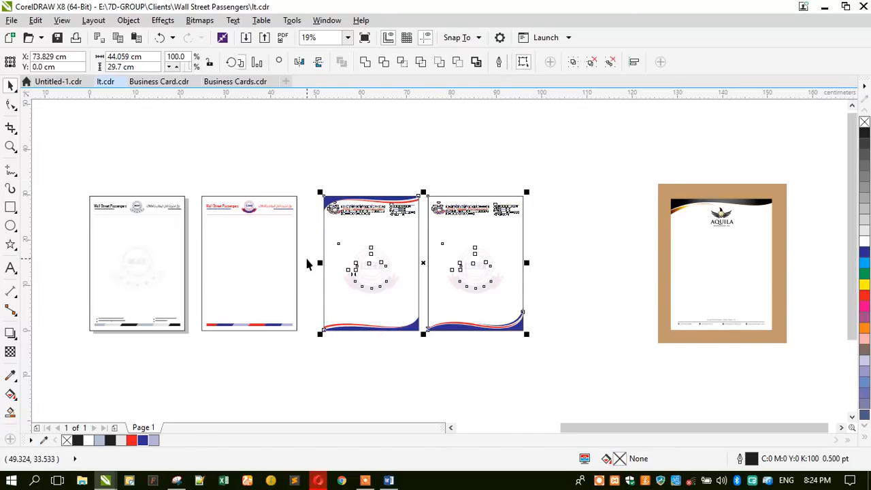
Step: Move the three-wave footer group of the rightmost Wall Street Passengers letterhead up to just below its header text
{"action": "key", "text": "shift+F2"}
{"action": "left_click", "coordinate": [689, 201]}
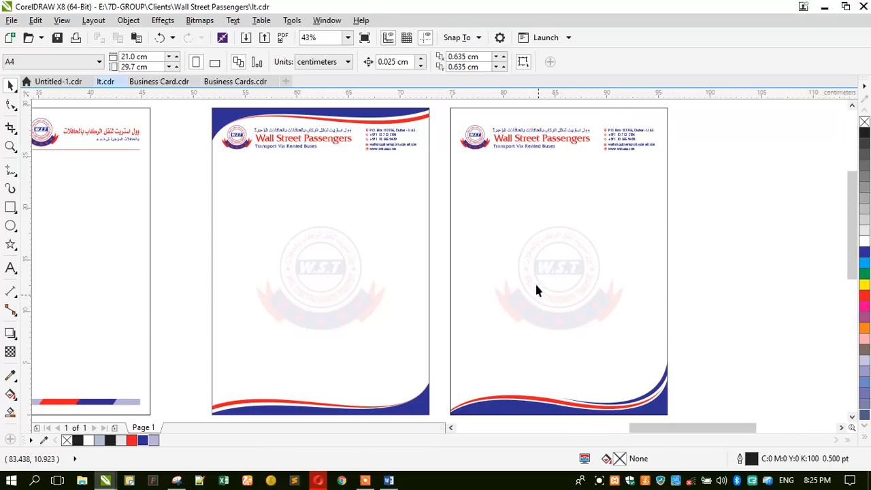
{"action": "left_click", "coordinate": [513, 408]}
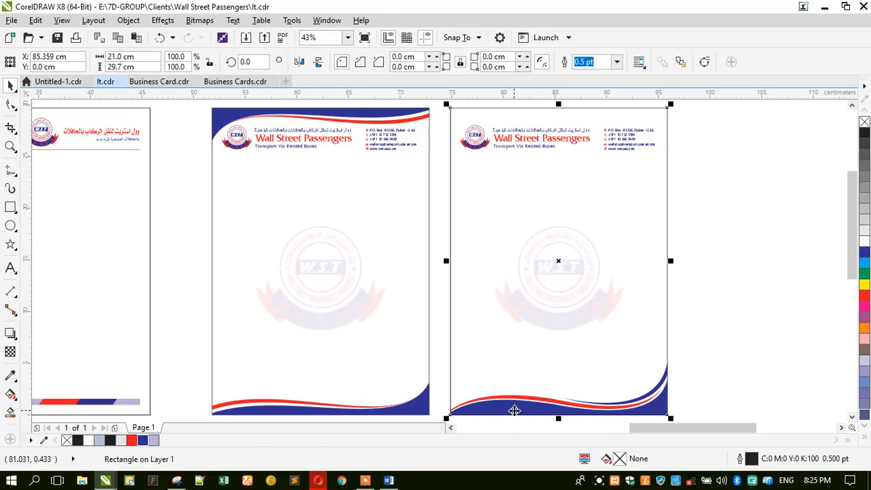
{"action": "left_click", "coordinate": [512, 402]}
{"action": "left_click_drag", "start_coordinate": [501, 398], "coordinate": [490, 191]}
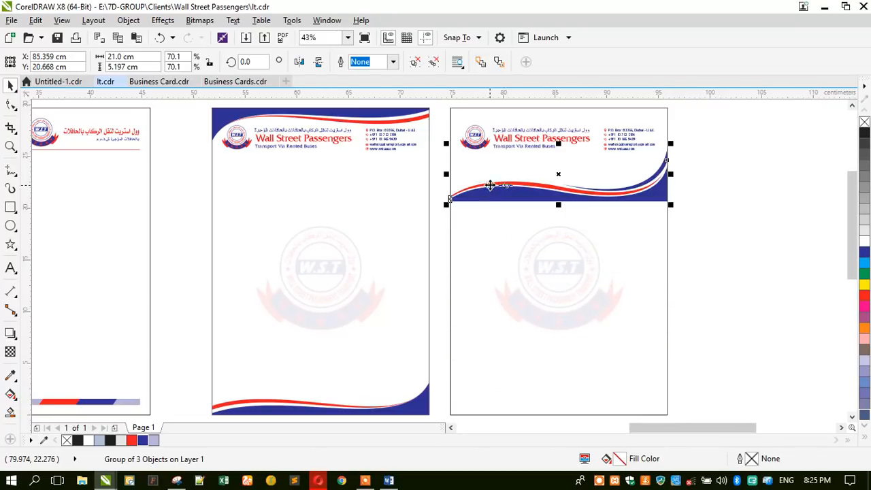
Step: Mirror the wave group vertically and horizontally and align it to the top edge of the letterhead page
{"action": "left_click", "coordinate": [317, 62]}
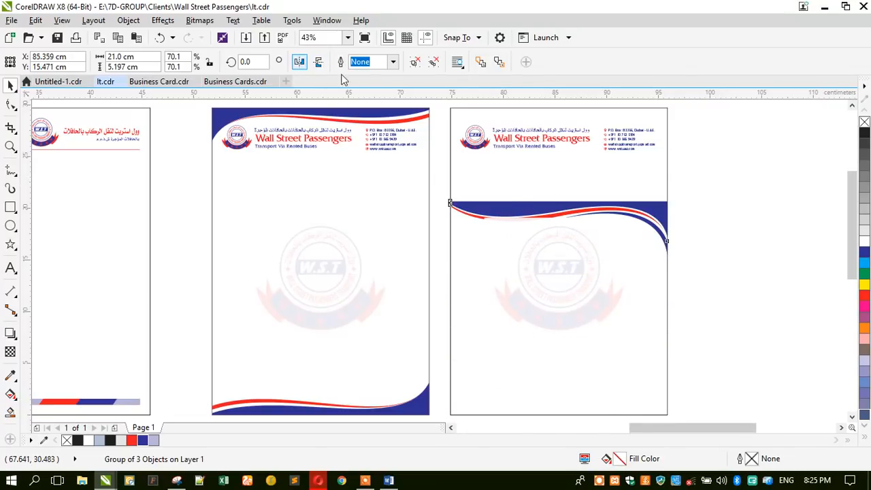
{"action": "left_click", "coordinate": [299, 62]}
{"action": "left_click", "coordinate": [455, 120], "text": "shift"}
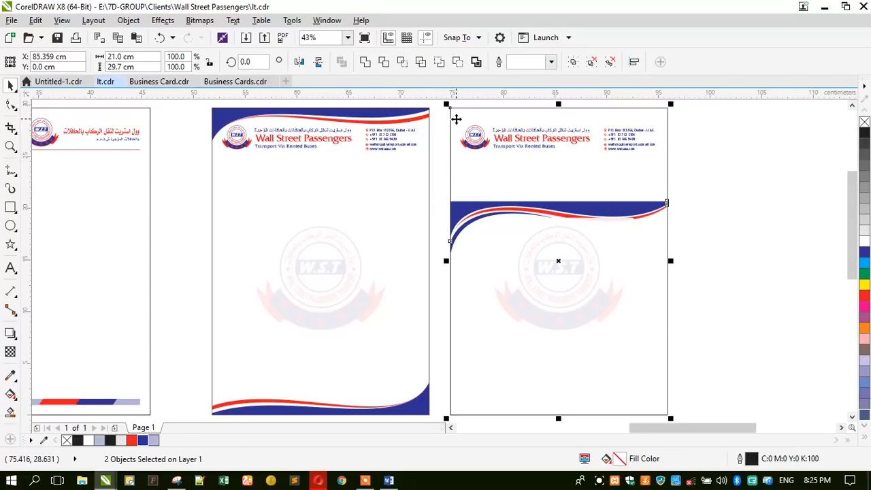
{"action": "key", "text": "t"}
{"action": "left_click", "coordinate": [705, 184]}
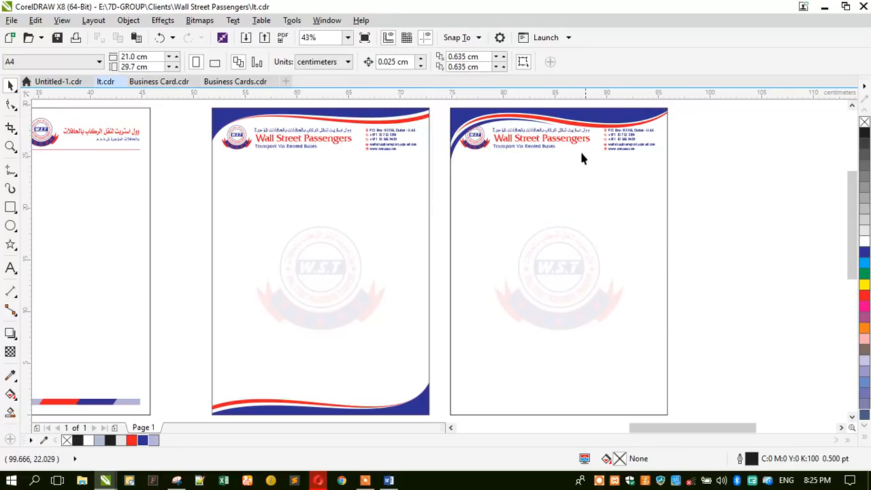
Step: Try to shift the logo and company name group slightly lower beneath the header wave
{"action": "left_click", "coordinate": [508, 143]}
{"action": "scroll", "coordinate": [534, 106], "scroll_direction": "up", "scroll_amount": 2}
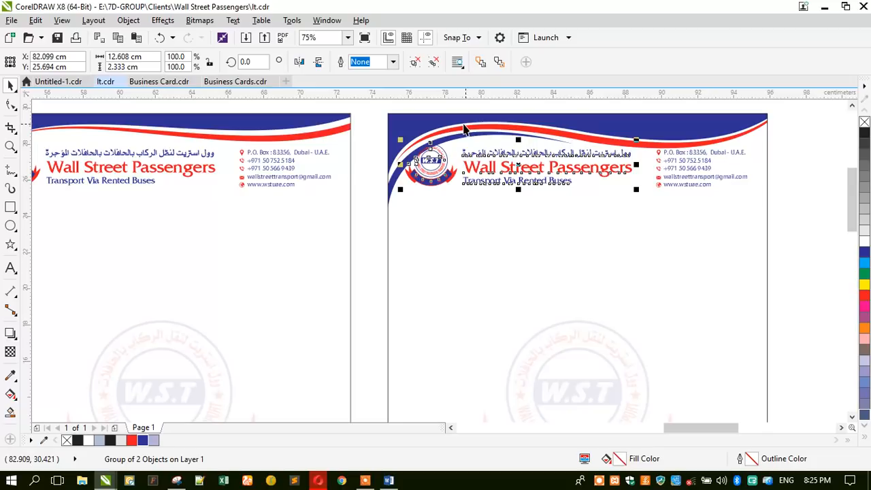
{"action": "left_click_drag", "start_coordinate": [442, 168], "coordinate": [440, 174]}
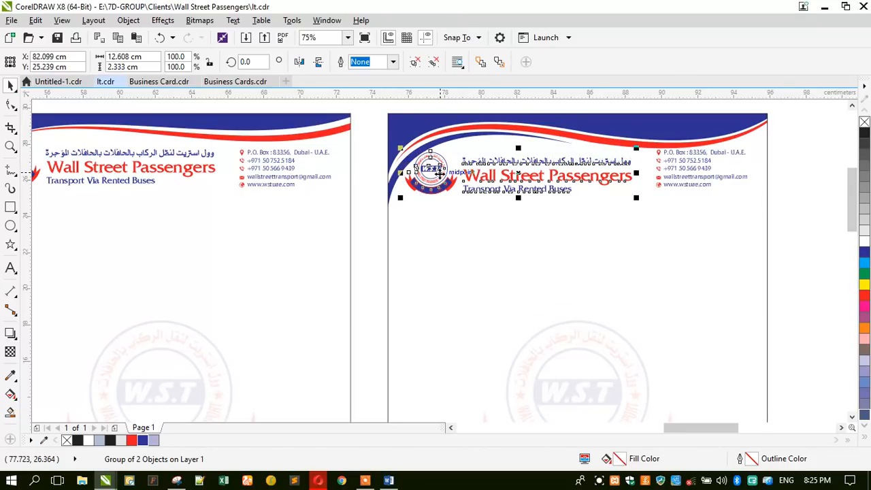
{"action": "key", "text": "ctrl+z"}
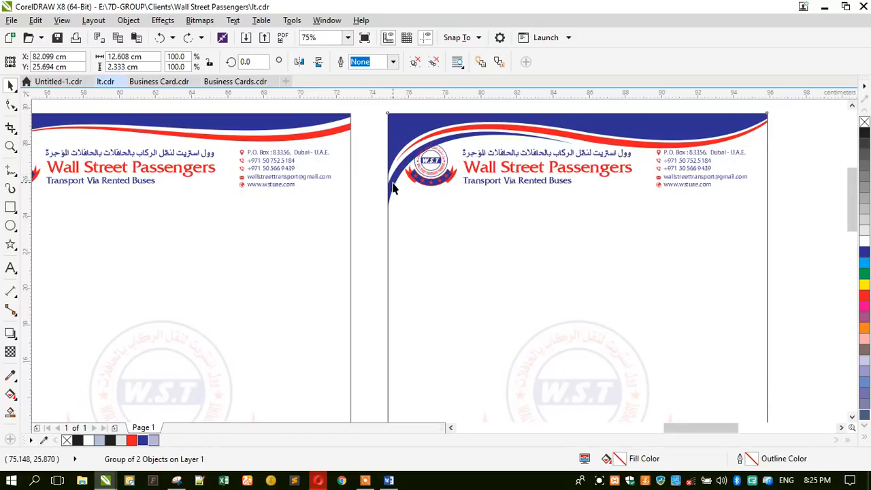
Step: Try deleting the thin lower blue wave from the header wave group of the rightmost letterhead, and undo it
{"action": "left_click", "coordinate": [396, 190]}
{"action": "left_click", "coordinate": [394, 184], "text": "ctrl"}
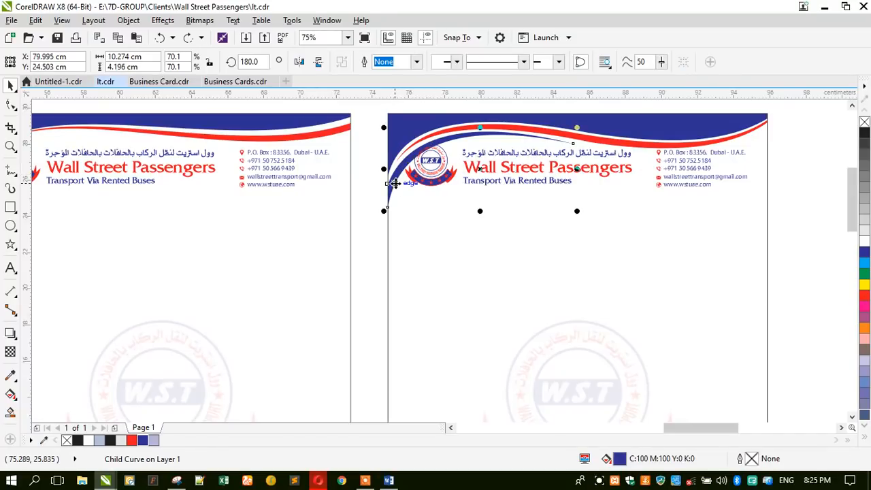
{"action": "key", "text": "Escape"}
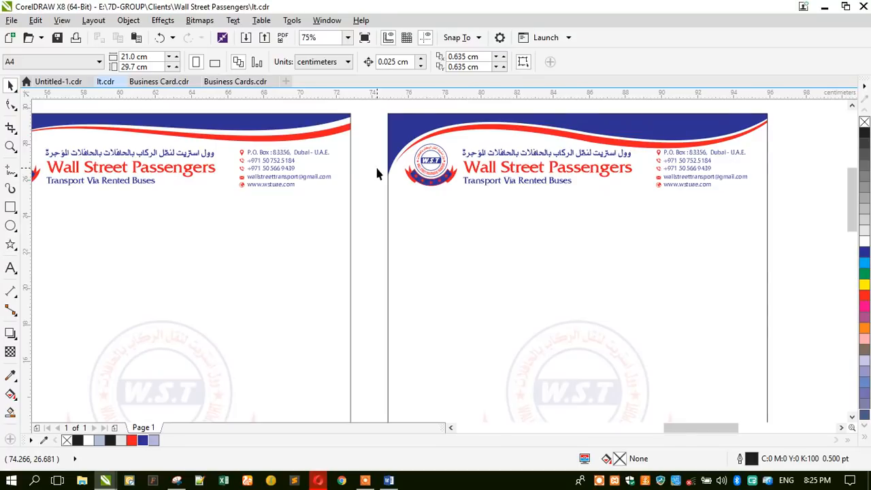
{"action": "key", "text": "ctrl+z"}
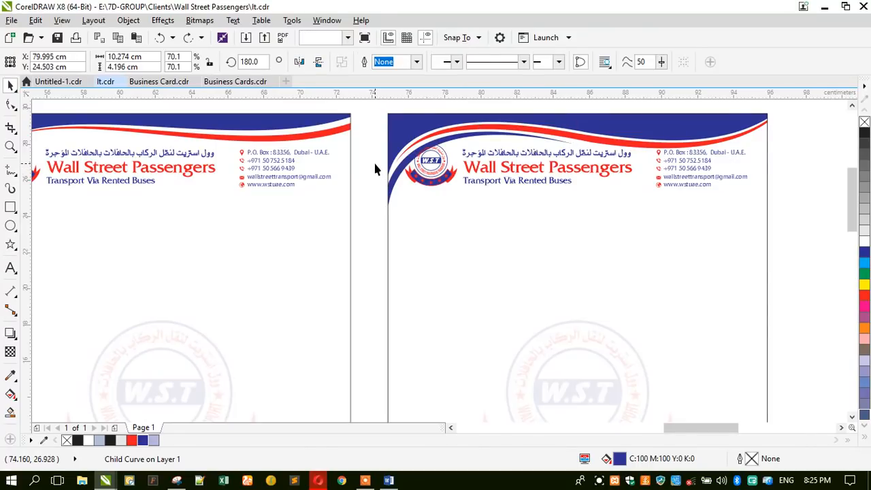
{"action": "key", "text": "Escape"}
Step: Duplicate the header wave group, mirror the copy vertically and horizontally, and align it to the letterhead's bottom edge as a footer
{"action": "scroll", "coordinate": [418, 190], "scroll_direction": "down", "scroll_amount": 2}
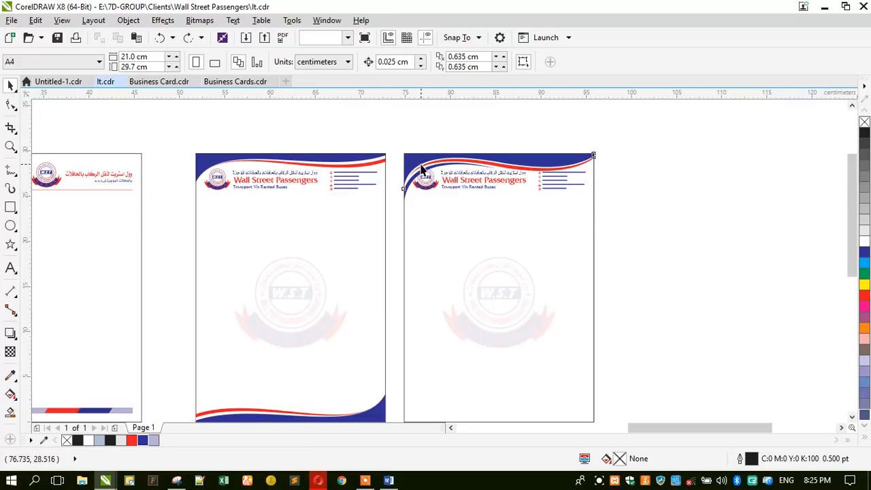
{"action": "left_click", "coordinate": [421, 164]}
{"action": "left_click_drag", "start_coordinate": [421, 164], "coordinate": [421, 249]}
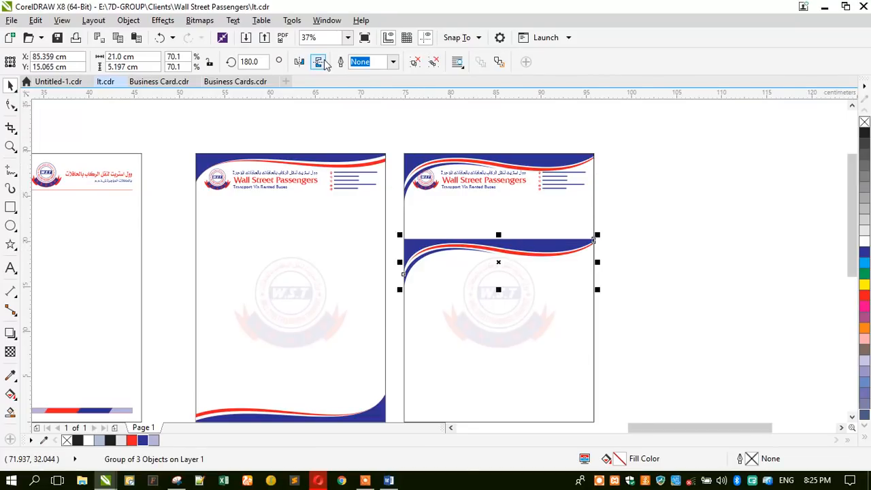
{"action": "left_click", "coordinate": [324, 61]}
{"action": "left_click", "coordinate": [302, 64]}
{"action": "left_click", "coordinate": [410, 246], "text": "shift"}
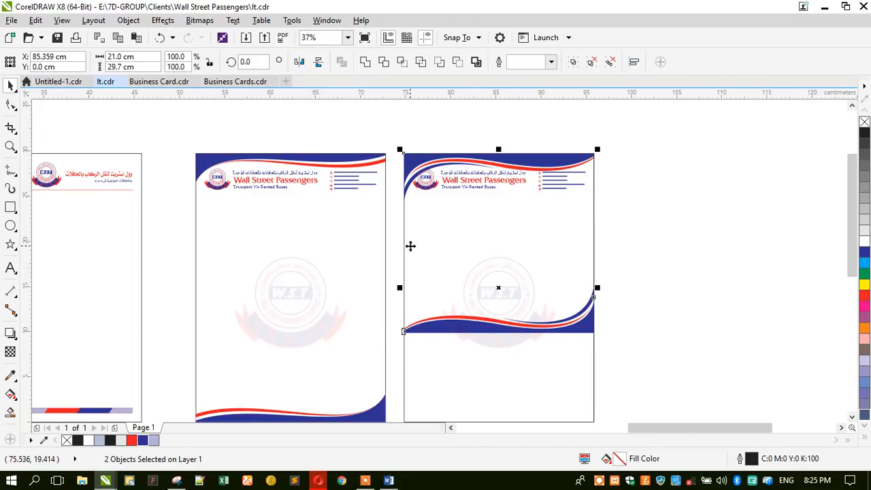
{"action": "key", "text": "b"}
Step: Shift the logo and company name group together with the contact details slightly right and lower, clear of the header wave
{"action": "left_click", "coordinate": [405, 108]}
{"action": "left_click", "coordinate": [429, 178]}
{"action": "scroll", "coordinate": [476, 140], "scroll_direction": "up", "scroll_amount": 2}
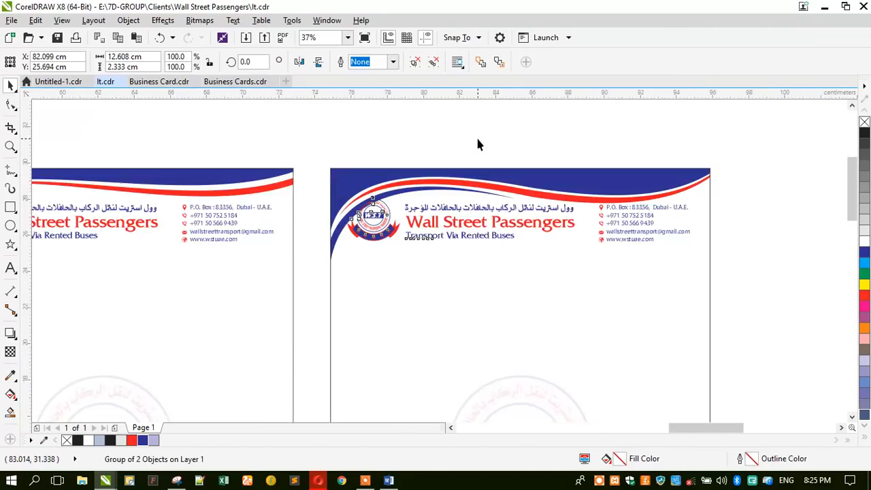
{"action": "left_click", "coordinate": [621, 217], "text": "shift"}
{"action": "scroll", "coordinate": [622, 217], "scroll_direction": "up", "scroll_amount": 2}
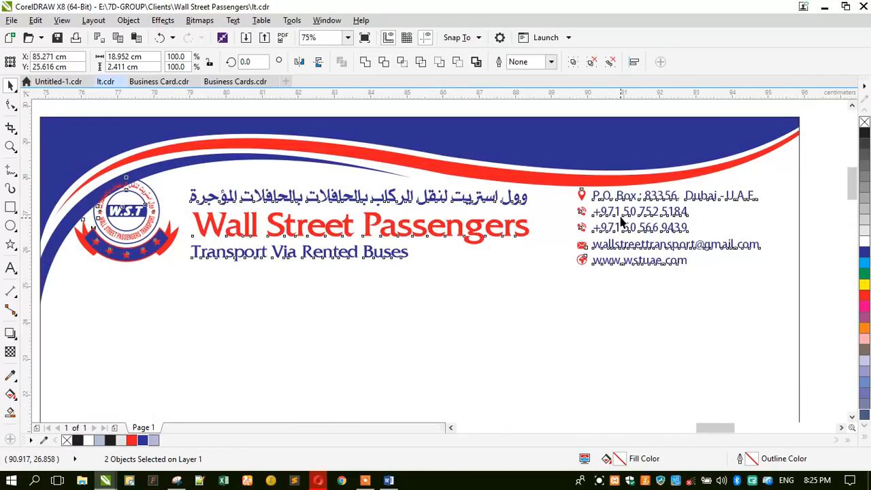
{"action": "left_click_drag", "start_coordinate": [621, 216], "coordinate": [631, 237]}
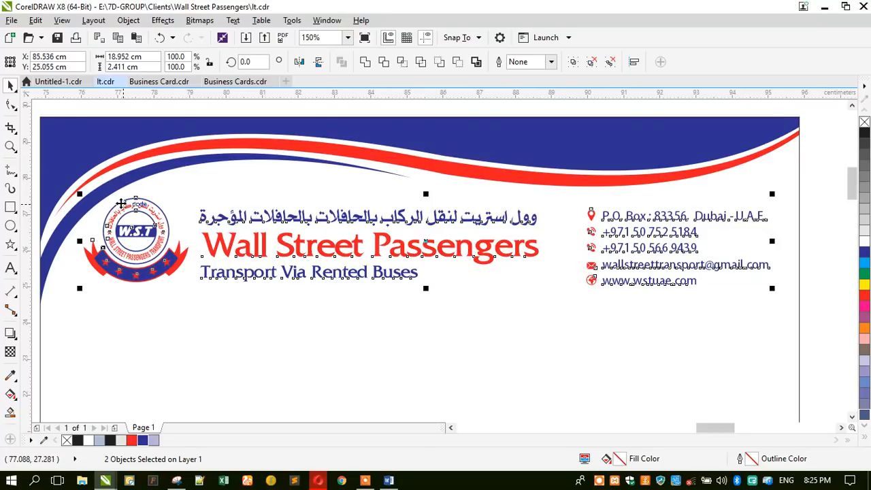
{"action": "left_click_drag", "start_coordinate": [121, 202], "coordinate": [121, 197]}
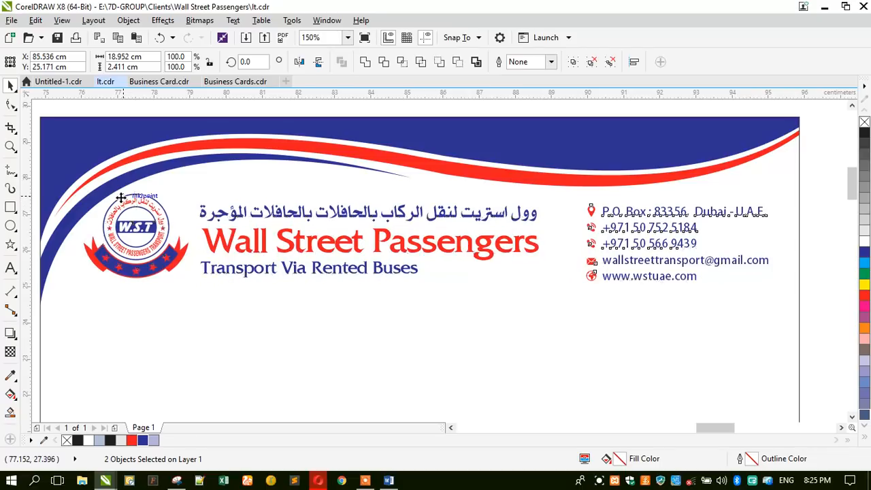
{"action": "left_click_drag", "start_coordinate": [353, 225], "coordinate": [353, 207]}
Step: Try uniform transparency of 10 and 90 on the thin lower blue wave of the header group
{"action": "left_click", "coordinate": [206, 166]}
{"action": "left_click", "coordinate": [206, 166], "text": "ctrl"}
{"action": "left_click", "coordinate": [10, 350]}
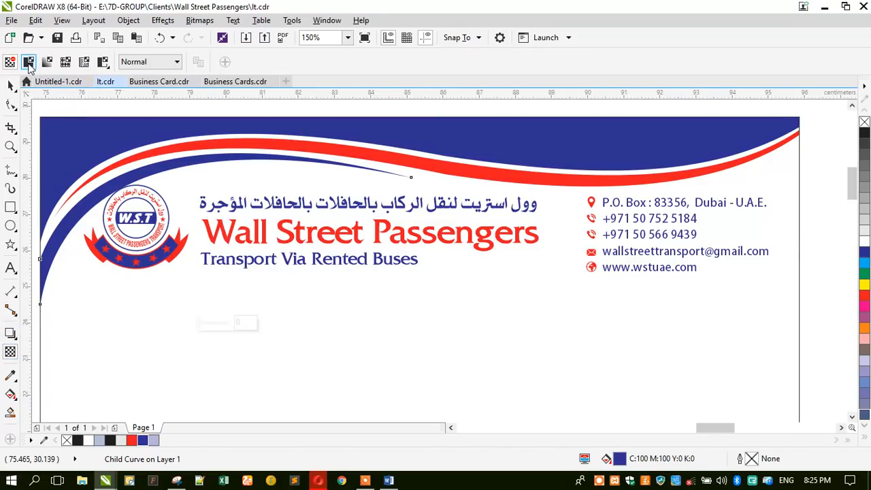
{"action": "left_click", "coordinate": [29, 62]}
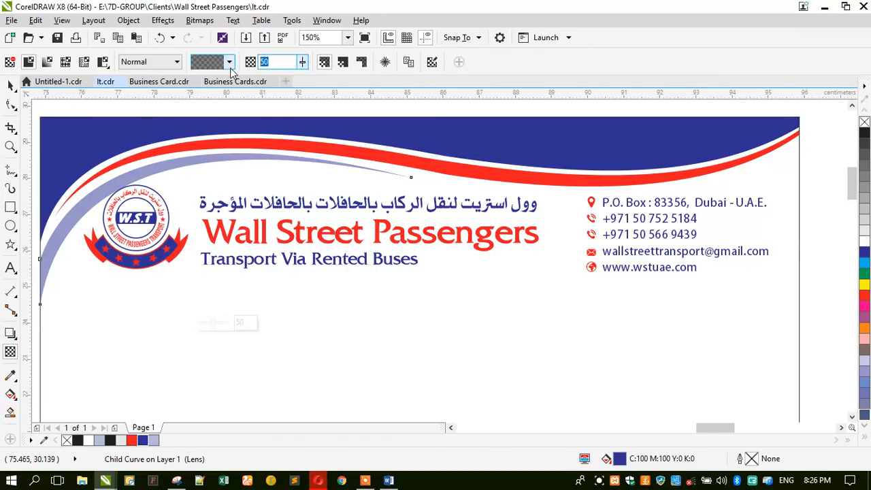
{"action": "type", "text": "1"}
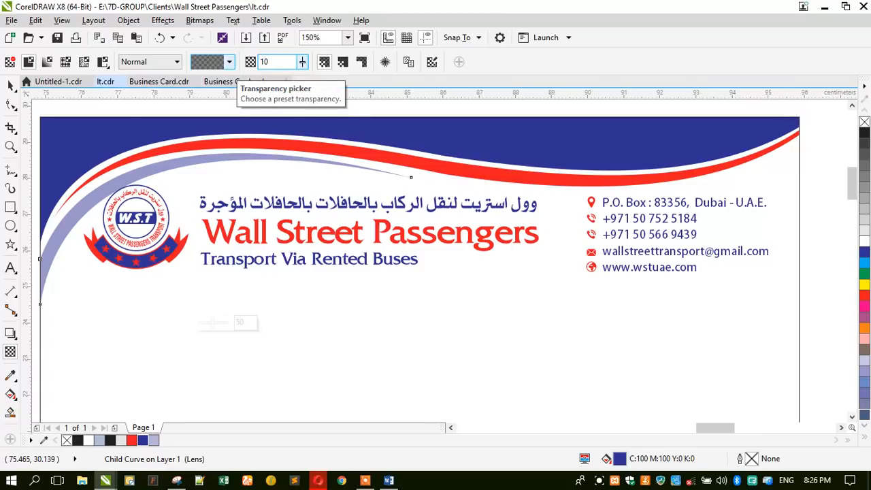
{"action": "key", "text": "Return"}
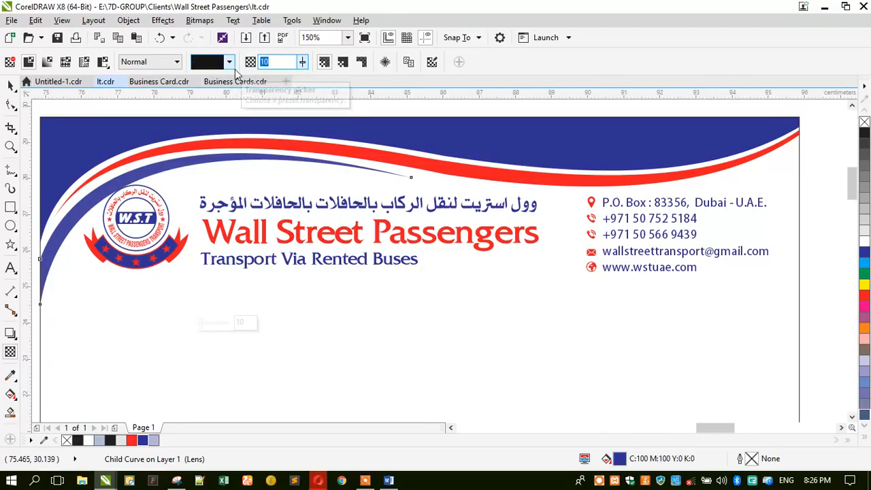
{"action": "type", "text": "90"}
{"action": "key", "text": "Return"}
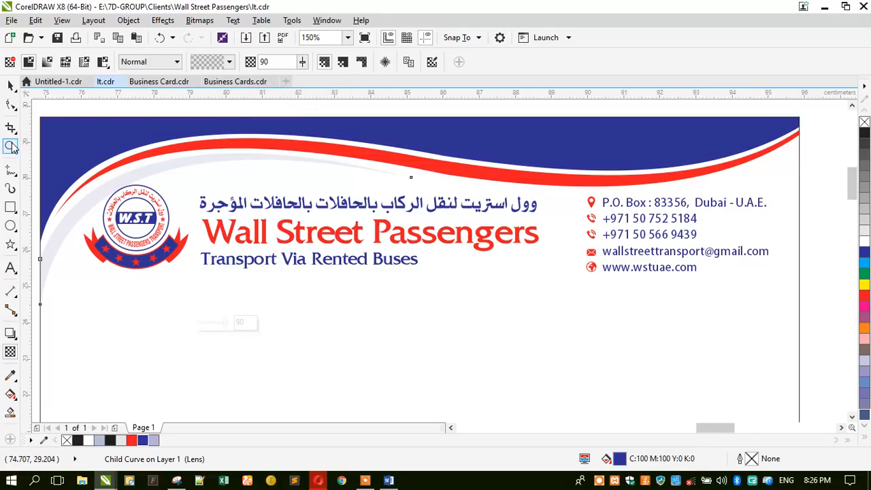
Step: Undo the transparency changes on the thin blue header wave and the last upward move of the header contents
{"action": "left_click", "coordinate": [11, 147]}
{"action": "right_click", "coordinate": [210, 170]}
{"action": "right_click", "coordinate": [283, 201]}
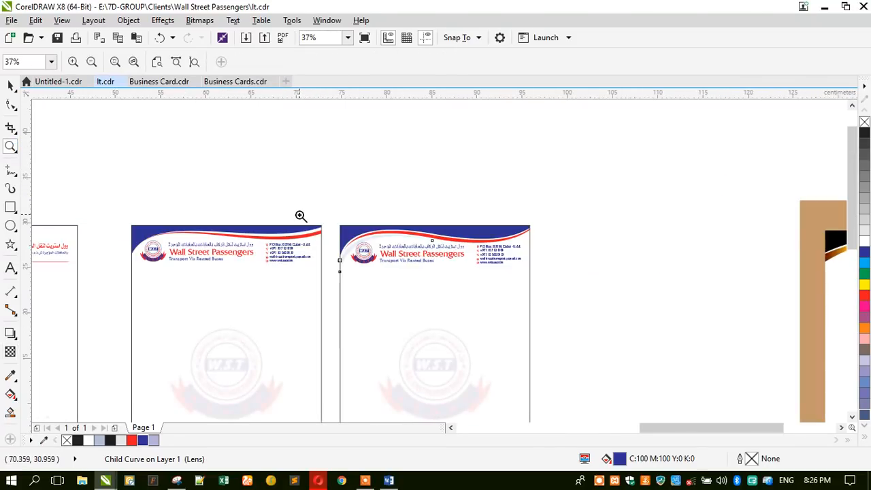
{"action": "key", "text": "ctrl+z"}
{"action": "key", "text": "ctrl+z"}
{"action": "key", "text": "ctrl+z"}
{"action": "key", "text": "ctrl+z"}
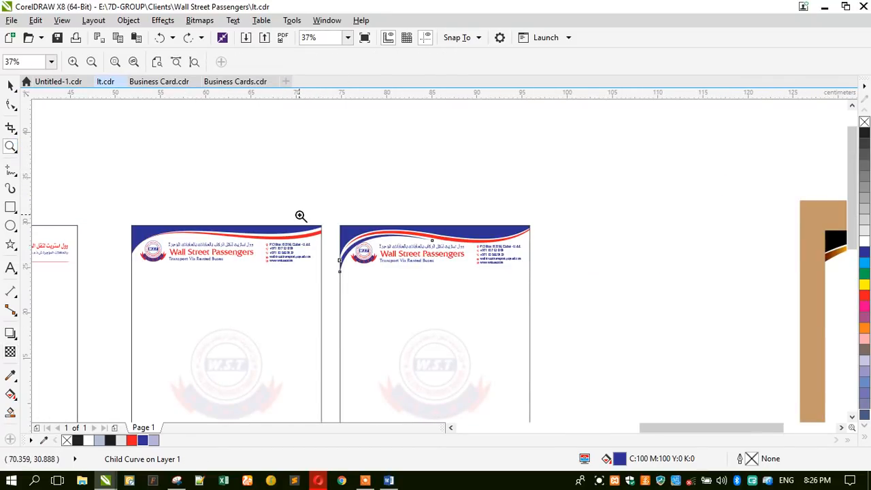
Step: Move the logo and company name about 0.6 cm right, and raise them with the contact details by about 0.2 cm
{"action": "left_click_drag", "start_coordinate": [331, 220], "coordinate": [531, 292]}
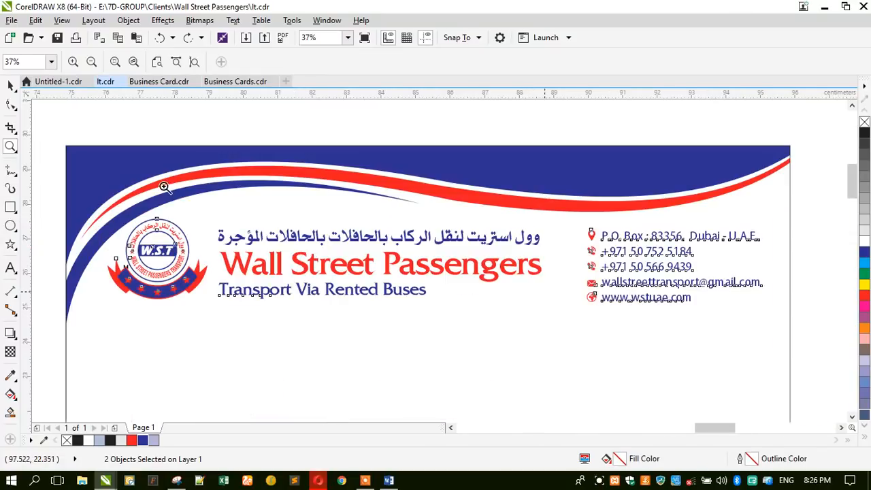
{"action": "left_click", "coordinate": [11, 85]}
{"action": "left_click", "coordinate": [52, 111]}
{"action": "left_click", "coordinate": [151, 231]}
{"action": "left_click_drag", "start_coordinate": [151, 232], "coordinate": [171, 232]}
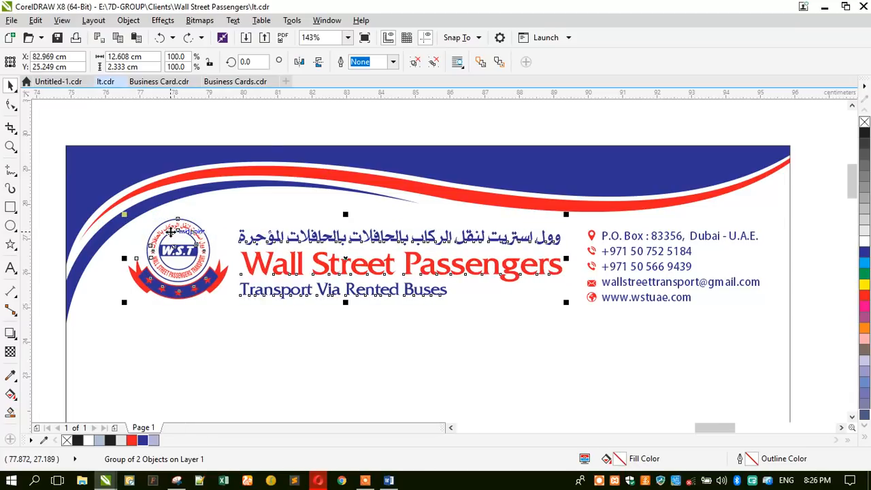
{"action": "left_click", "coordinate": [590, 239], "text": "shift"}
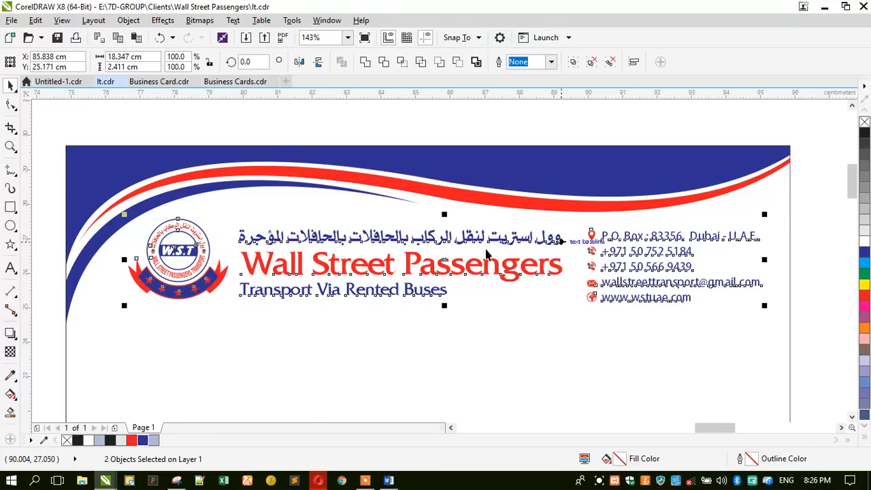
{"action": "left_click_drag", "start_coordinate": [185, 225], "coordinate": [180, 218]}
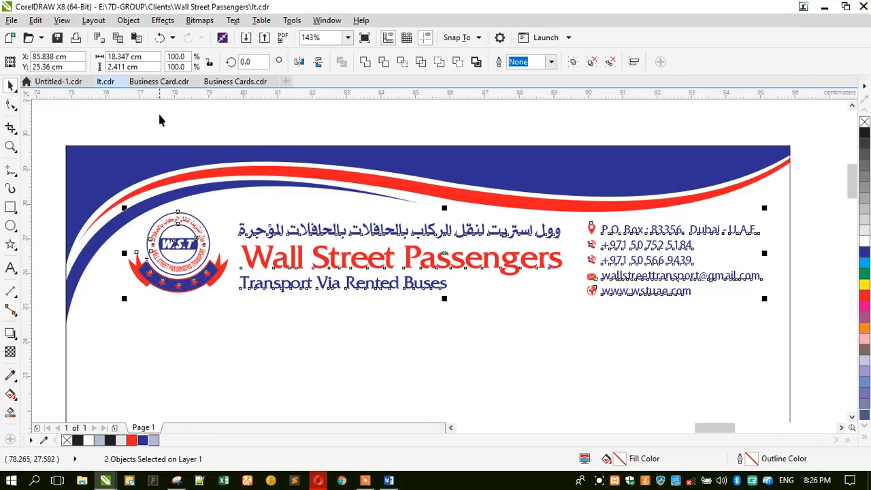
{"action": "left_click", "coordinate": [256, 130]}
Step: Apply uniform transparency of 80 to the footer wave group of the rightmost Wall Street Passengers letterhead
{"action": "scroll", "coordinate": [257, 130], "scroll_direction": "down", "scroll_amount": 3}
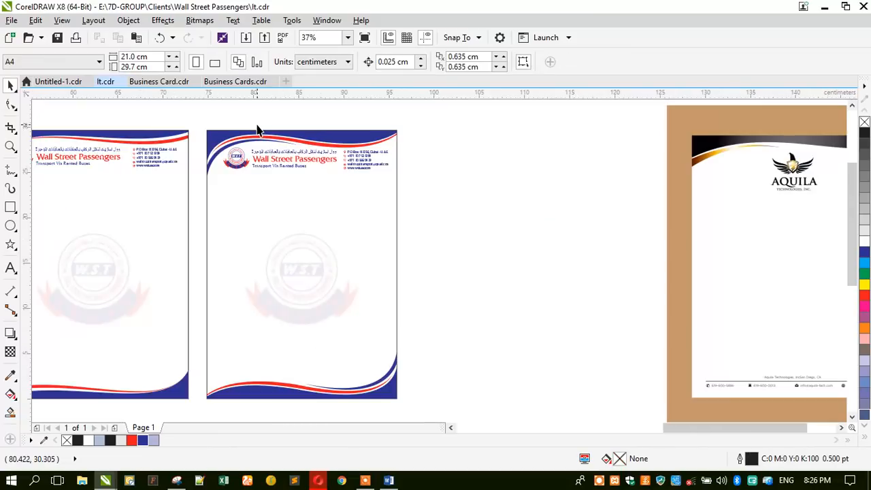
{"action": "left_click", "coordinate": [252, 393]}
{"action": "left_click", "coordinate": [10, 351]}
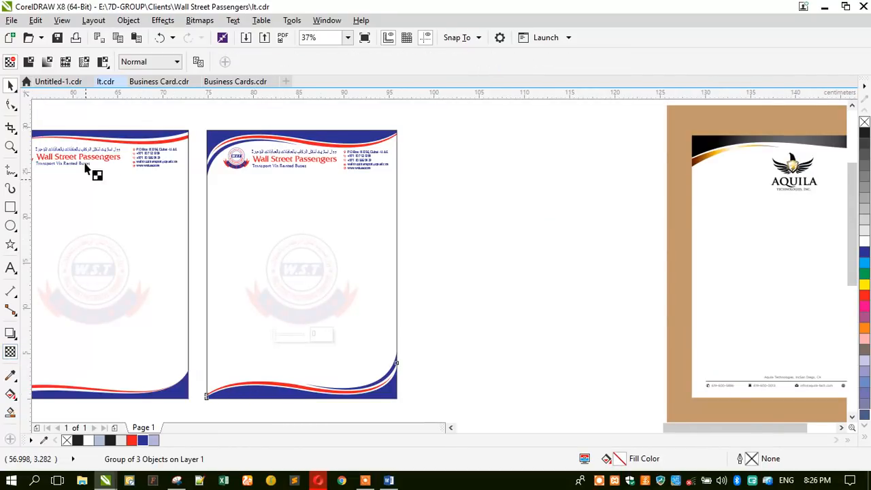
{"action": "left_click", "coordinate": [29, 61]}
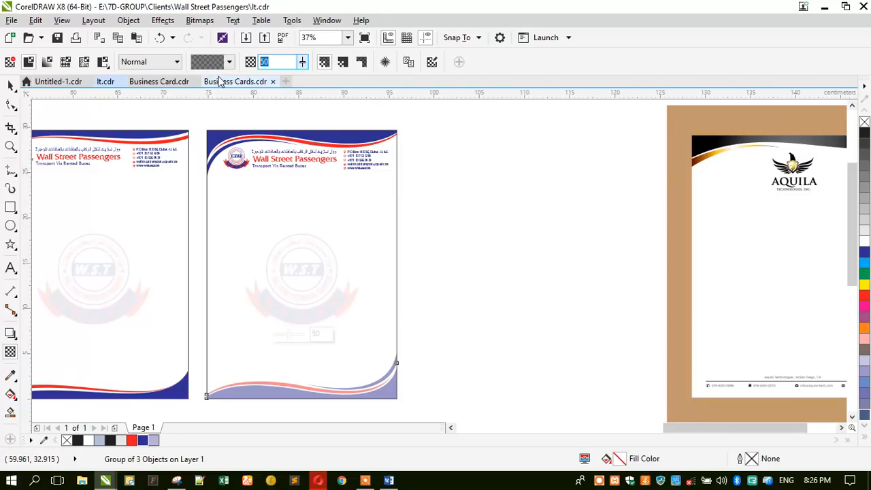
{"action": "left_click", "coordinate": [243, 62]}
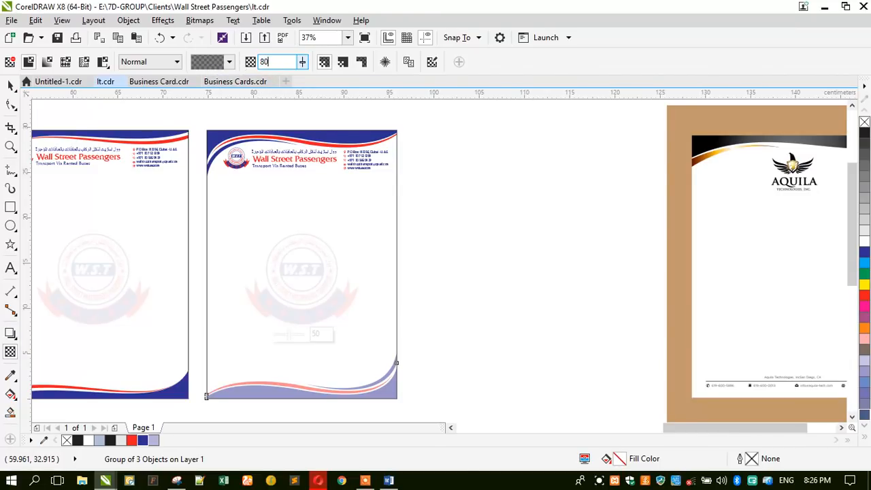
{"action": "key", "text": "Return"}
{"action": "left_click", "coordinate": [9, 85]}
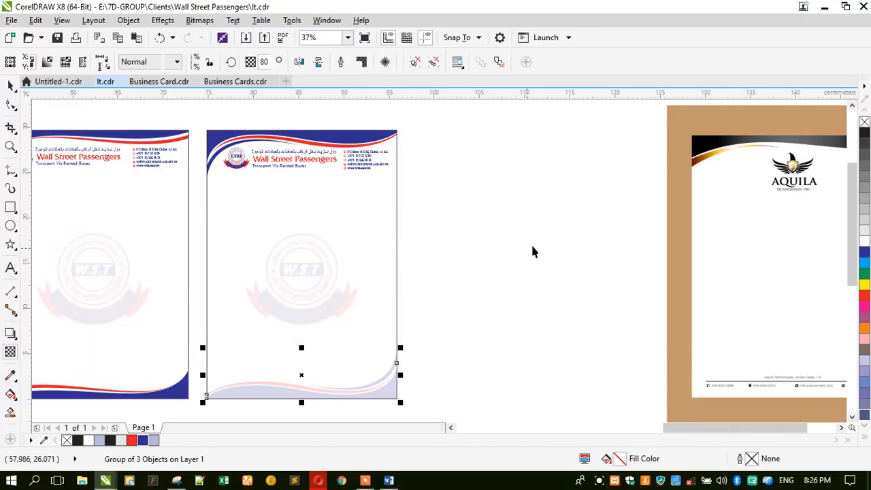
{"action": "left_click", "coordinate": [418, 227]}
Step: Lock the Aquila reference letterhead image in place
{"action": "scroll", "coordinate": [124, 222], "scroll_direction": "down", "scroll_amount": 2}
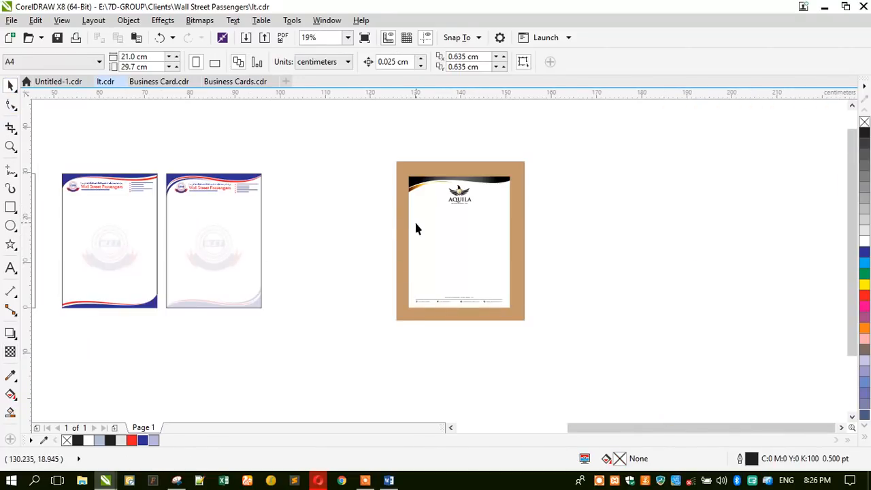
{"action": "scroll", "coordinate": [415, 227], "scroll_direction": "up", "scroll_amount": 2}
{"action": "left_click", "coordinate": [429, 189]}
{"action": "left_click", "coordinate": [270, 161]}
{"action": "left_click", "coordinate": [421, 222]}
{"action": "right_click", "coordinate": [421, 223]}
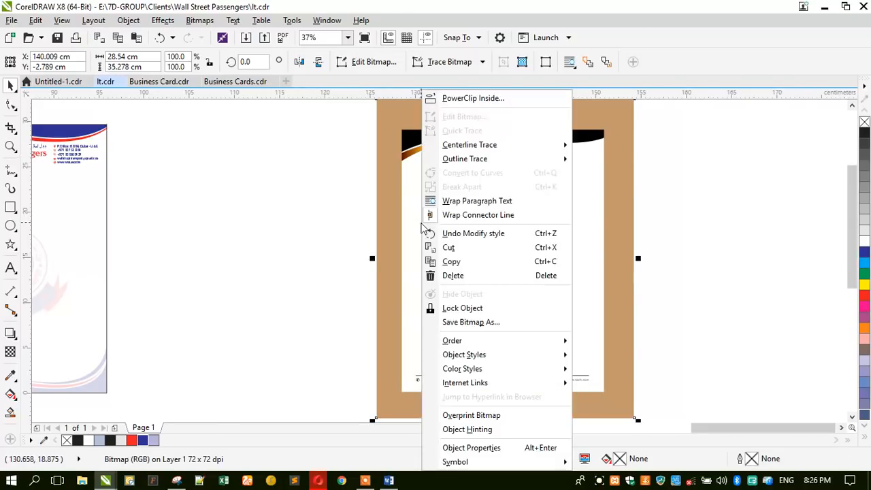
{"action": "left_click", "coordinate": [462, 307]}
{"action": "left_click", "coordinate": [291, 263]}
{"action": "scroll", "coordinate": [498, 120], "scroll_direction": "up", "scroll_amount": 2}
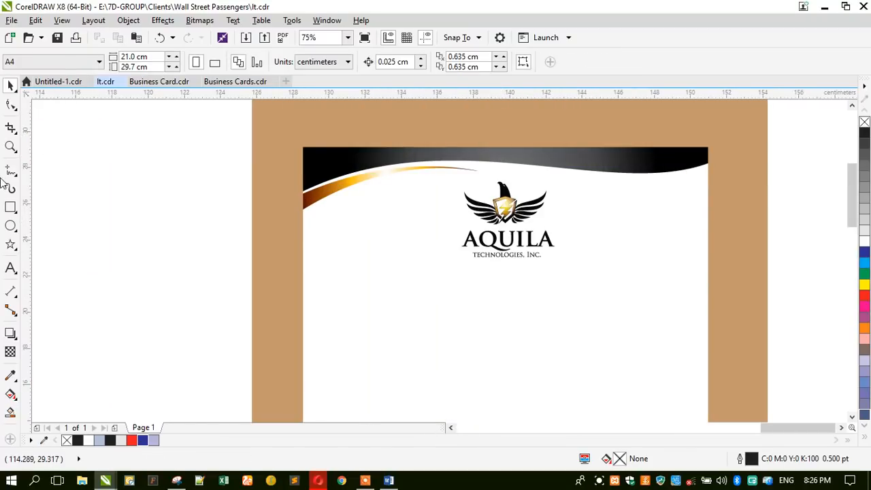
{"action": "scroll", "coordinate": [390, 184], "scroll_direction": "down", "scroll_amount": 2}
Step: Unlock the Aquila reference letterhead image and delete it
{"action": "right_click", "coordinate": [511, 197]}
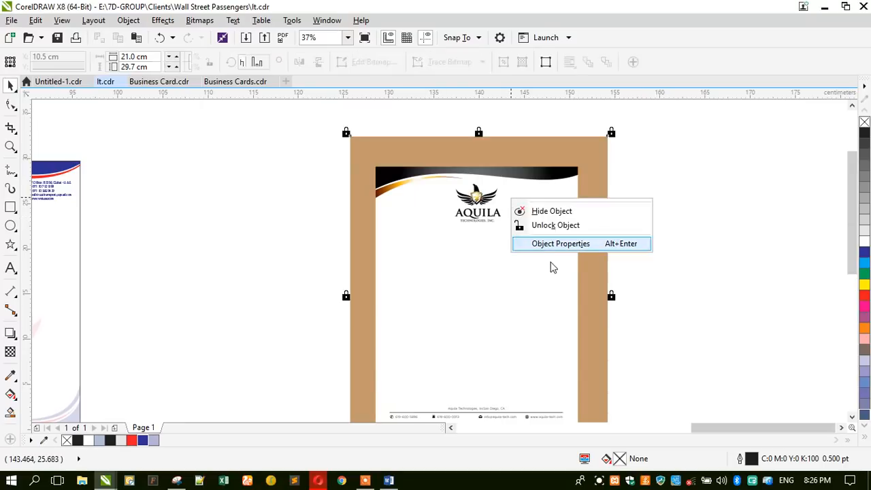
{"action": "left_click", "coordinate": [547, 225]}
{"action": "scroll", "coordinate": [527, 220], "scroll_direction": "down", "scroll_amount": 2}
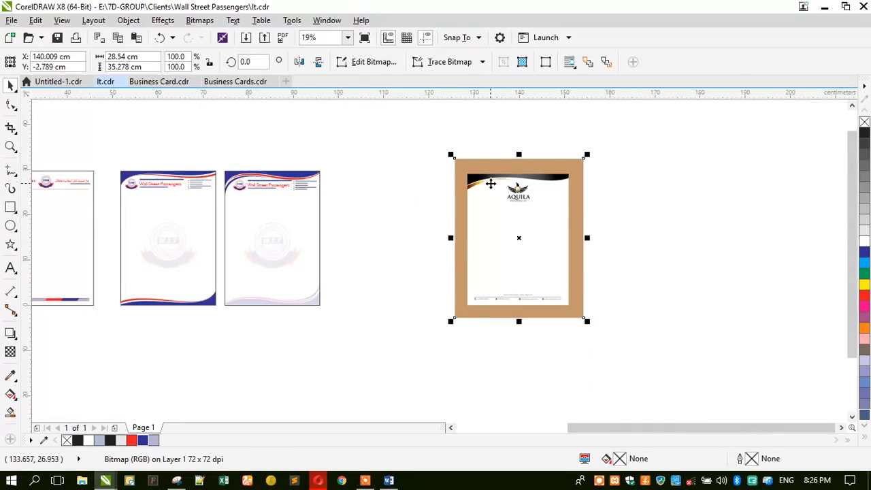
{"action": "key", "text": "Delete"}
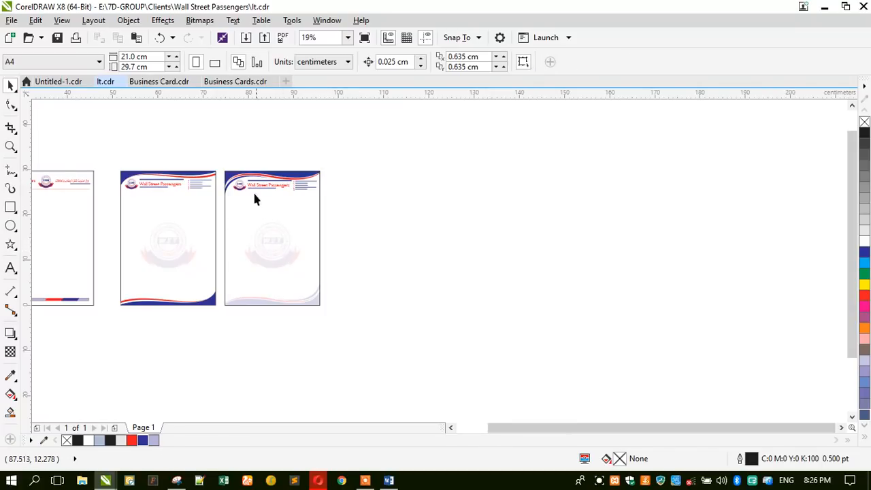
Step: Duplicate the first wavy Wall Street Passengers letterhead and place the copy just beyond the second version
{"action": "left_click_drag", "start_coordinate": [218, 163], "coordinate": [105, 339]}
{"action": "left_click_drag", "start_coordinate": [134, 271], "coordinate": [344, 266]}
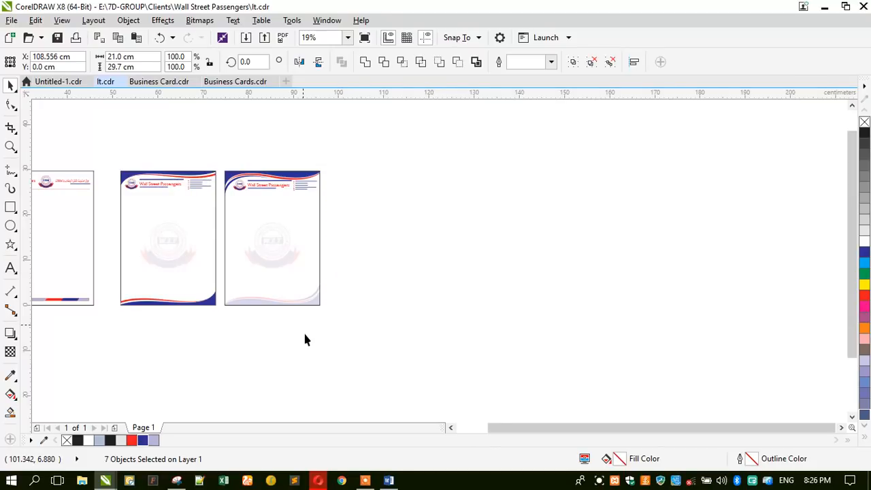
Step: Export the second wavy Wall Street Passengers letterhead to the Desktop as JPG file 2 in RGB Color (24-bit) mode
{"action": "left_click_drag", "start_coordinate": [317, 335], "coordinate": [208, 150]}
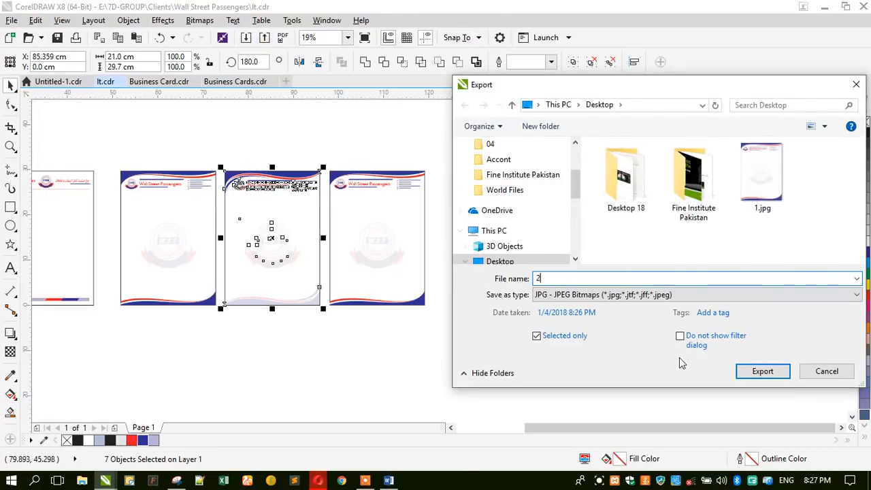
{"action": "left_click", "coordinate": [762, 371]}
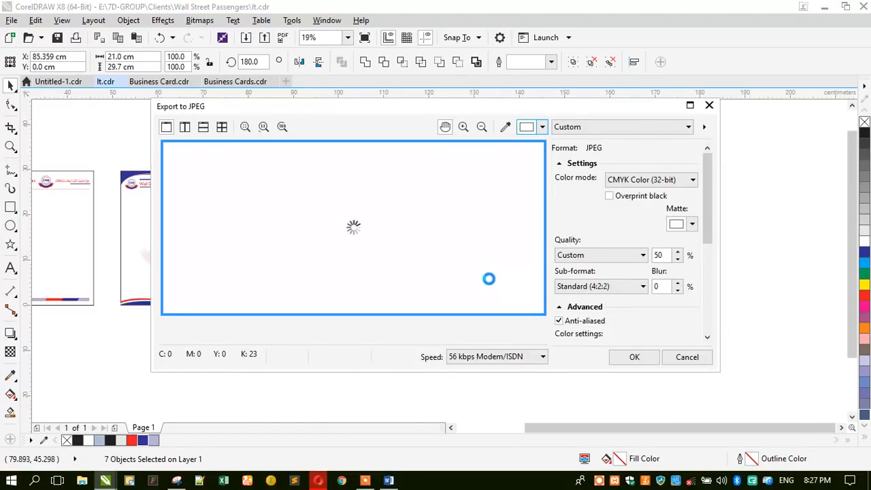
{"action": "left_click", "coordinate": [639, 180]}
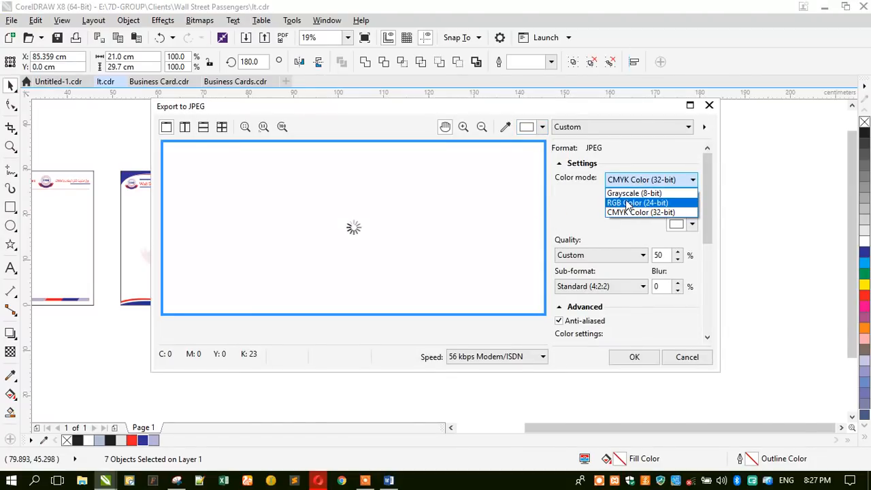
{"action": "left_click", "coordinate": [626, 200]}
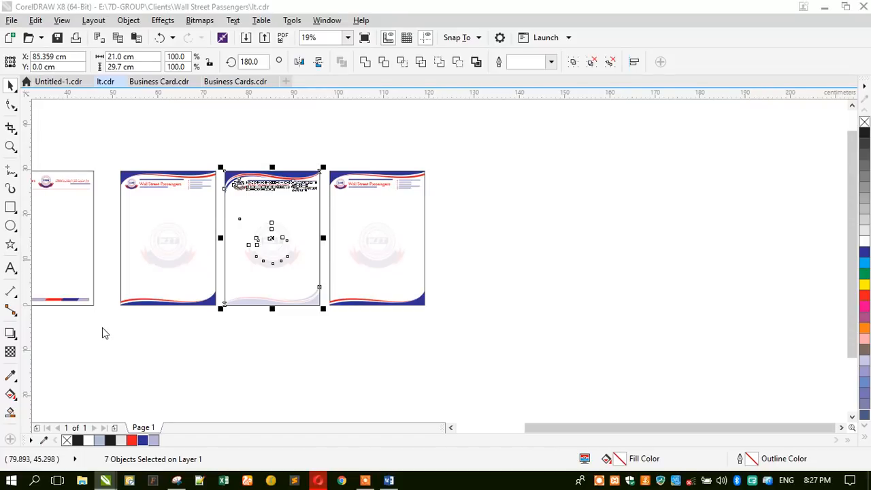
Step: Copy the striped footer bar from the plain coloured letterhead to just below the rightmost wavy letterhead
{"action": "left_click", "coordinate": [73, 302]}
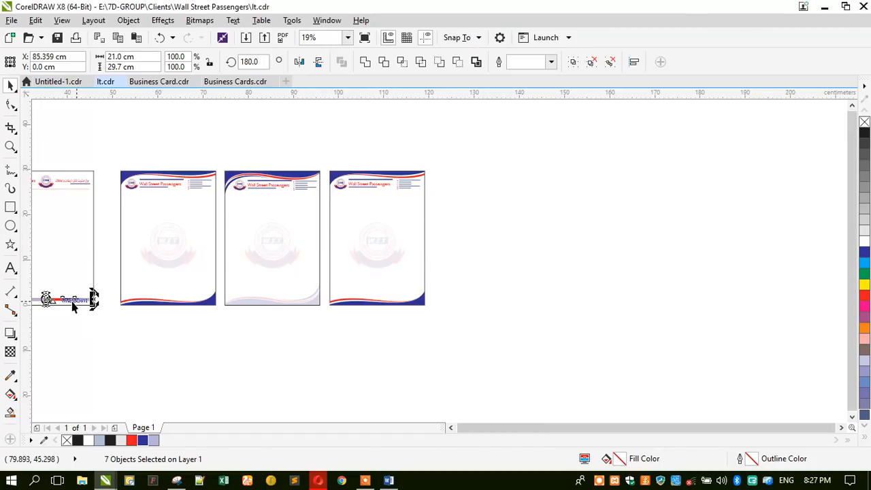
{"action": "key", "text": "F4"}
{"action": "left_click", "coordinate": [70, 298]}
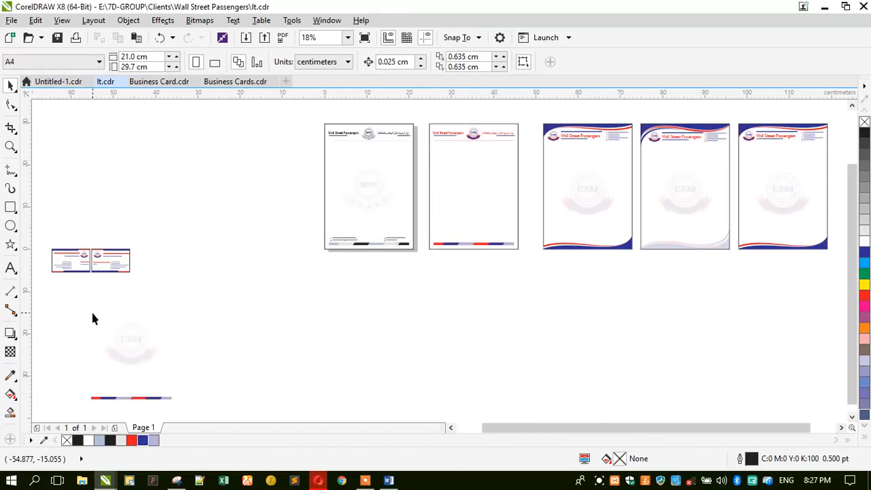
{"action": "scroll", "coordinate": [231, 239], "scroll_direction": "down", "scroll_amount": 2}
{"action": "scroll", "coordinate": [503, 197], "scroll_direction": "up", "scroll_amount": 2}
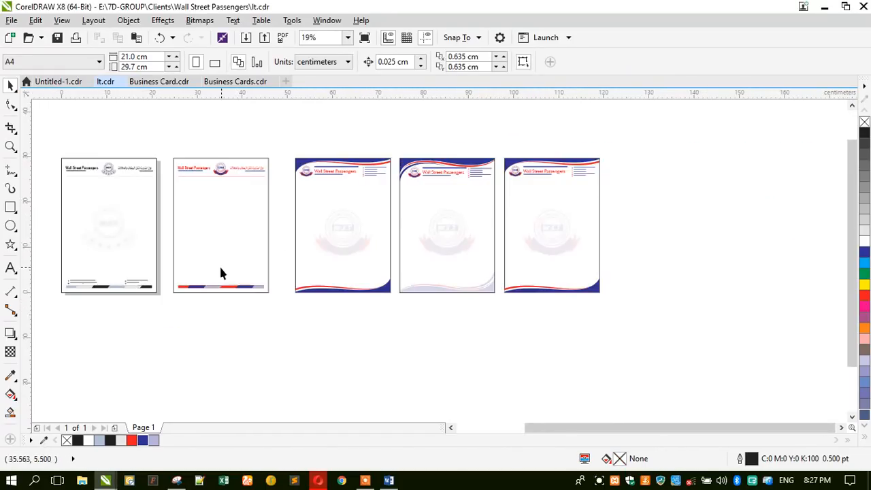
{"action": "left_click_drag", "start_coordinate": [214, 289], "coordinate": [531, 289]}
Step: Delete the rightmost letterhead's footer wave and align the copied striped bar to the page's bottom edge
{"action": "left_click", "coordinate": [532, 289]}
{"action": "left_click", "coordinate": [529, 289]}
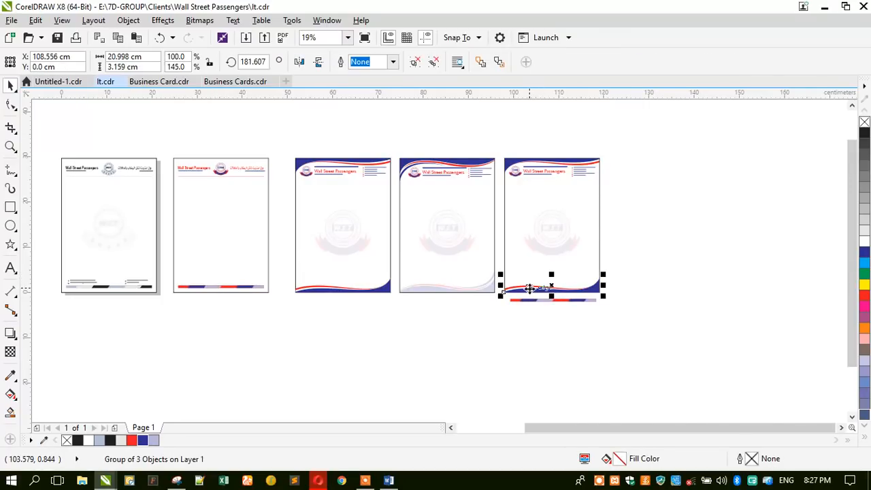
{"action": "key", "text": "Delete"}
{"action": "left_click", "coordinate": [539, 300]}
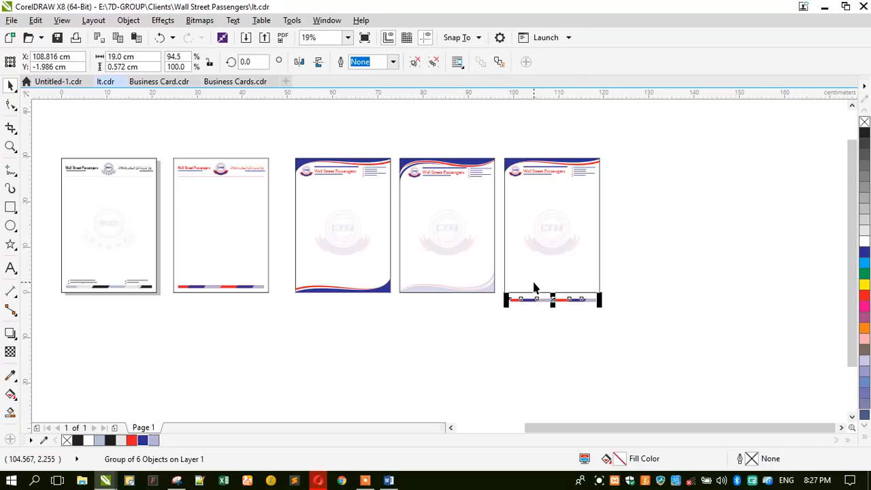
{"action": "left_click", "coordinate": [533, 284], "text": "shift"}
{"action": "key", "text": "b"}
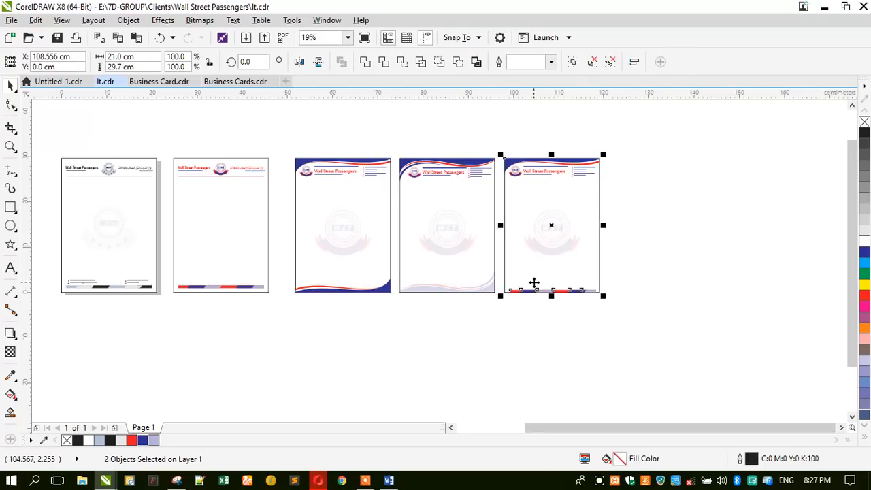
Step: Stretch the striped footer bar across the full 21 cm page width of the rightmost letterhead
{"action": "left_click", "coordinate": [510, 333]}
{"action": "scroll", "coordinate": [546, 292], "scroll_direction": "up", "scroll_amount": 3}
{"action": "left_click", "coordinate": [449, 303]}
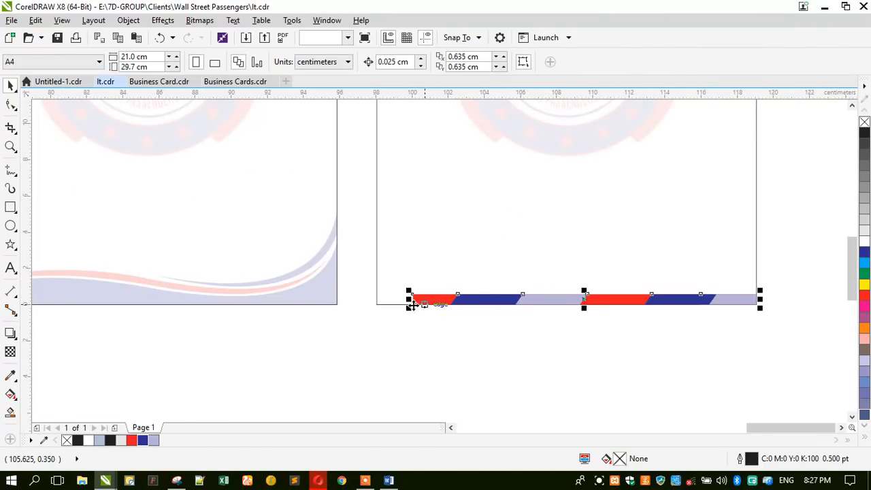
{"action": "left_click_drag", "start_coordinate": [409, 301], "coordinate": [372, 305]}
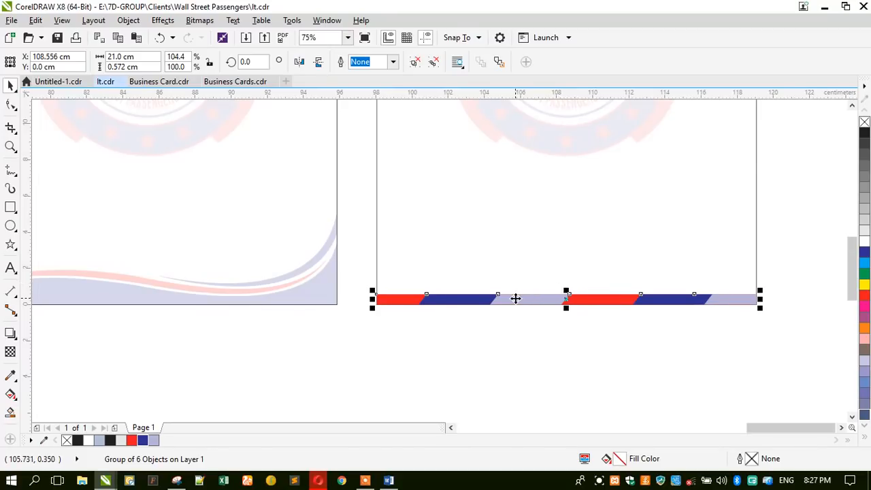
Step: Copy the striped bar to the top of the rightmost letterhead in place of its header wave, which is deleted
{"action": "scroll", "coordinate": [515, 297], "scroll_direction": "down", "scroll_amount": 2}
{"action": "left_click_drag", "start_coordinate": [515, 229], "coordinate": [507, 150]}
{"action": "scroll", "coordinate": [517, 185], "scroll_direction": "up", "scroll_amount": 1}
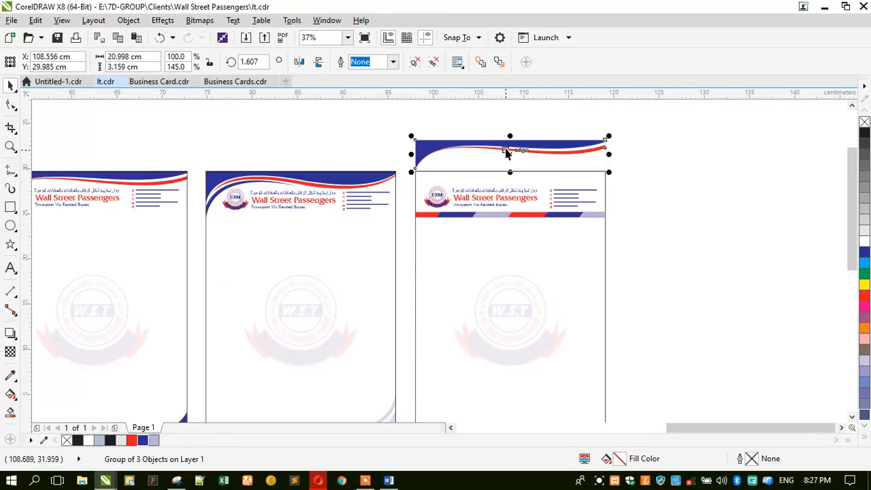
{"action": "left_click", "coordinate": [436, 130]}
{"action": "left_click", "coordinate": [419, 158]}
{"action": "key", "text": "Delete"}
{"action": "left_click_drag", "start_coordinate": [436, 218], "coordinate": [441, 169]}
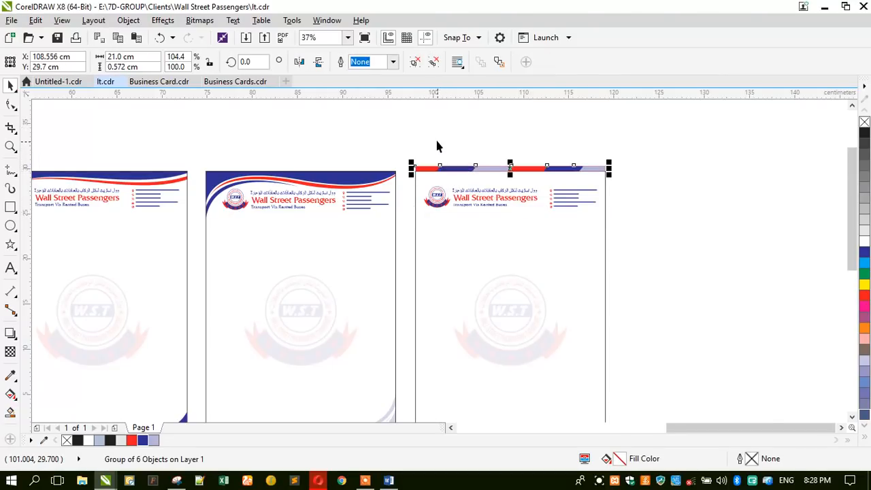
Step: Align the striped header bar flush with the top edge of the rightmost letterhead page
{"action": "scroll", "coordinate": [437, 146], "scroll_direction": "down", "scroll_amount": 1}
{"action": "scroll", "coordinate": [461, 171], "scroll_direction": "up", "scroll_amount": 2}
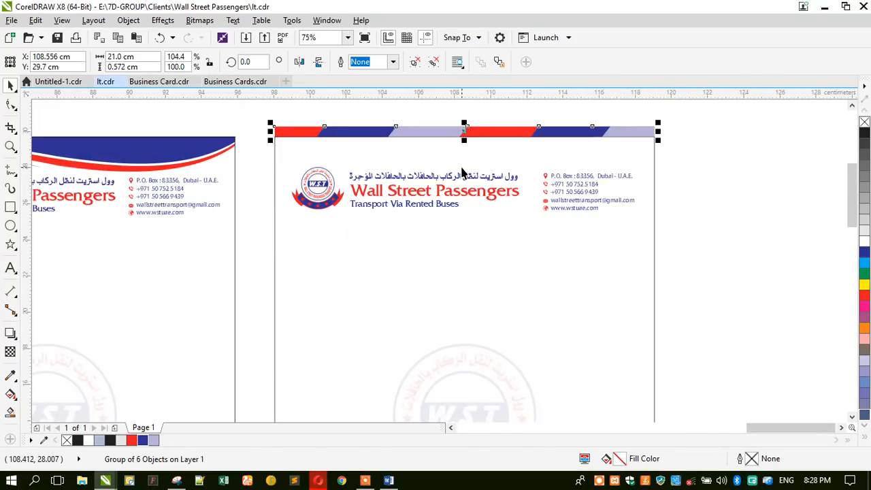
{"action": "left_click_drag", "start_coordinate": [438, 132], "coordinate": [434, 121]}
{"action": "left_click", "coordinate": [249, 144]}
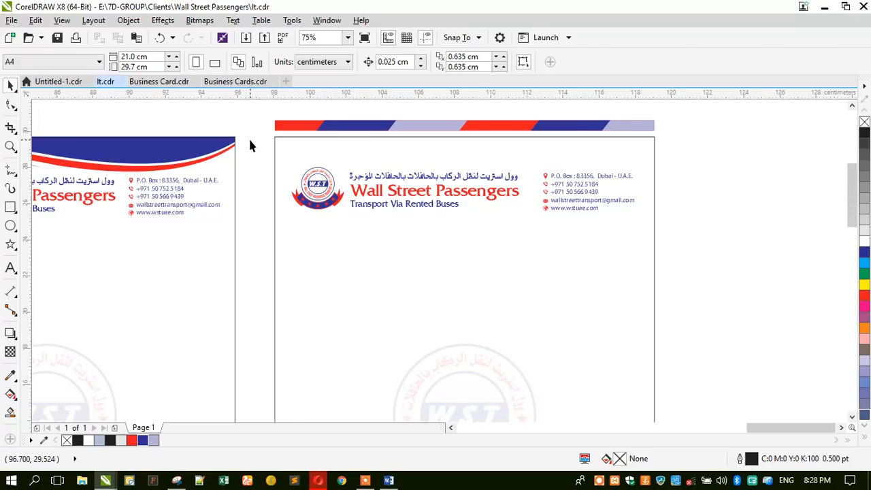
{"action": "left_click_drag", "start_coordinate": [266, 159], "coordinate": [674, 236]}
{"action": "left_click", "coordinate": [413, 125]}
{"action": "scroll", "coordinate": [414, 126], "scroll_direction": "down", "scroll_amount": 2}
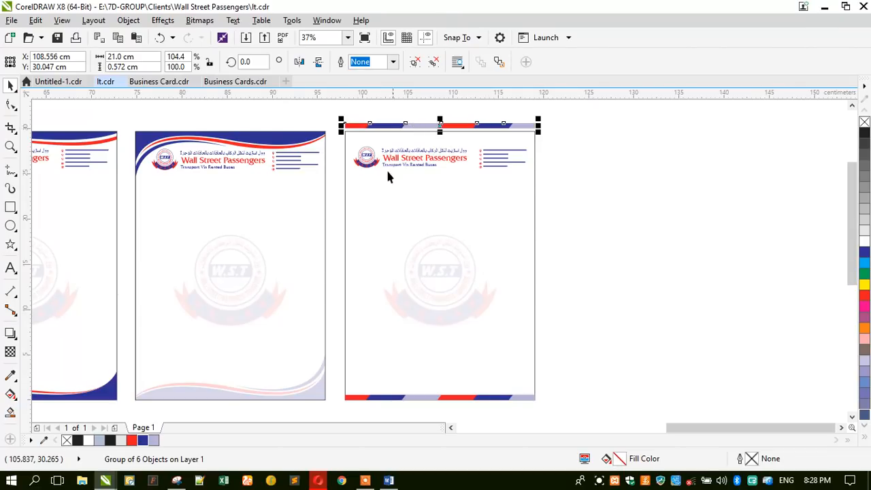
{"action": "left_click", "coordinate": [360, 215], "text": "shift"}
{"action": "key", "text": "t"}
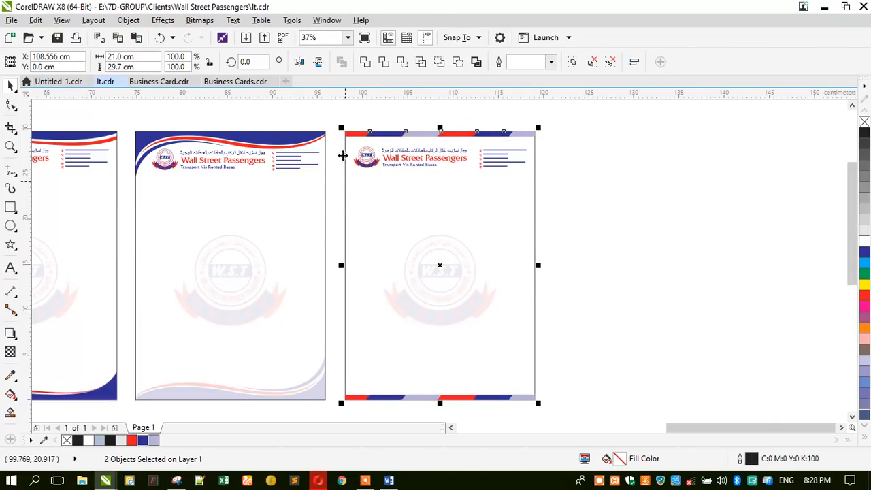
Step: Move the logo, company name and contact block up under the striped header, group them and centre the group horizontally on the page
{"action": "left_click", "coordinate": [340, 117]}
{"action": "left_click", "coordinate": [369, 167]}
{"action": "left_click", "coordinate": [494, 163], "text": "shift"}
{"action": "scroll", "coordinate": [418, 146], "scroll_direction": "up", "scroll_amount": 2}
{"action": "left_click_drag", "start_coordinate": [396, 152], "coordinate": [395, 147]}
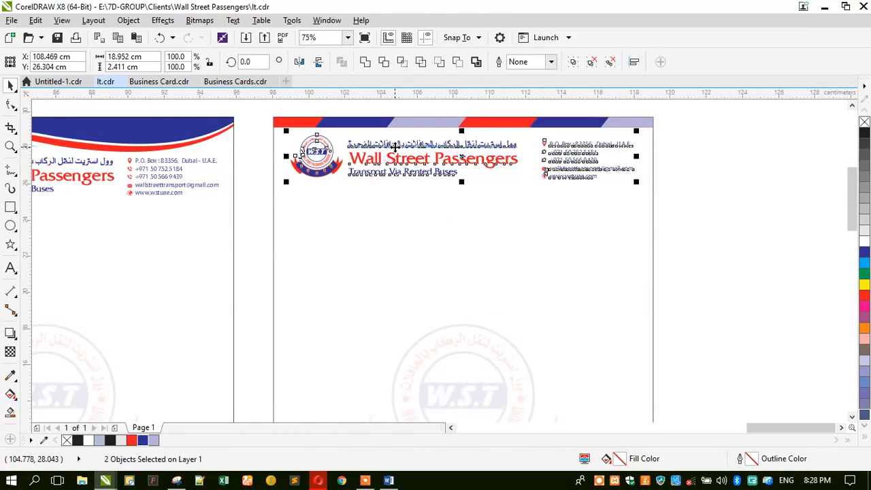
{"action": "key", "text": "ctrl+g"}
{"action": "left_click", "coordinate": [361, 250], "text": "shift"}
{"action": "key", "text": "c"}
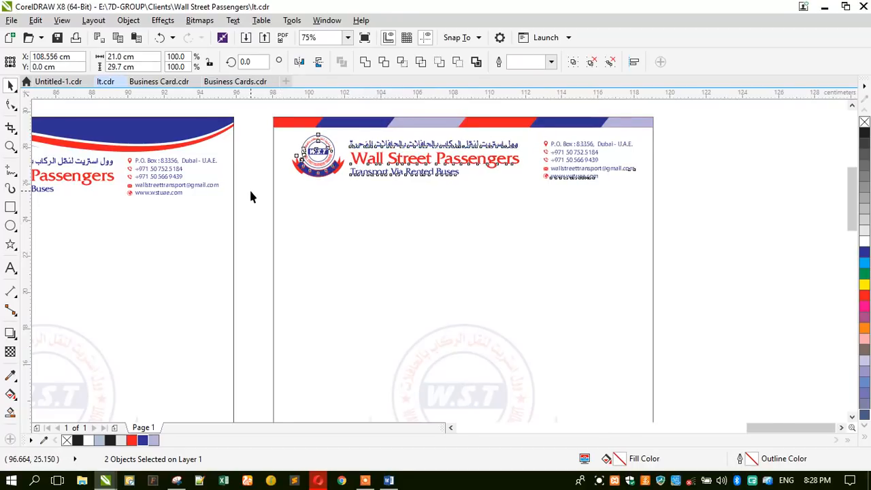
{"action": "key", "text": "Escape"}
Step: Export the striped Wall Street Passengers letterhead to the Desktop as JPG file 3 in RGB Color (24-bit) mode
{"action": "scroll", "coordinate": [457, 140], "scroll_direction": "down", "scroll_amount": 2}
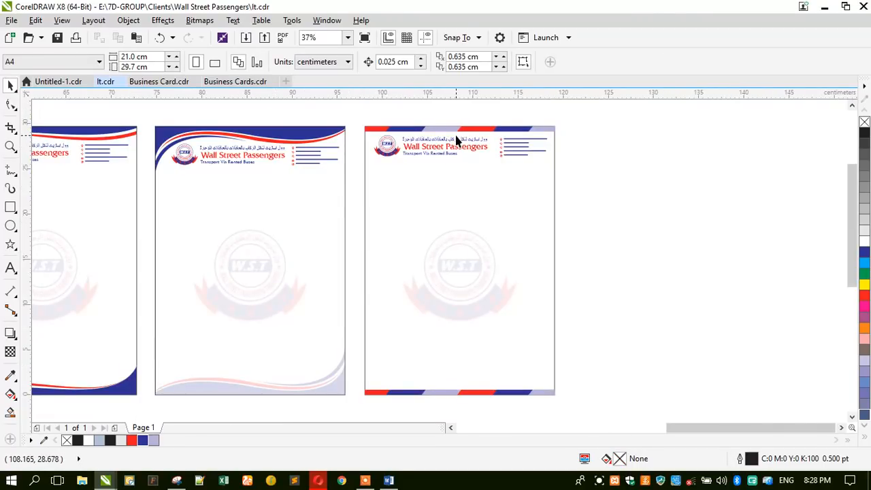
{"action": "left_click_drag", "start_coordinate": [354, 113], "coordinate": [592, 401]}
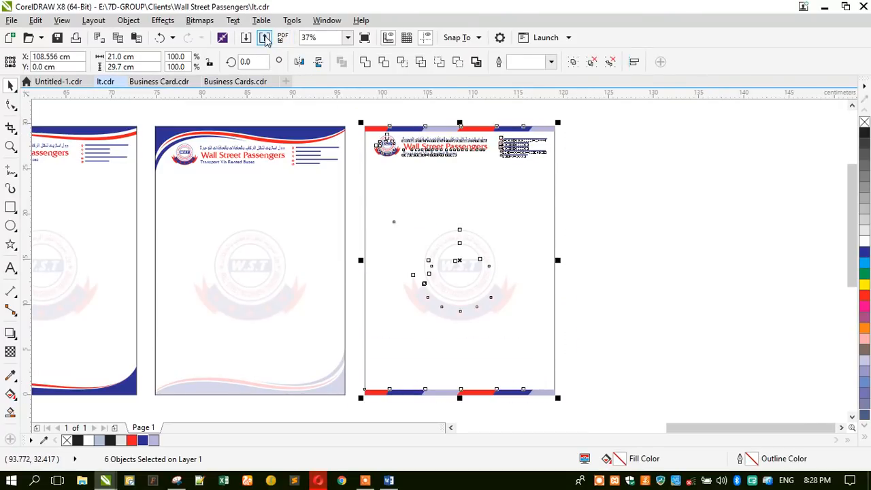
{"action": "left_click", "coordinate": [266, 38]}
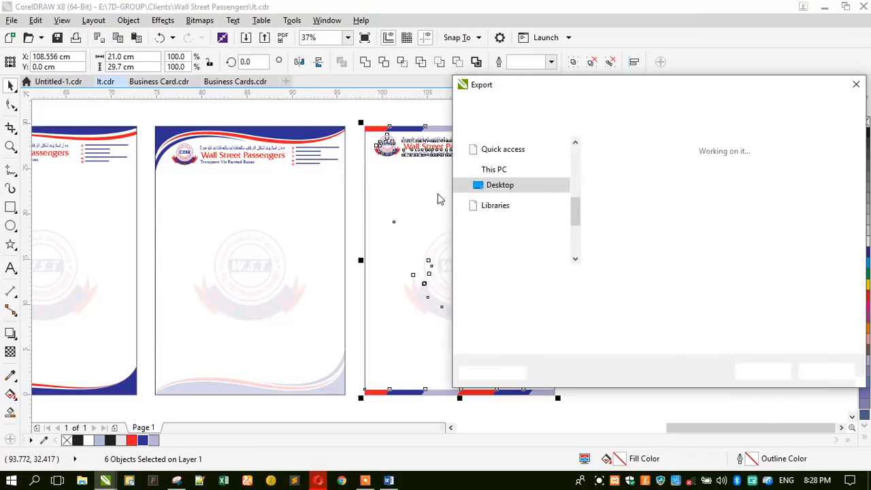
{"action": "type", "text": "3"}
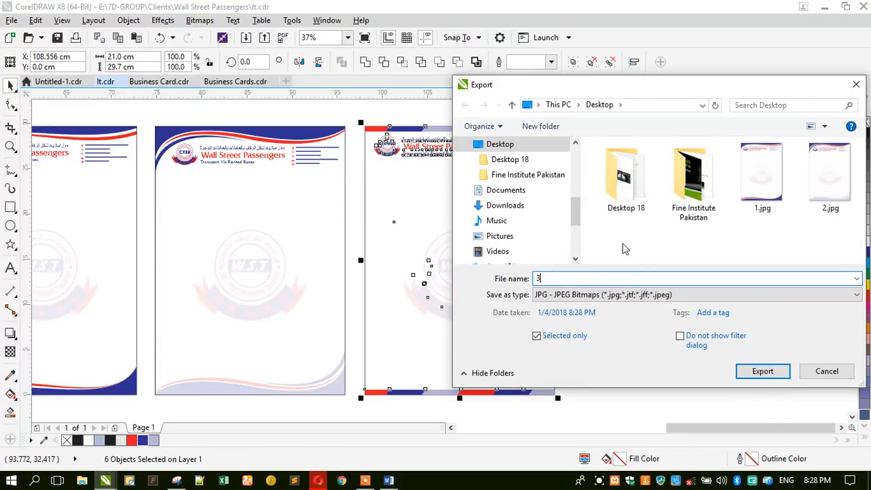
{"action": "left_click", "coordinate": [745, 376]}
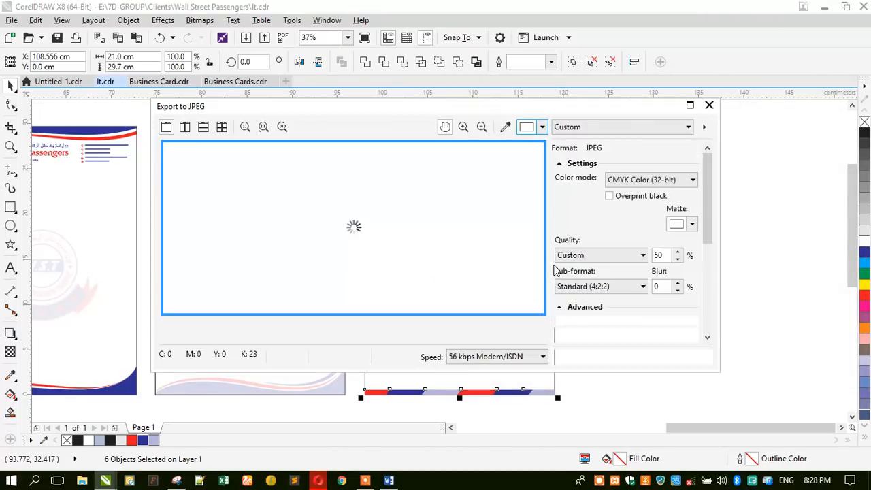
{"action": "left_click", "coordinate": [598, 481]}
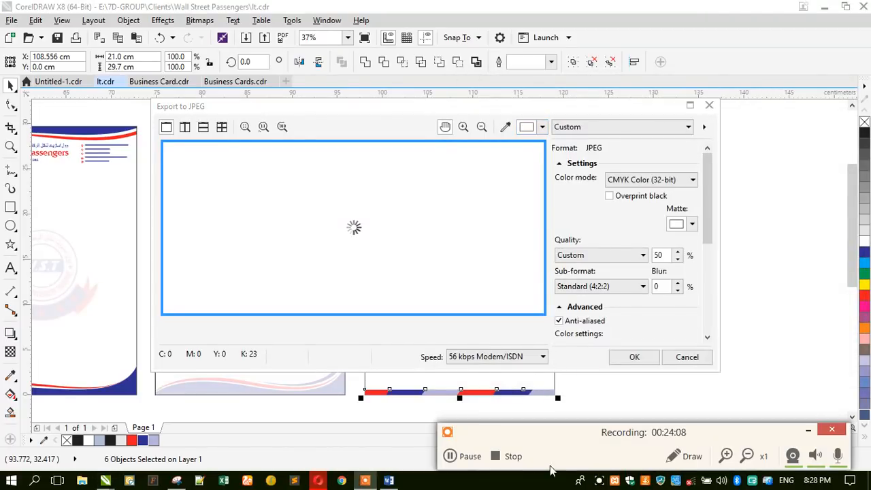
{"action": "left_click", "coordinate": [462, 458]}
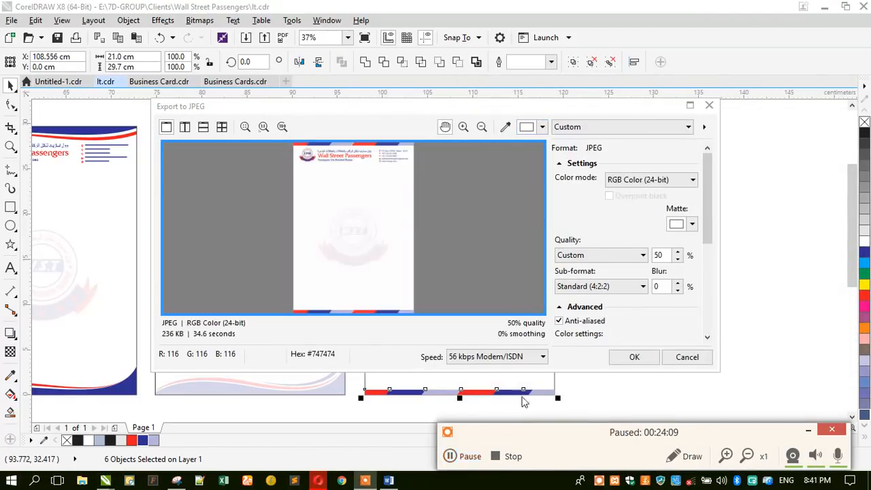
{"action": "left_click", "coordinate": [463, 457]}
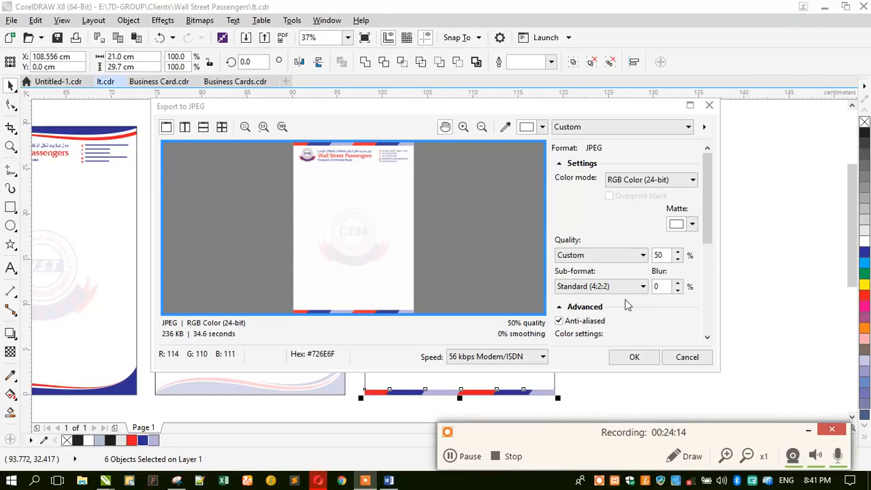
{"action": "left_click", "coordinate": [634, 357]}
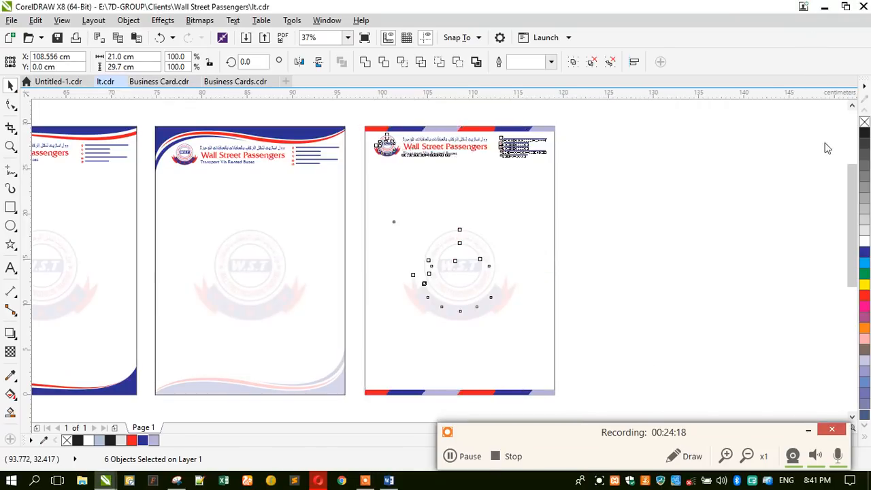
{"action": "left_click", "coordinate": [808, 430]}
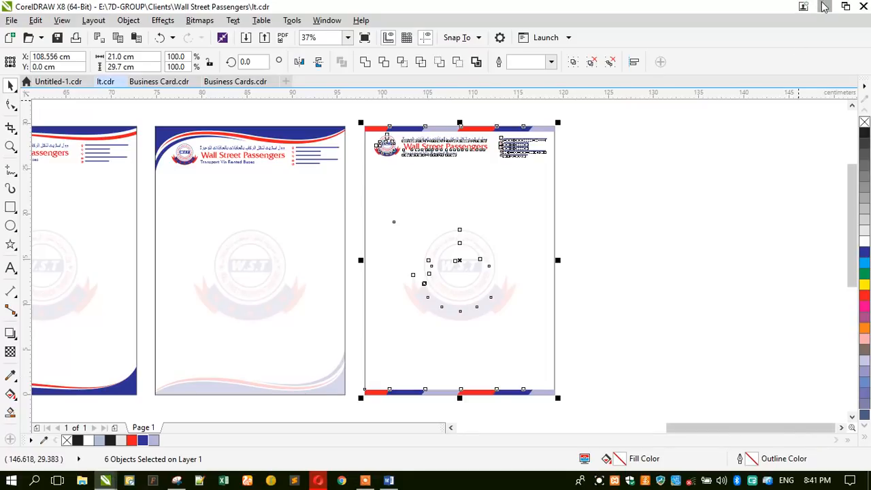
Step: Switch to the desktop and arrange 1.jpg, 2.jpg and 3.jpg side by side near its centre
{"action": "left_click", "coordinate": [824, 6]}
{"action": "left_click_drag", "start_coordinate": [71, 24], "coordinate": [395, 238]}
{"action": "left_click_drag", "start_coordinate": [518, 265], "coordinate": [519, 267]}
{"action": "left_click_drag", "start_coordinate": [23, 216], "coordinate": [399, 288]}
{"action": "left_click_drag", "start_coordinate": [22, 337], "coordinate": [453, 272]}
Step: Open 1.jpg in Photos, review the letterhead images through 3.jpg, and close the viewer
{"action": "left_click", "coordinate": [406, 280]}
{"action": "double_click", "coordinate": [406, 280]}
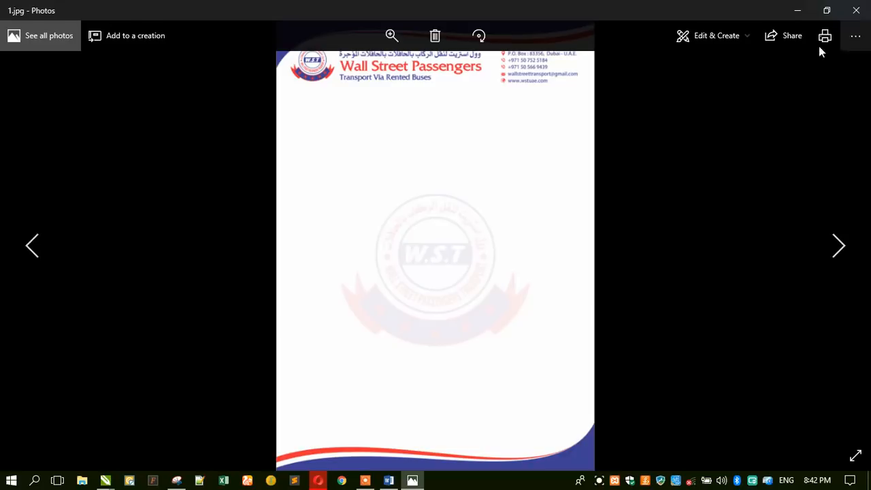
{"action": "left_click", "coordinate": [838, 249]}
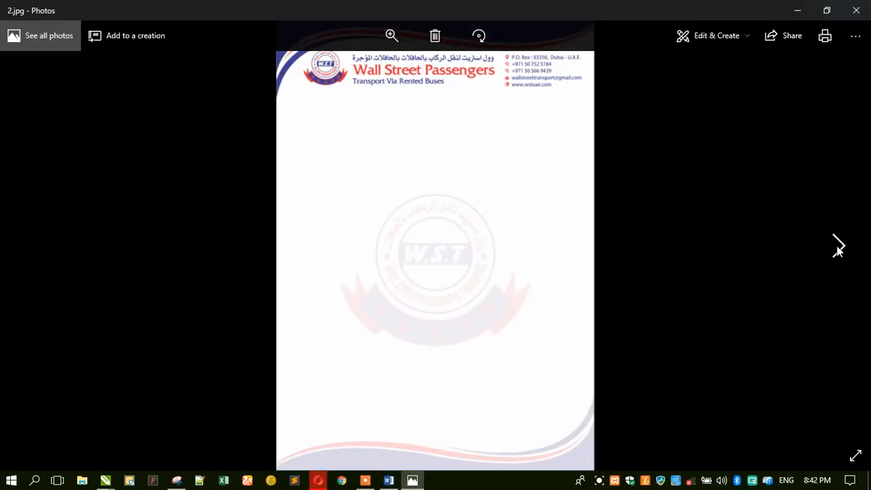
{"action": "left_click", "coordinate": [838, 249]}
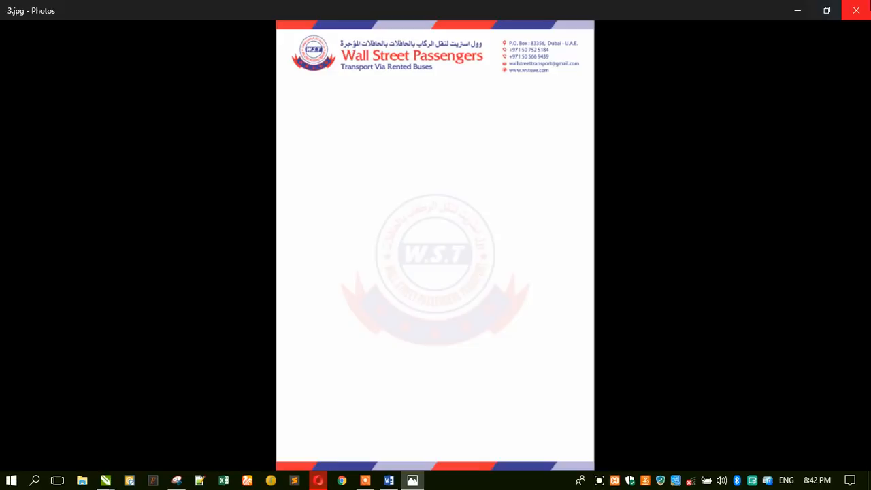
{"action": "left_click", "coordinate": [855, 10]}
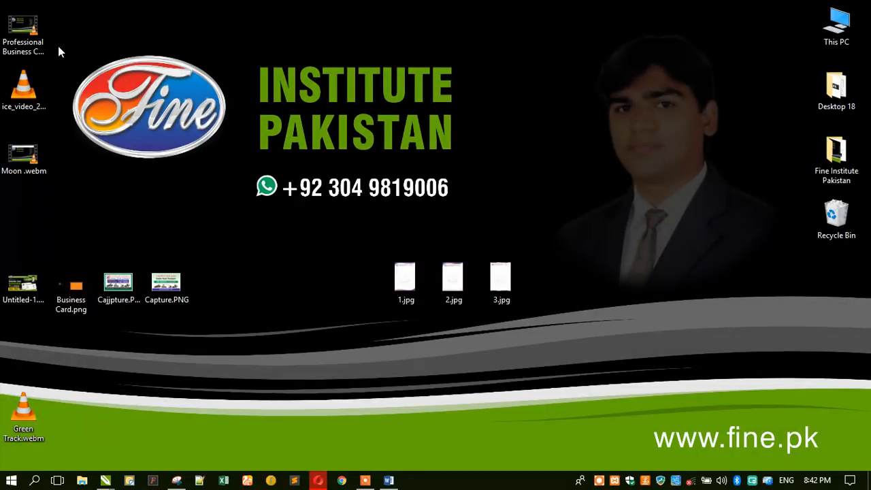
Step: Move the three upper video files on the desktop into the column beside the Recycle Bin
{"action": "left_click_drag", "start_coordinate": [68, 31], "coordinate": [768, 343]}
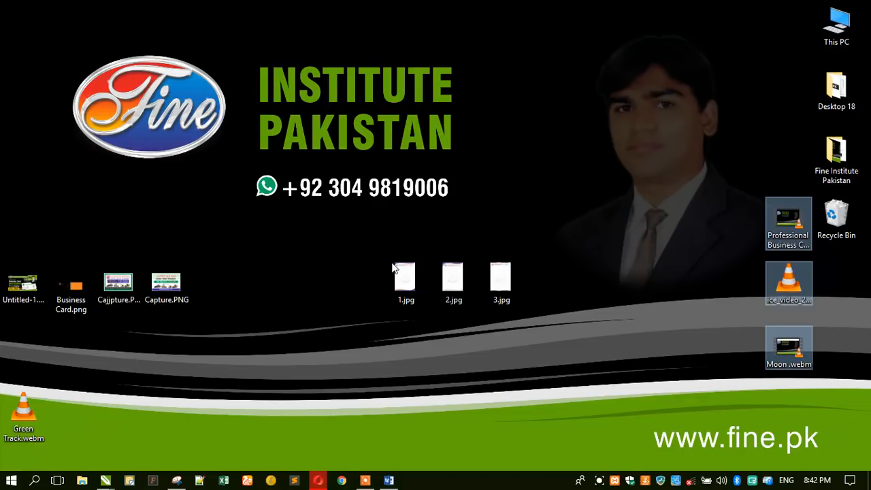
{"action": "left_click_drag", "start_coordinate": [237, 267], "coordinate": [131, 330]}
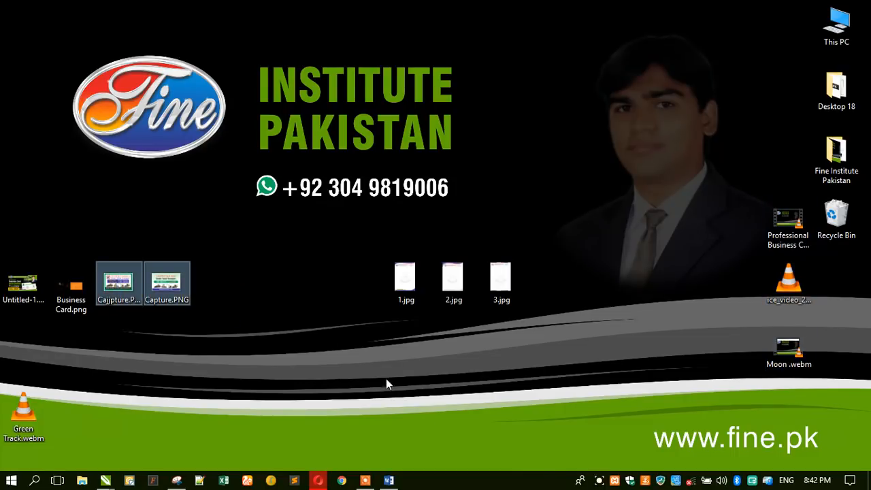
{"action": "mouse_move", "coordinate": [573, 480]}
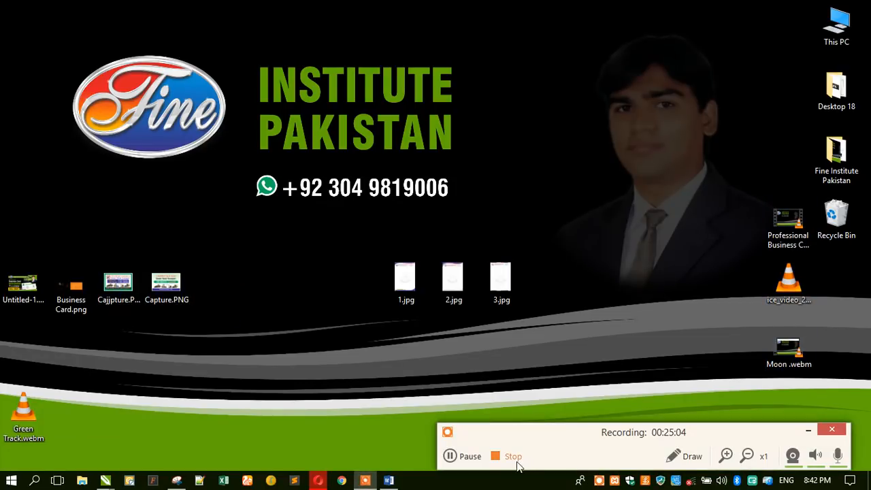